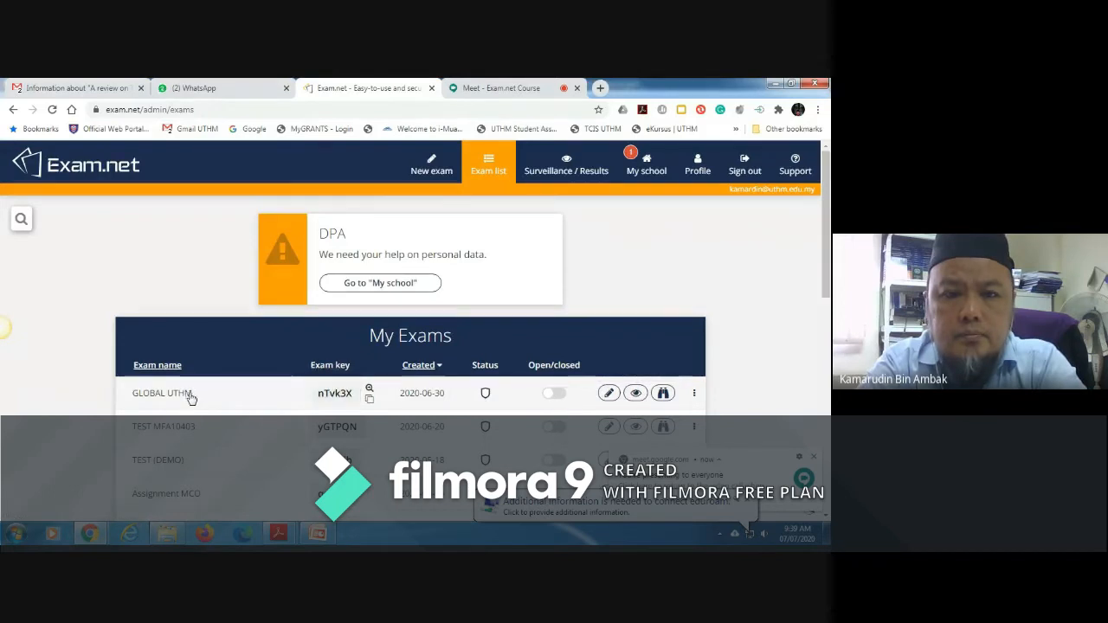
Step: Open the surveillance page of the GLOBAL UTHM exam and look through its status and available student actions
{"action": "left_click", "coordinate": [636, 394]}
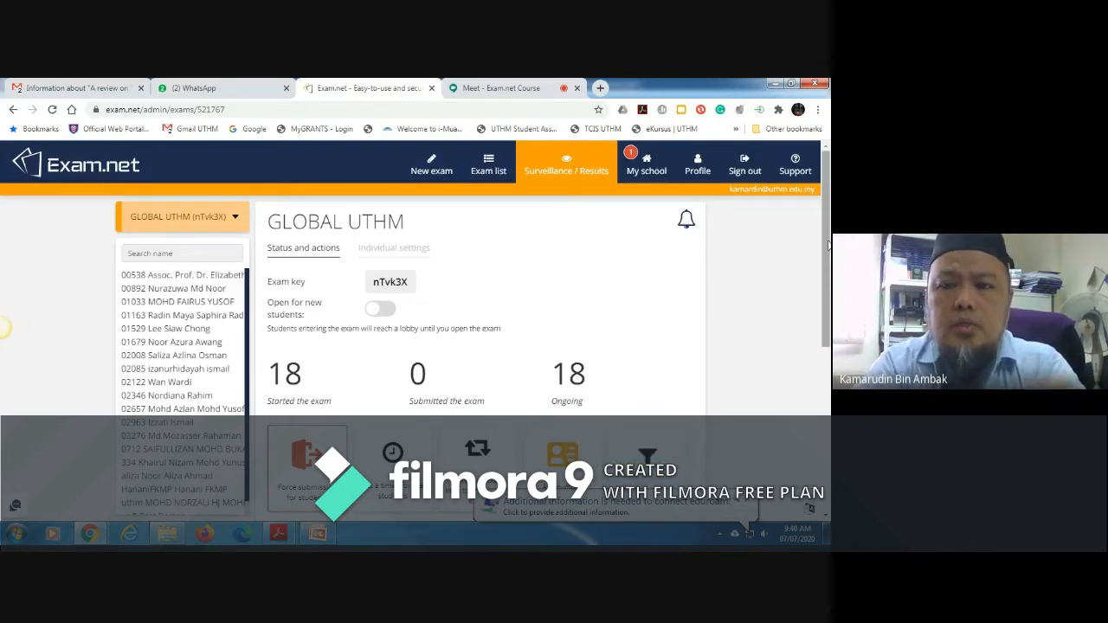
{"action": "left_click_drag", "start_coordinate": [828, 246], "coordinate": [828, 300]}
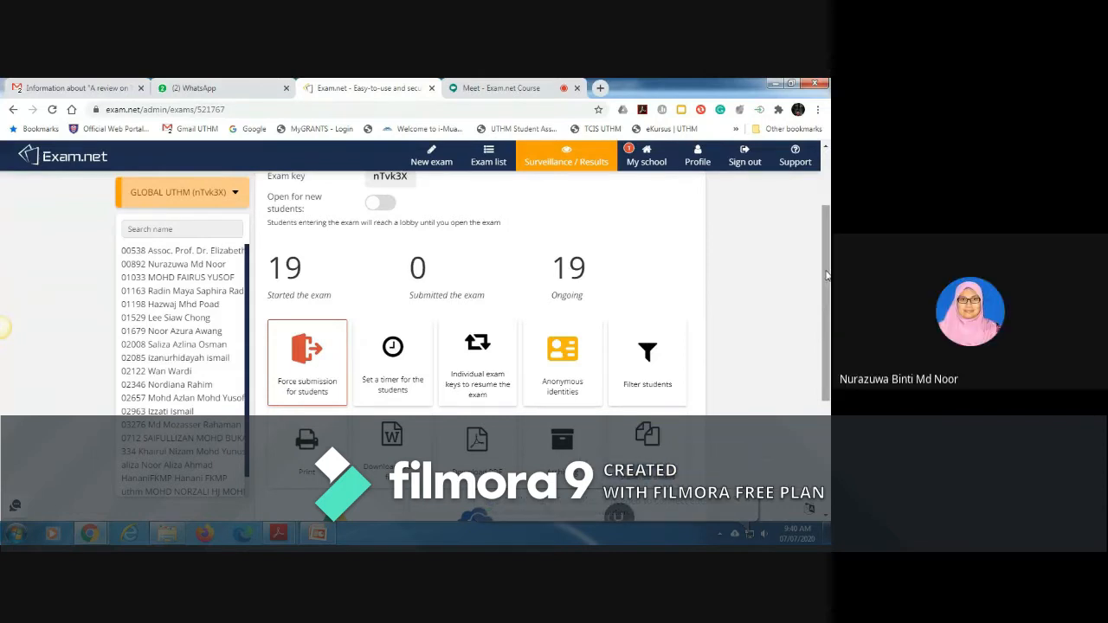
{"action": "left_click_drag", "start_coordinate": [827, 275], "coordinate": [829, 325]}
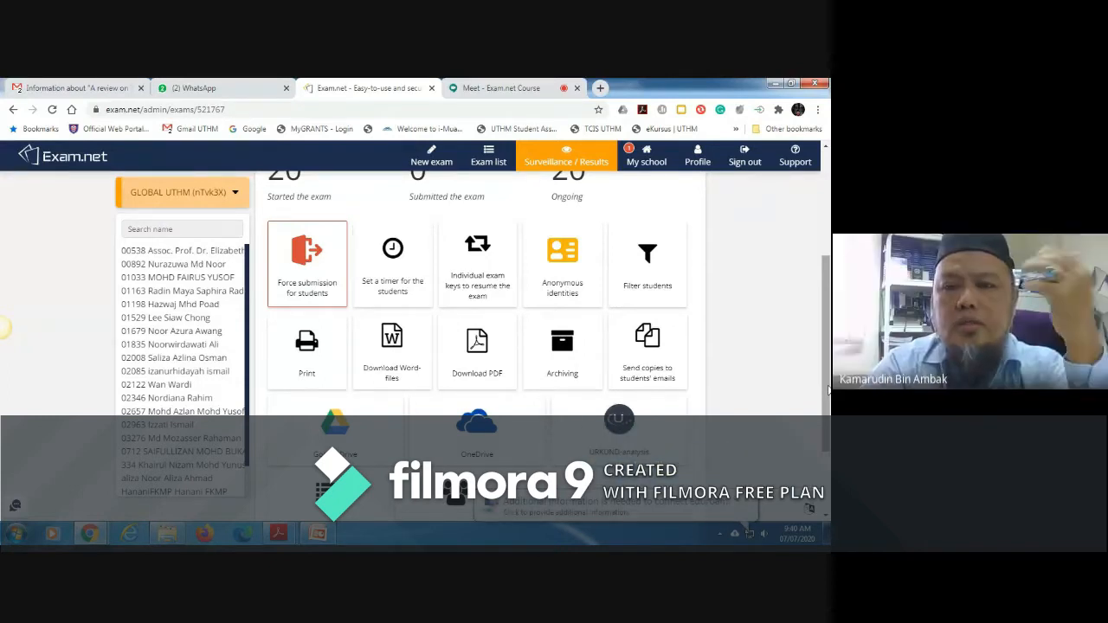
{"action": "left_click_drag", "start_coordinate": [826, 396], "coordinate": [830, 333]}
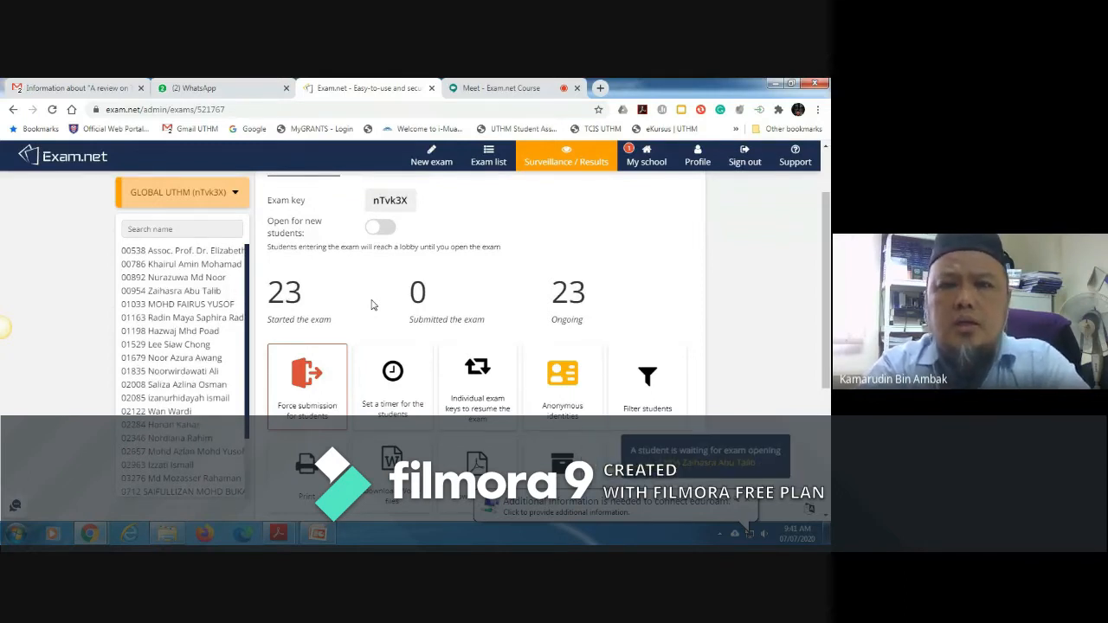
Step: Switch to Google Meet to read the course chat, and return to the GLOBAL UTHM status overview in Exam.net
{"action": "left_click", "coordinate": [501, 88]}
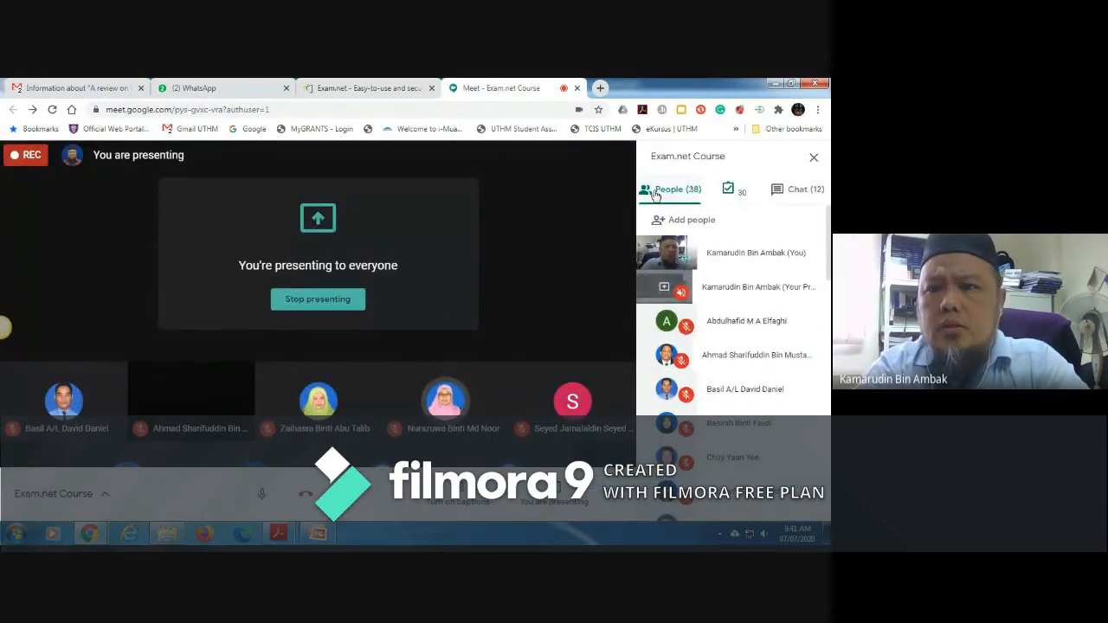
{"action": "left_click", "coordinate": [812, 190]}
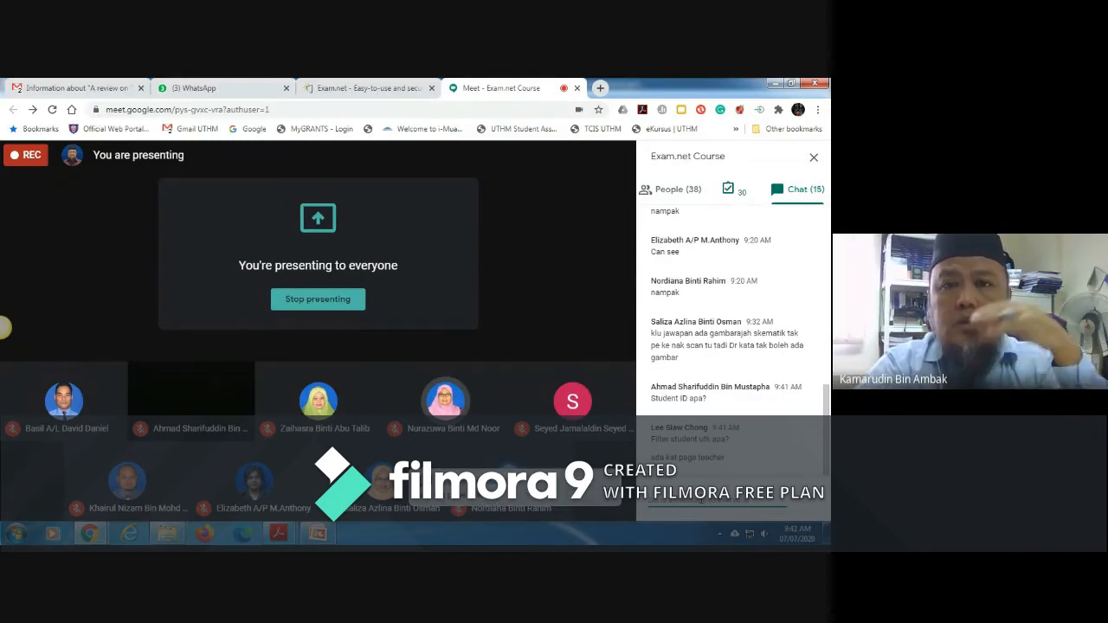
{"action": "left_click", "coordinate": [387, 90]}
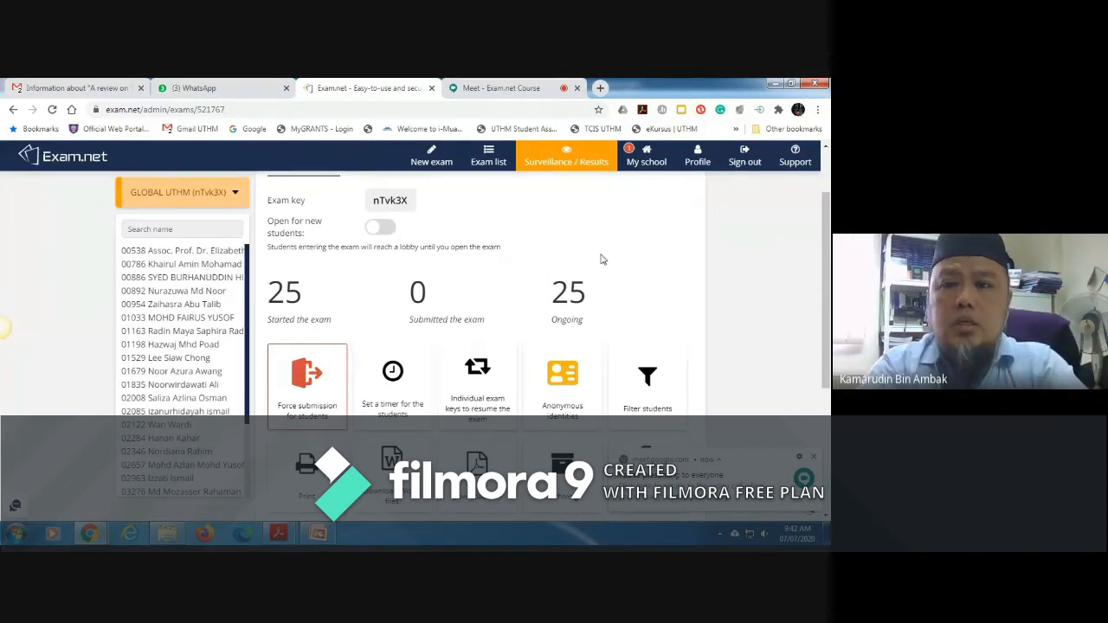
{"action": "left_click_drag", "start_coordinate": [824, 251], "coordinate": [828, 205]}
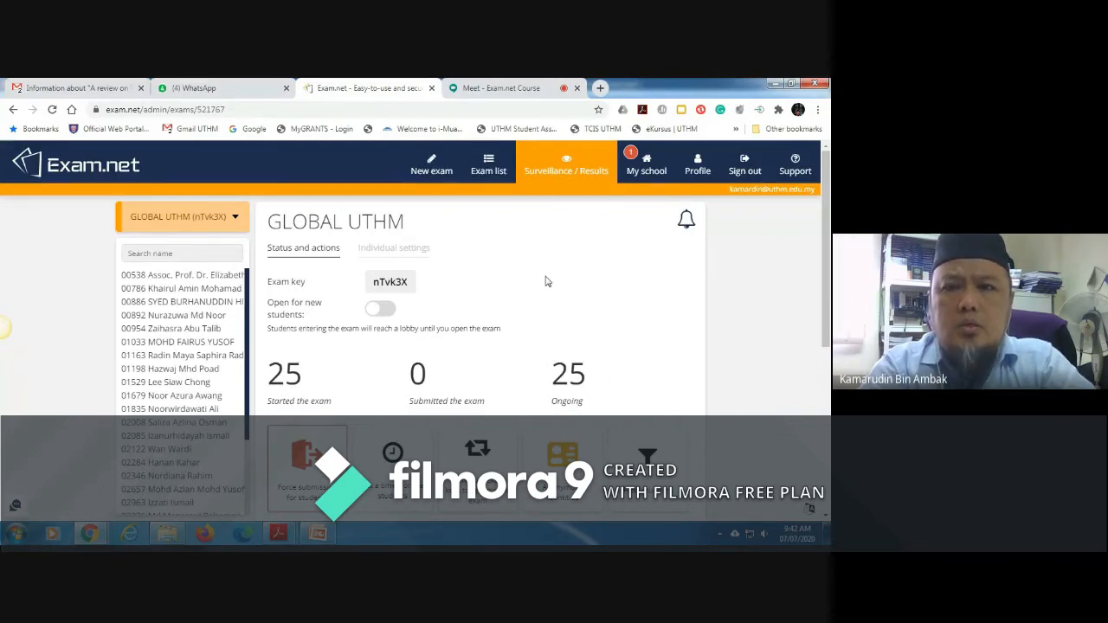
Step: Answer the student ID question in the Google Meet chat with "Yes, ID staf"
{"action": "left_click", "coordinate": [498, 90]}
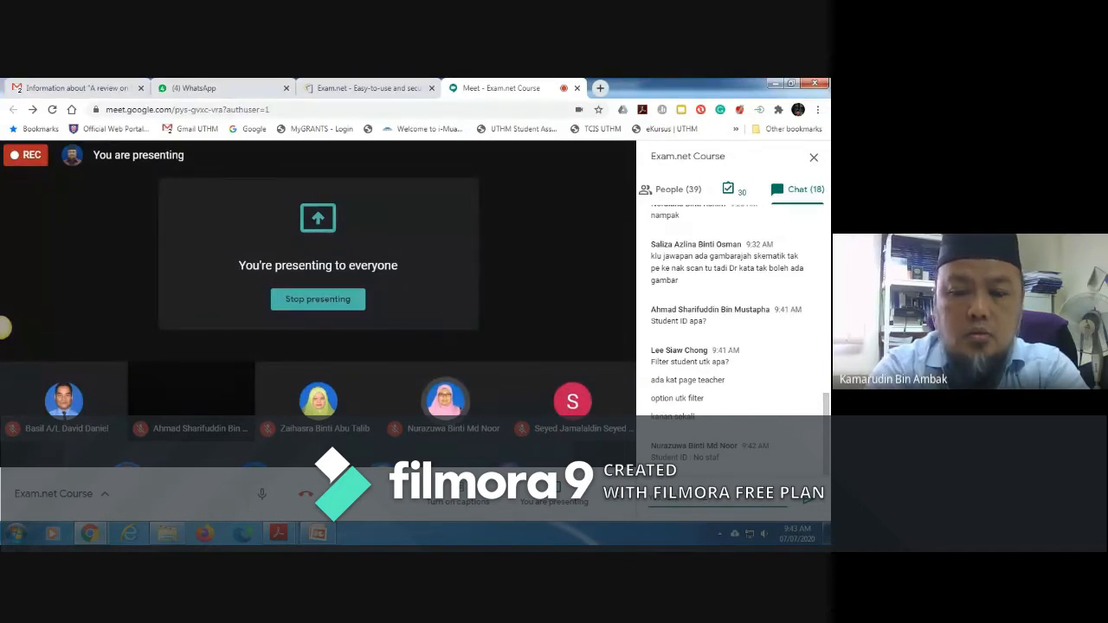
{"action": "key", "text": "Return"}
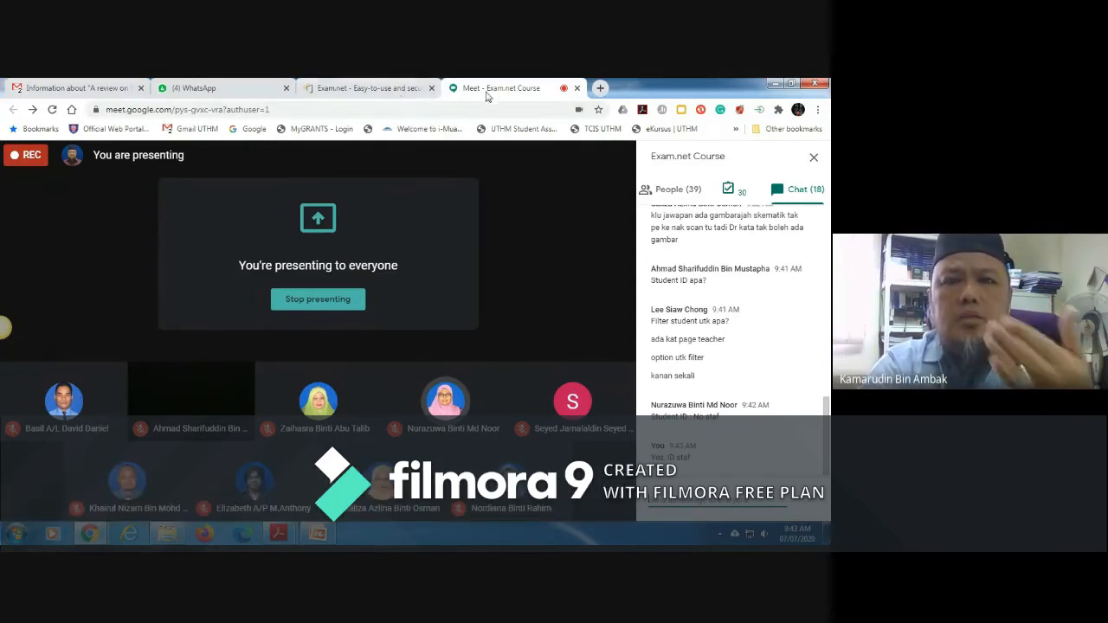
Step: Switch to WhatsApp and read the unread messages in the newest private chat and the Exam.Net Course group
{"action": "left_click", "coordinate": [241, 95]}
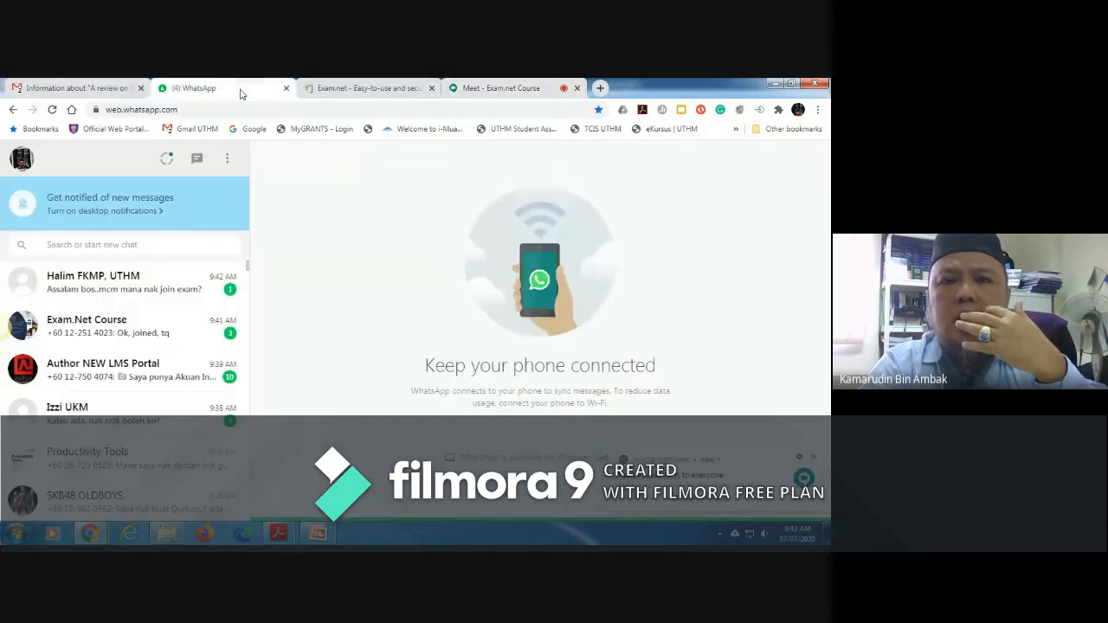
{"action": "left_click", "coordinate": [181, 289]}
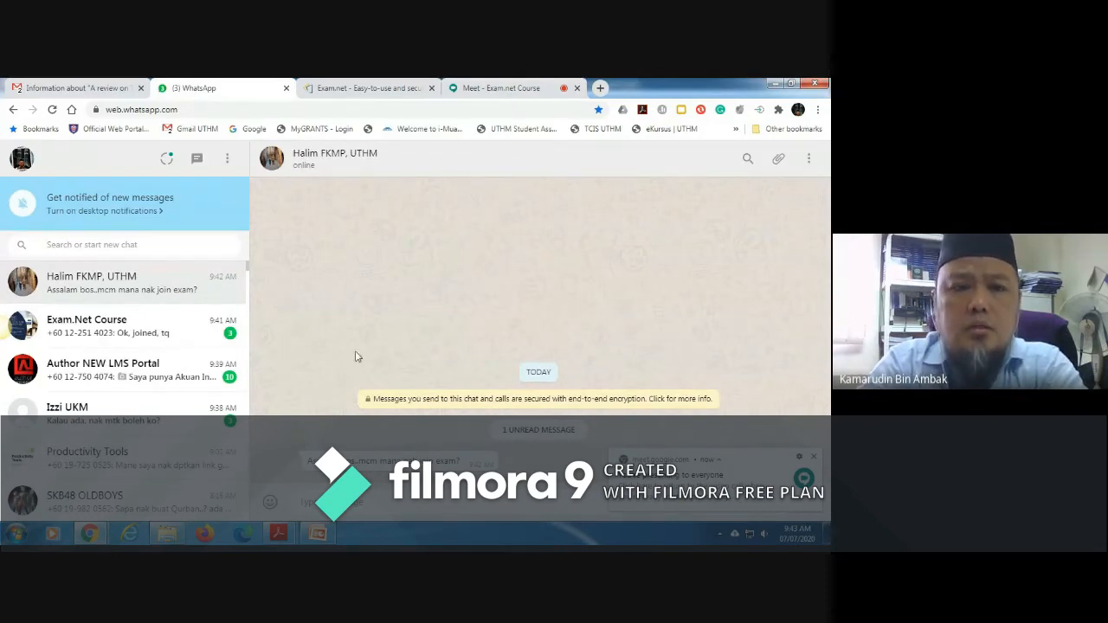
{"action": "left_click", "coordinate": [177, 337]}
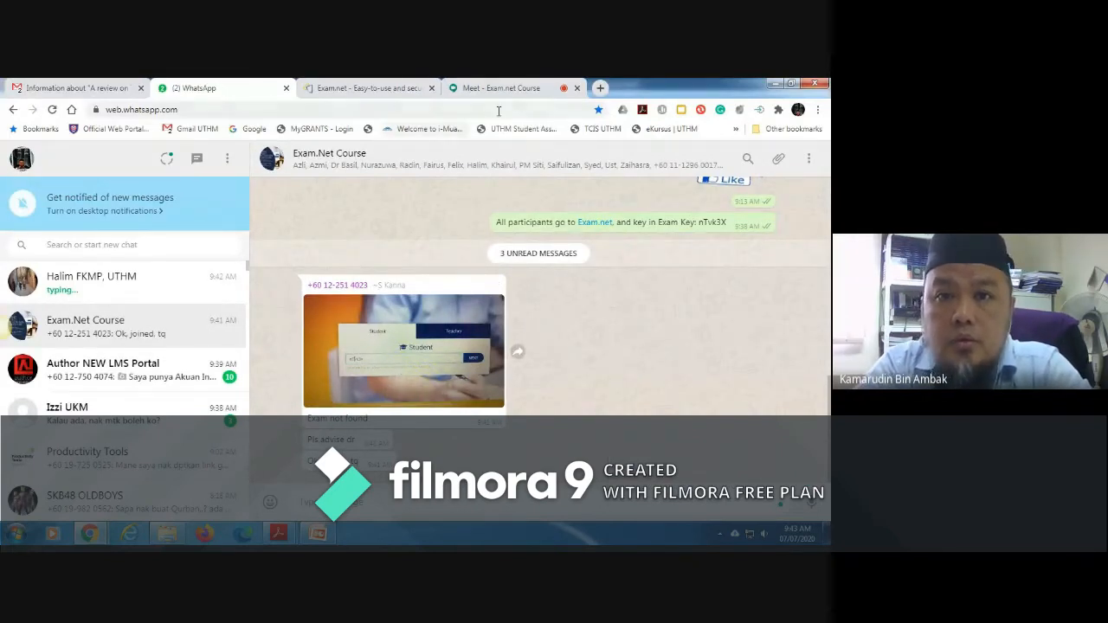
Step: Check the exam key on the GLOBAL UTHM status page against the WhatsApp group message and review participants' questions in Google Meet
{"action": "left_click", "coordinate": [397, 85]}
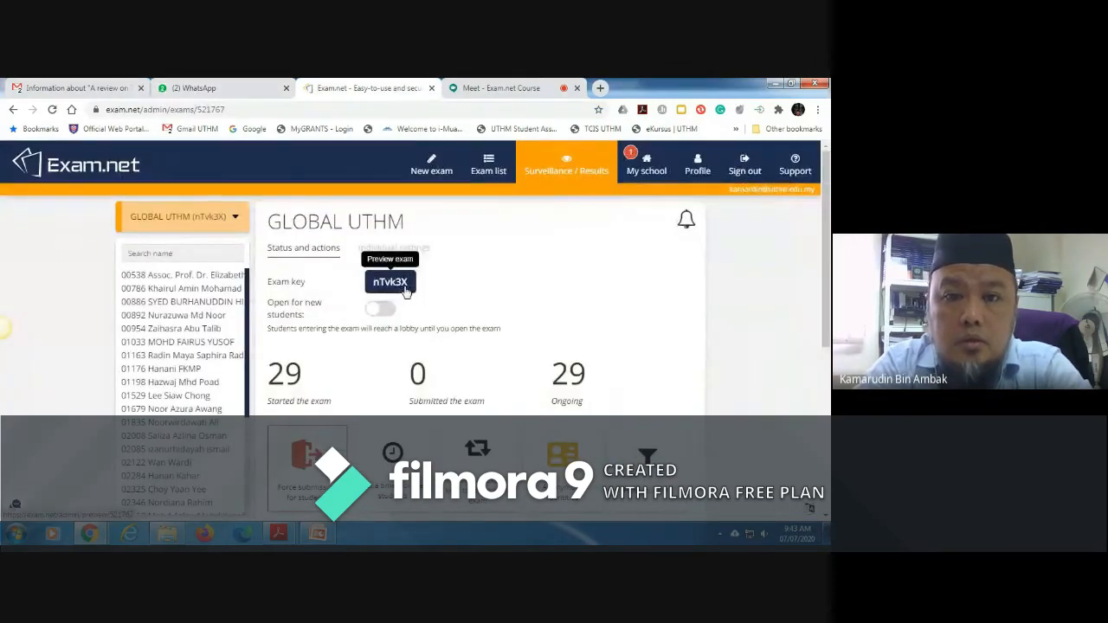
{"action": "right_click", "coordinate": [390, 289]}
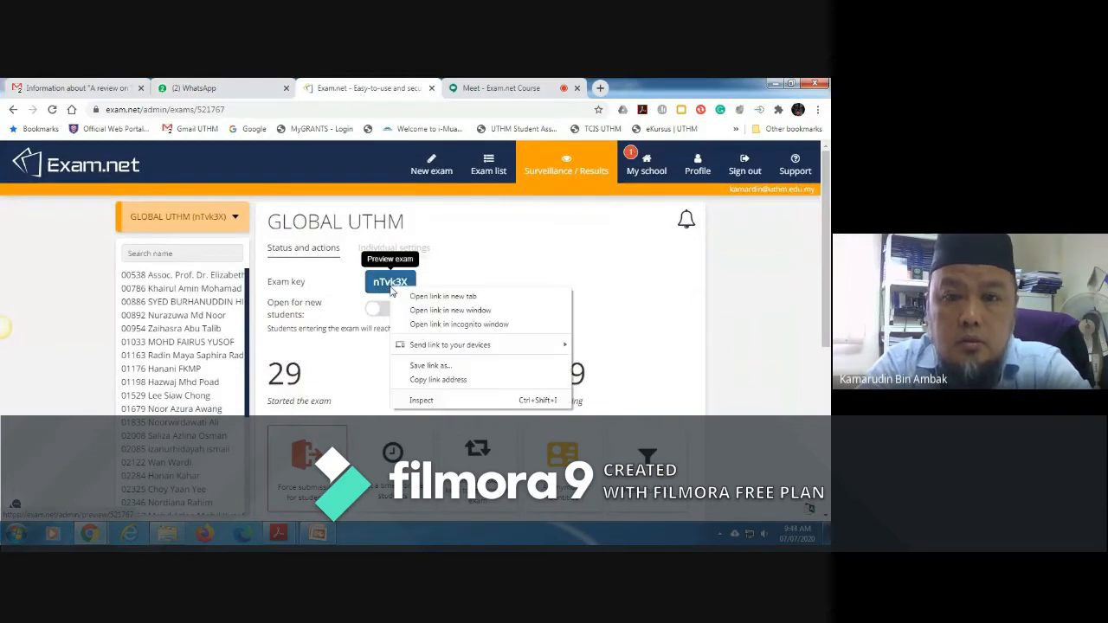
{"action": "left_click", "coordinate": [475, 265]}
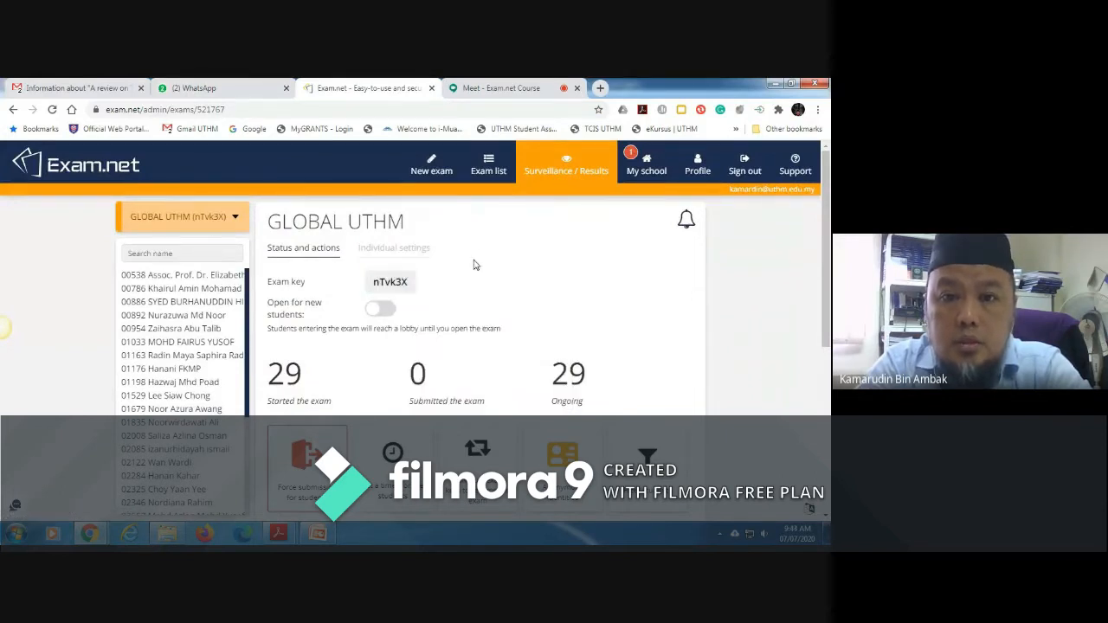
{"action": "left_click", "coordinate": [502, 89]}
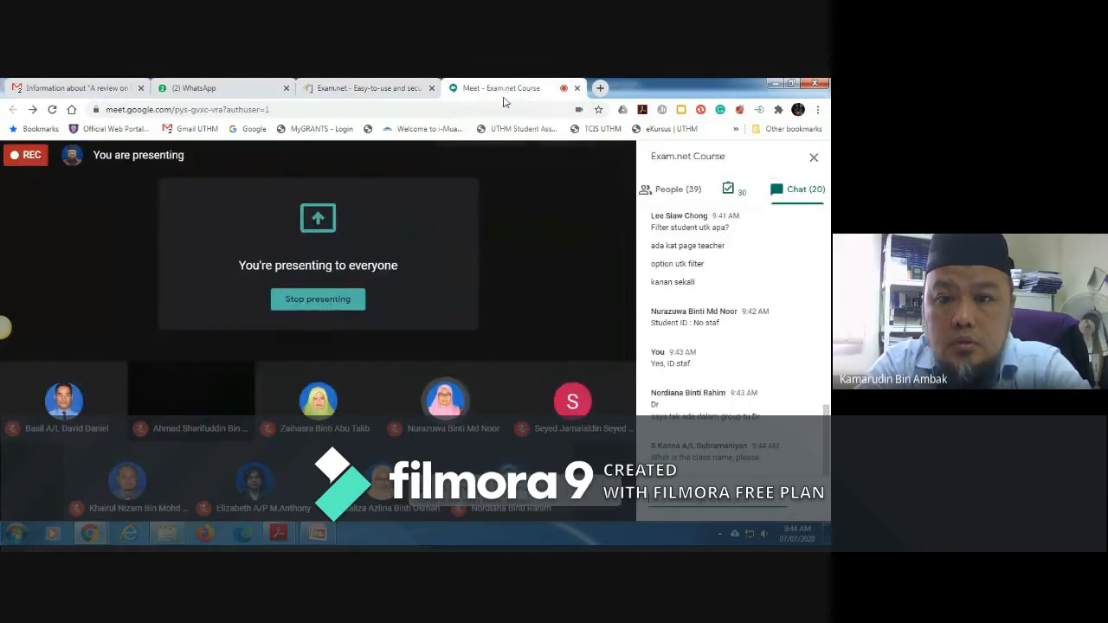
{"action": "left_click", "coordinate": [246, 91]}
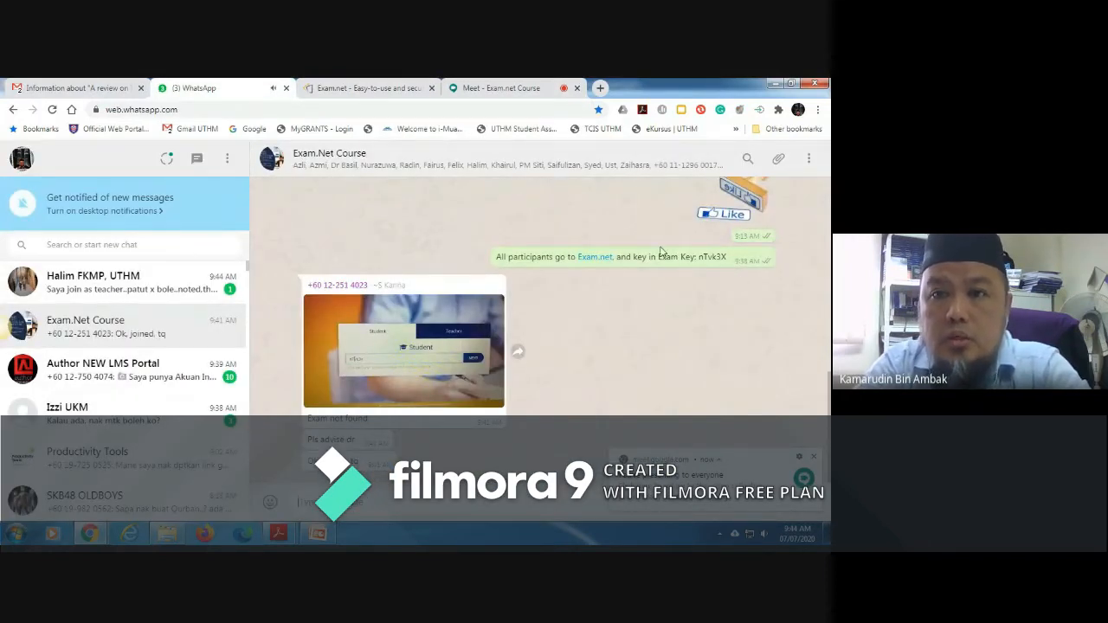
{"action": "left_click", "coordinate": [494, 93]}
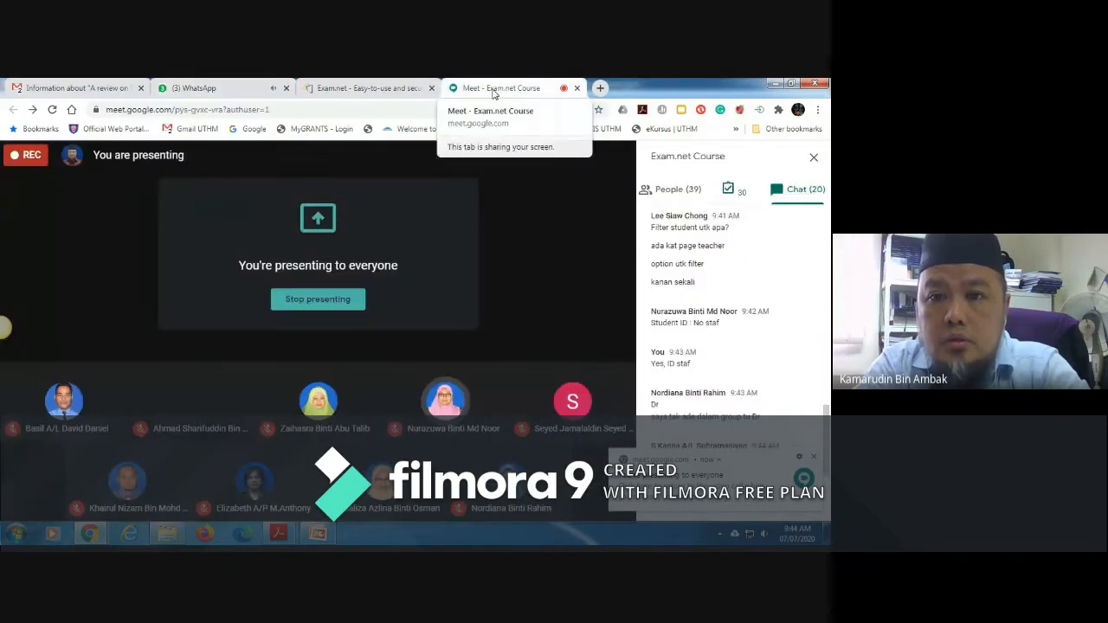
{"action": "left_click", "coordinate": [386, 93]}
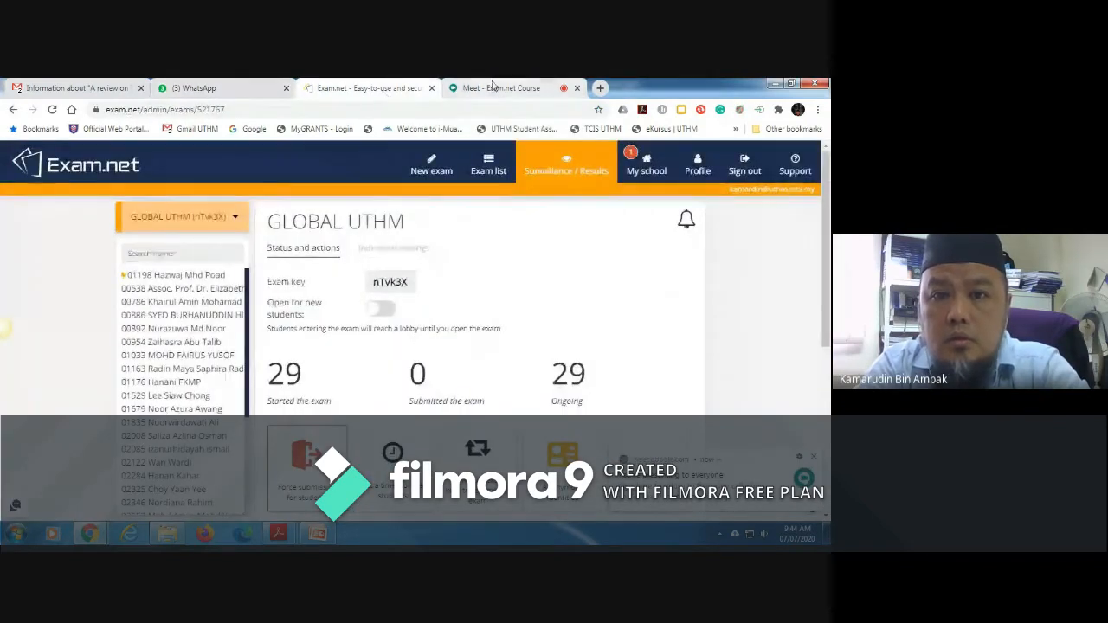
{"action": "left_click", "coordinate": [491, 89]}
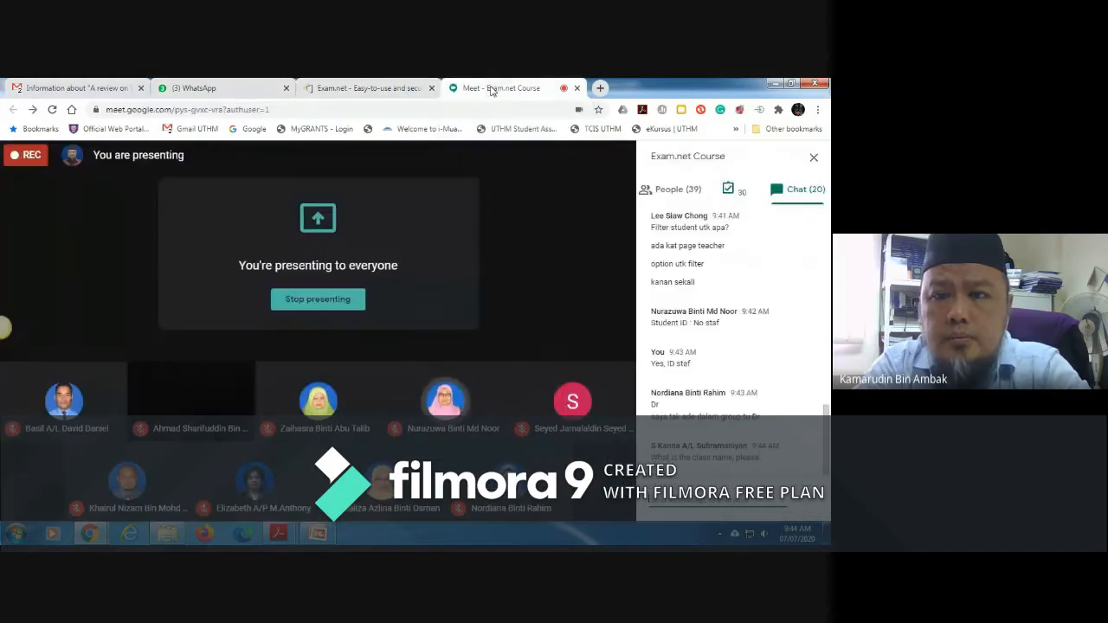
{"action": "left_click", "coordinate": [360, 88]}
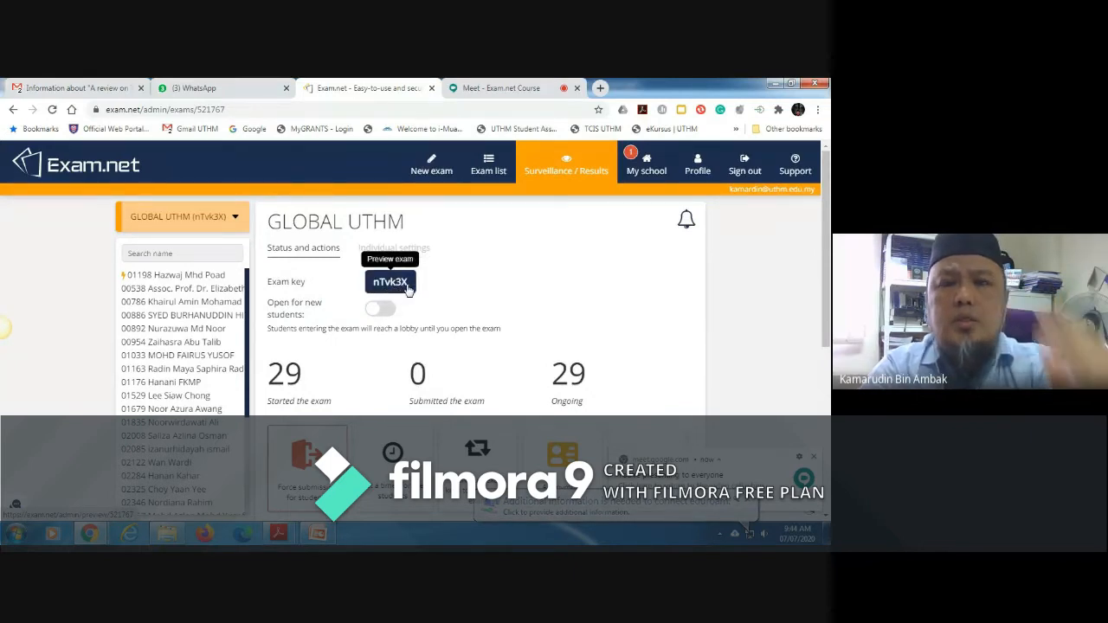
{"action": "left_click", "coordinate": [251, 92]}
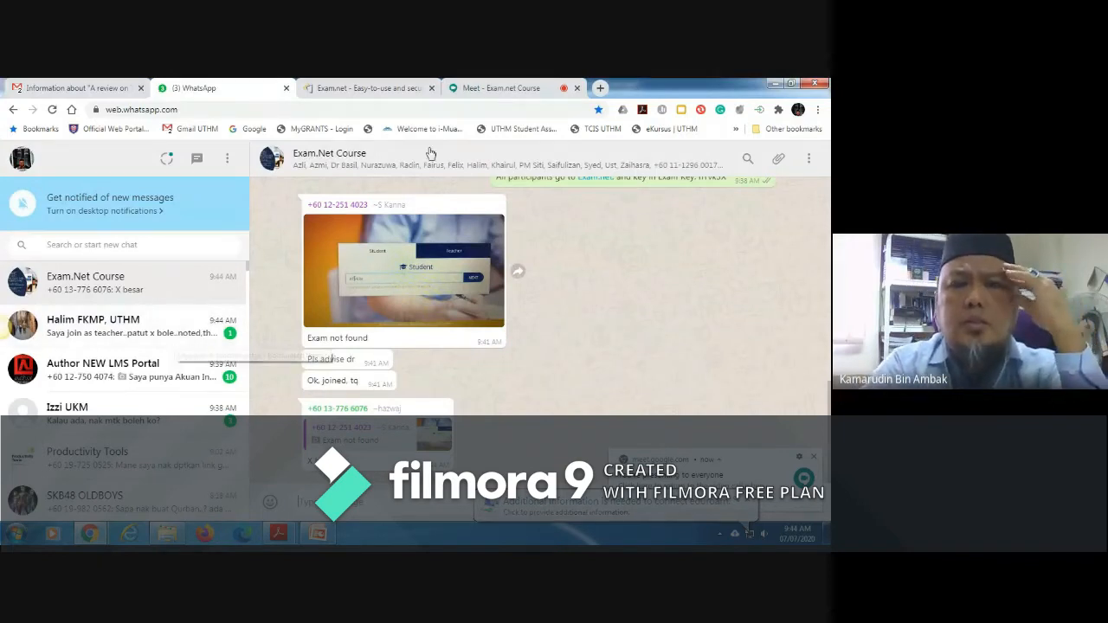
Step: Switch to Google Meet and send "Class: GLOBAL191" in the course chat
{"action": "left_click", "coordinate": [499, 90]}
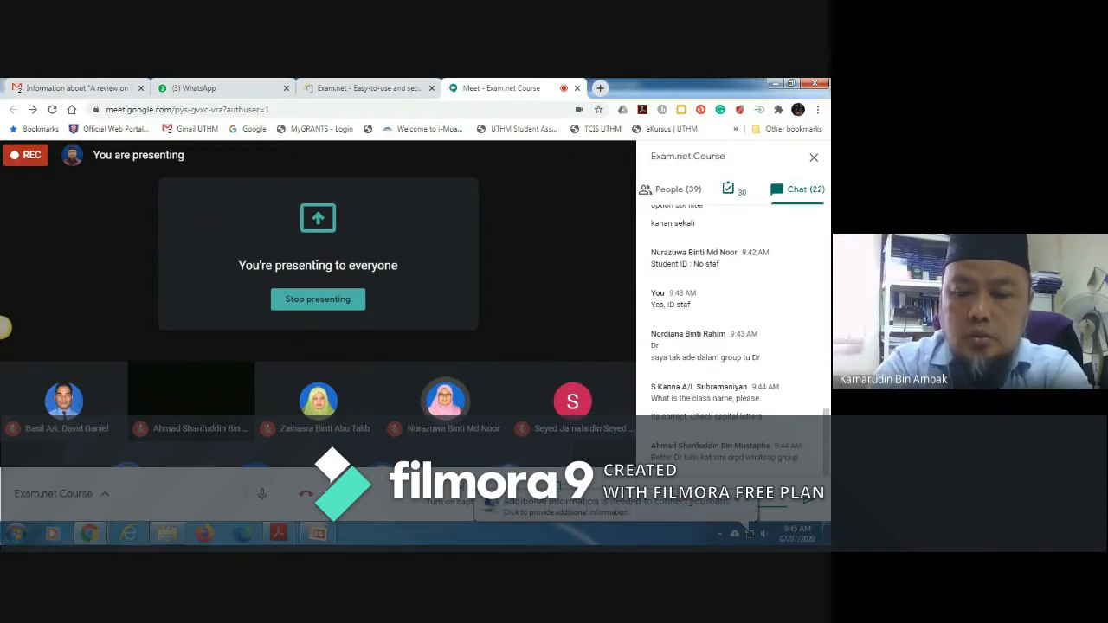
{"action": "key", "text": "Return"}
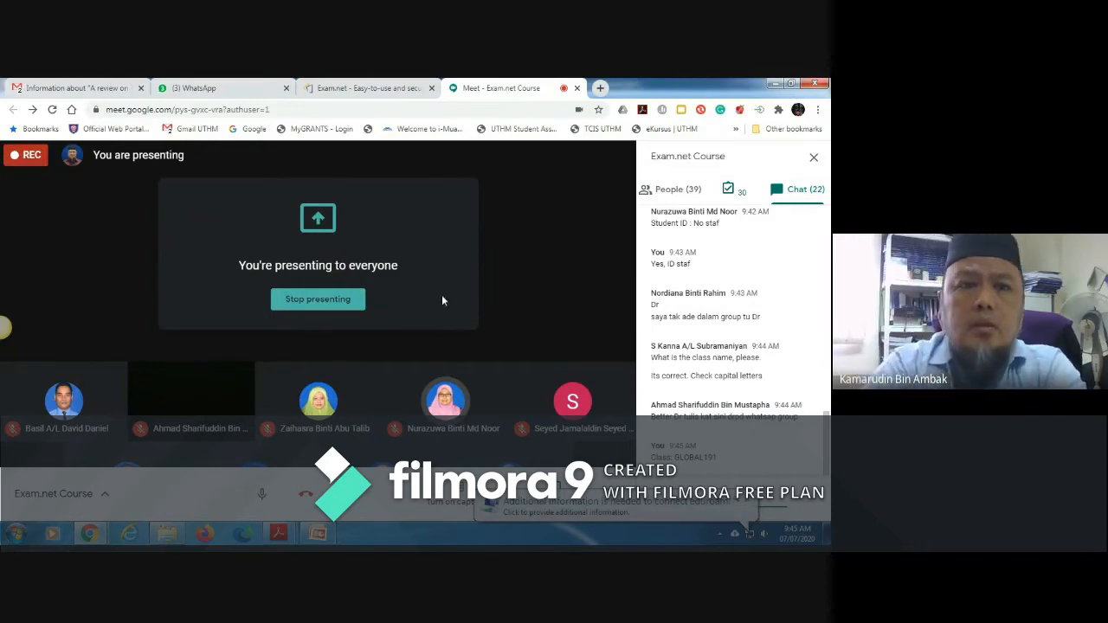
Step: Switch to WhatsApp and send "Class name: GLOBAL191" to the Exam.Net Course group
{"action": "left_click", "coordinate": [217, 87]}
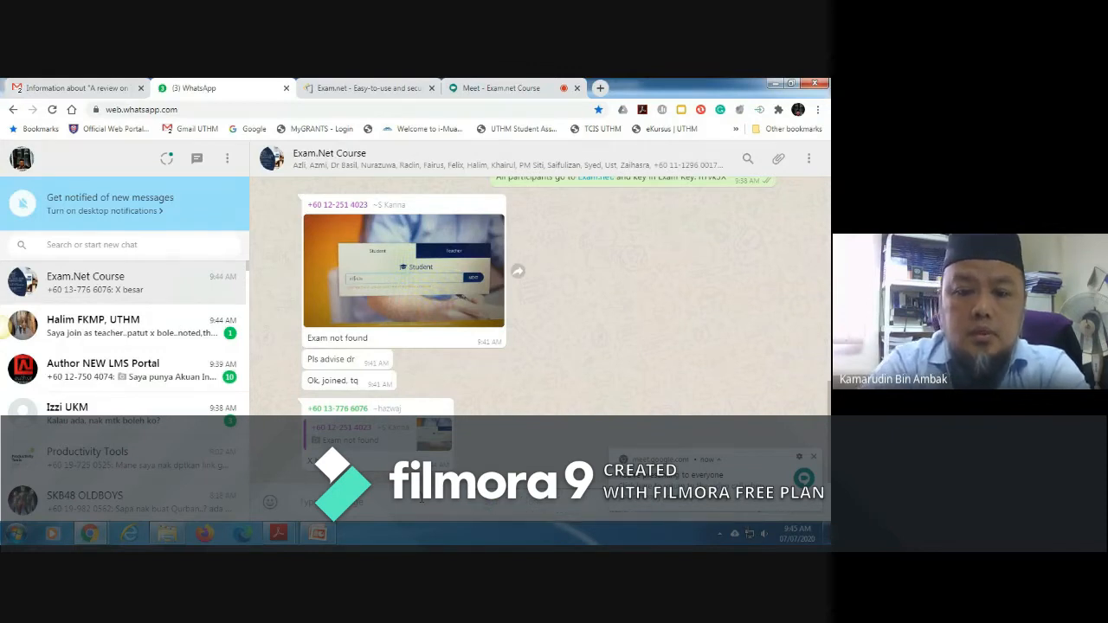
{"action": "type", "text": "Clas"}
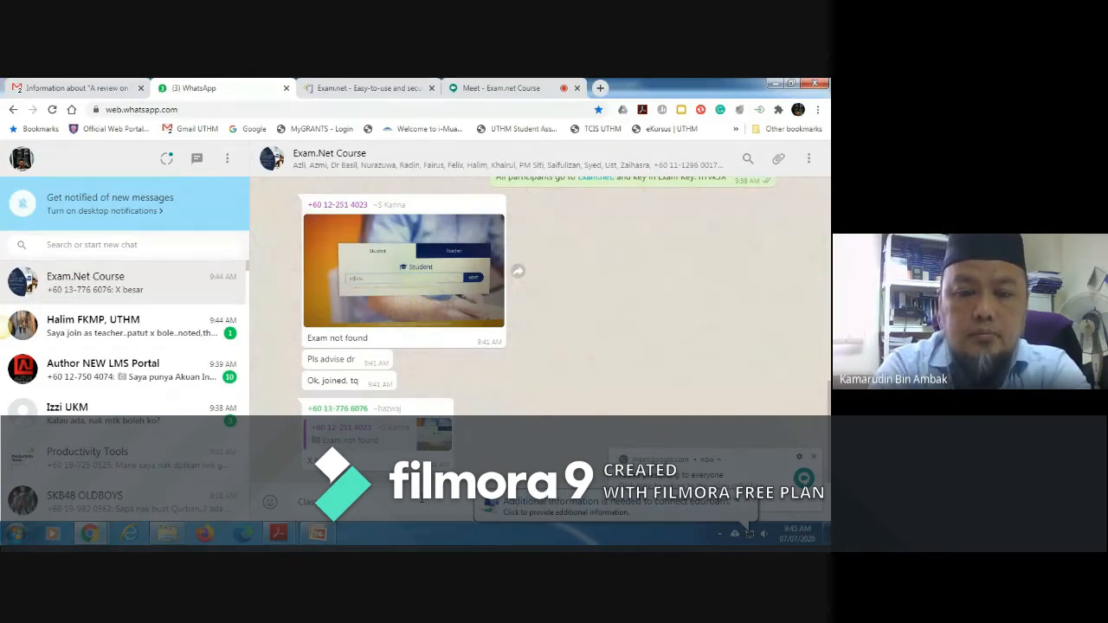
{"action": "type", "text": "s code: GLOBAL191"}
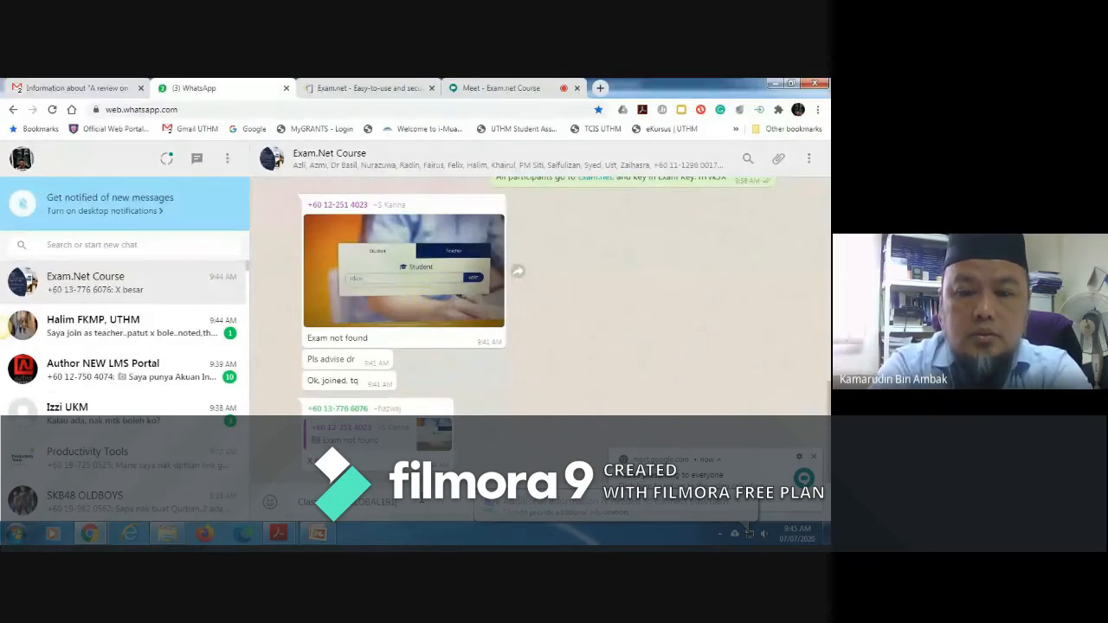
{"action": "key", "text": "Return"}
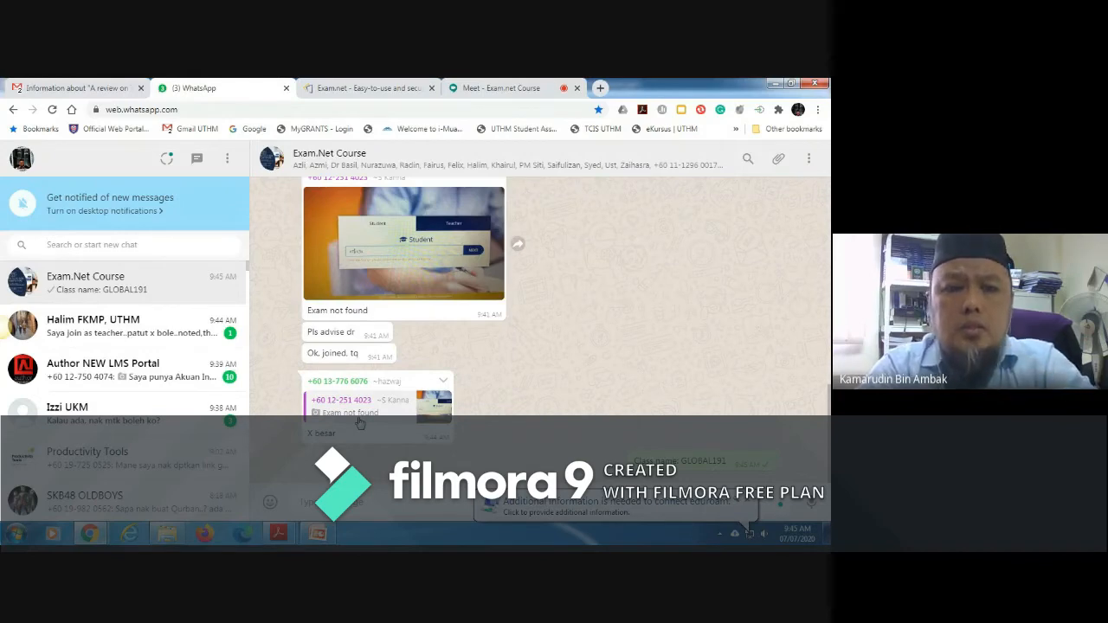
Step: Monitor the students joining GLOBAL UTHM in Exam.net while checking the Google Meet chat for further questions
{"action": "left_click", "coordinate": [387, 87]}
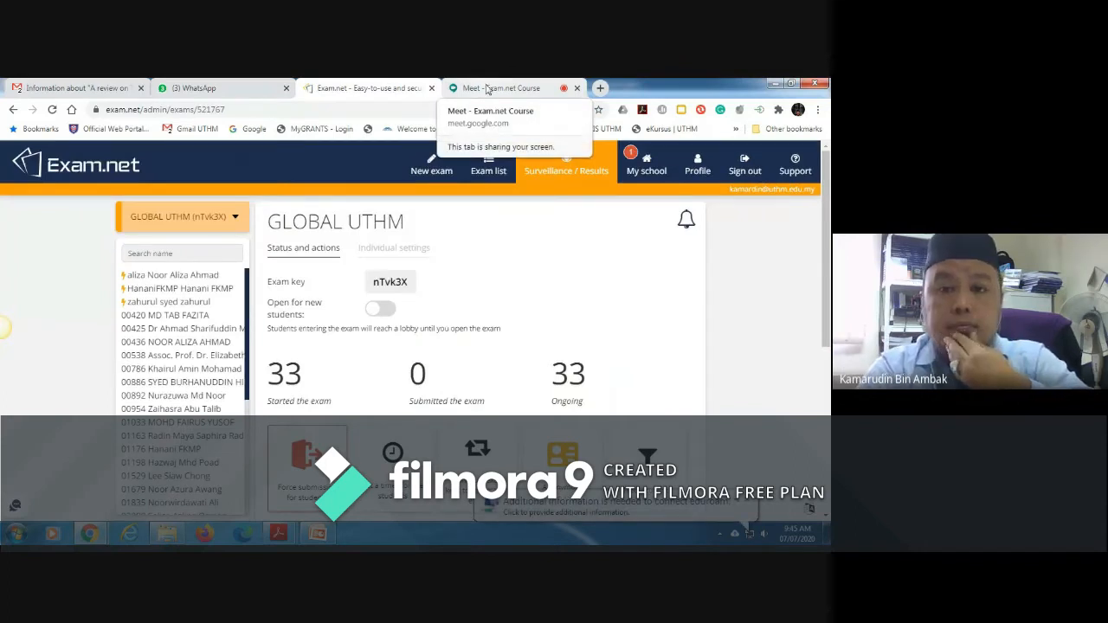
{"action": "left_click", "coordinate": [487, 88]}
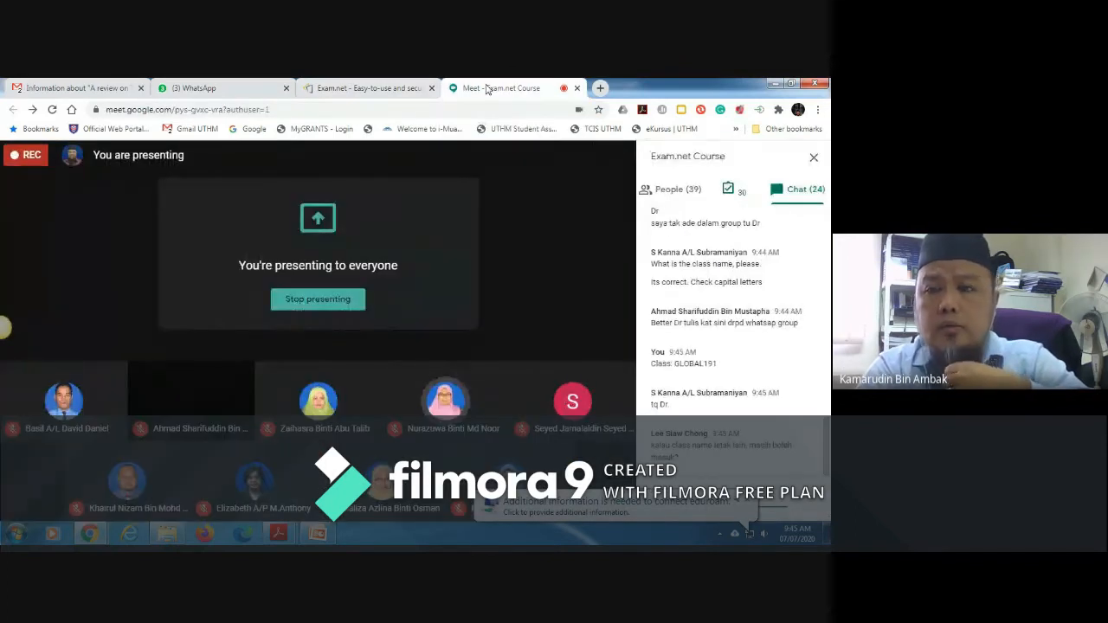
{"action": "left_click", "coordinate": [378, 88]}
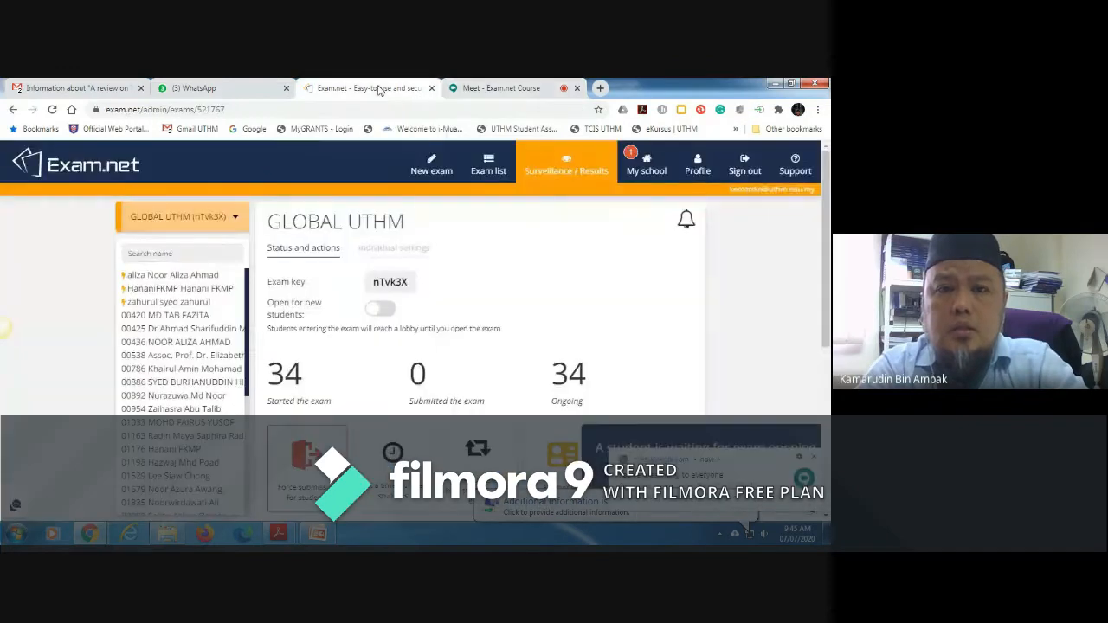
{"action": "left_click", "coordinate": [479, 87]}
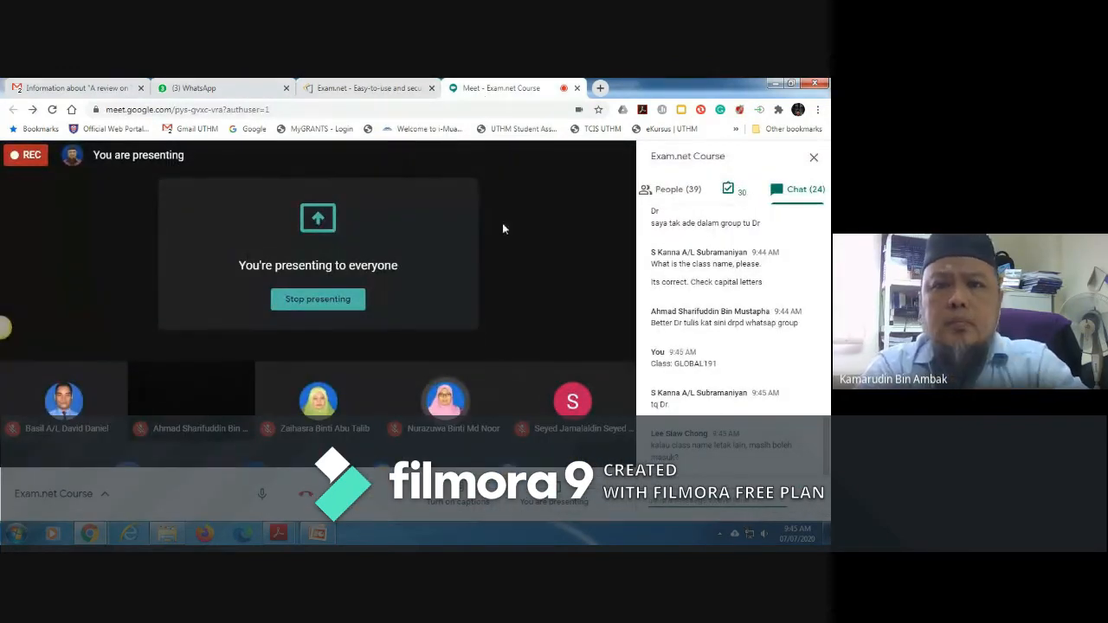
{"action": "left_click", "coordinate": [379, 88]}
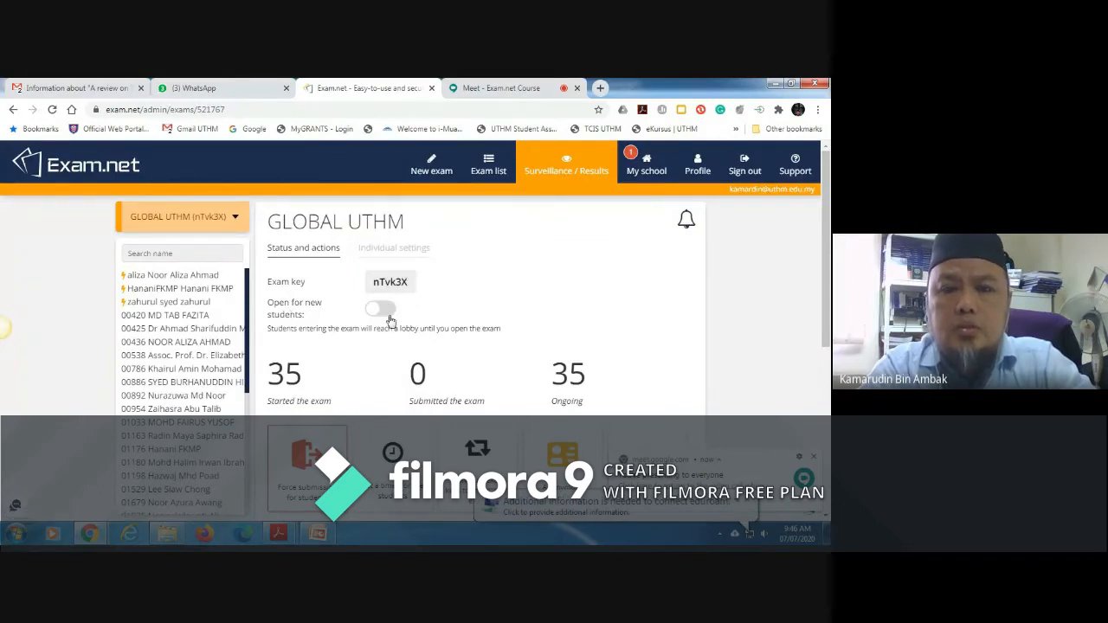
{"action": "left_click", "coordinate": [520, 88]}
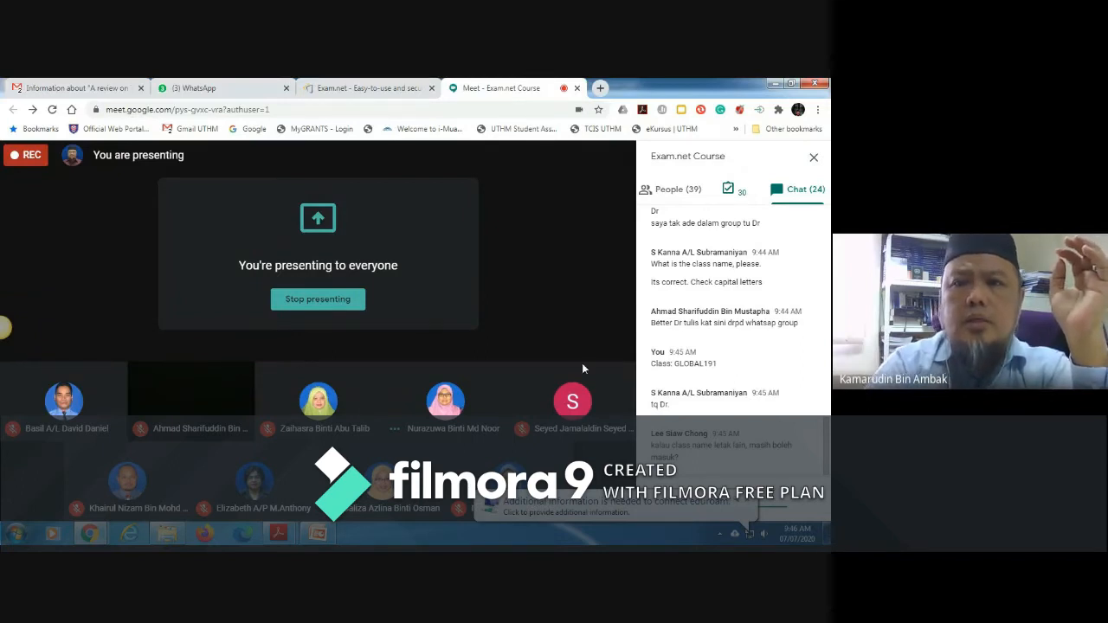
Step: Send "I will start now." and "For those late, still can join by key in Exam Key" in the Google Meet course chat
{"action": "left_click", "coordinate": [368, 87]}
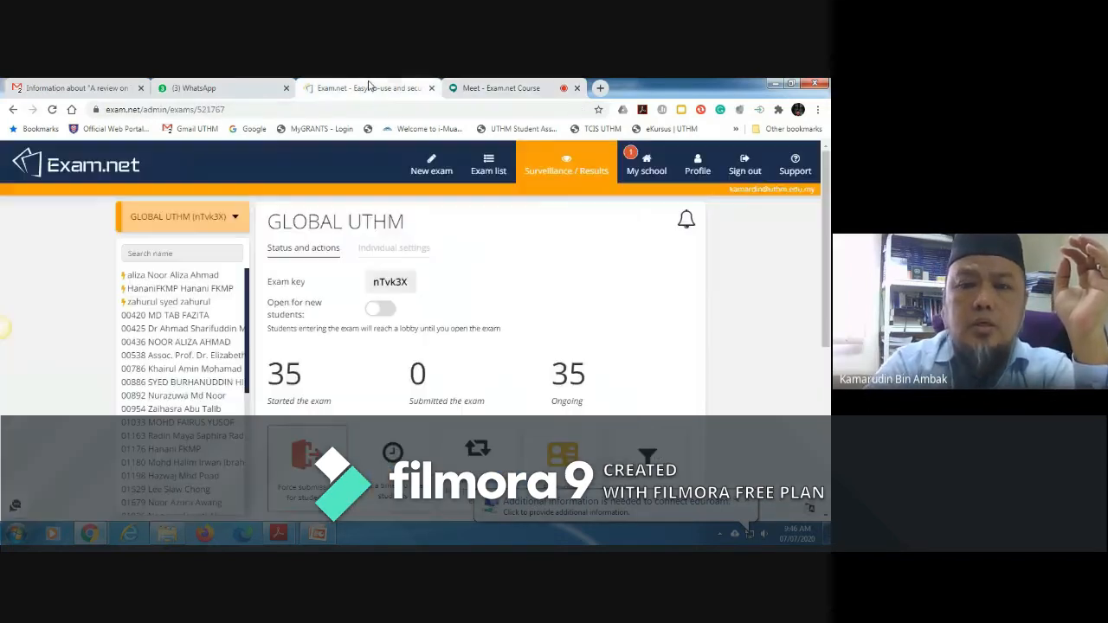
{"action": "left_click", "coordinate": [502, 88]}
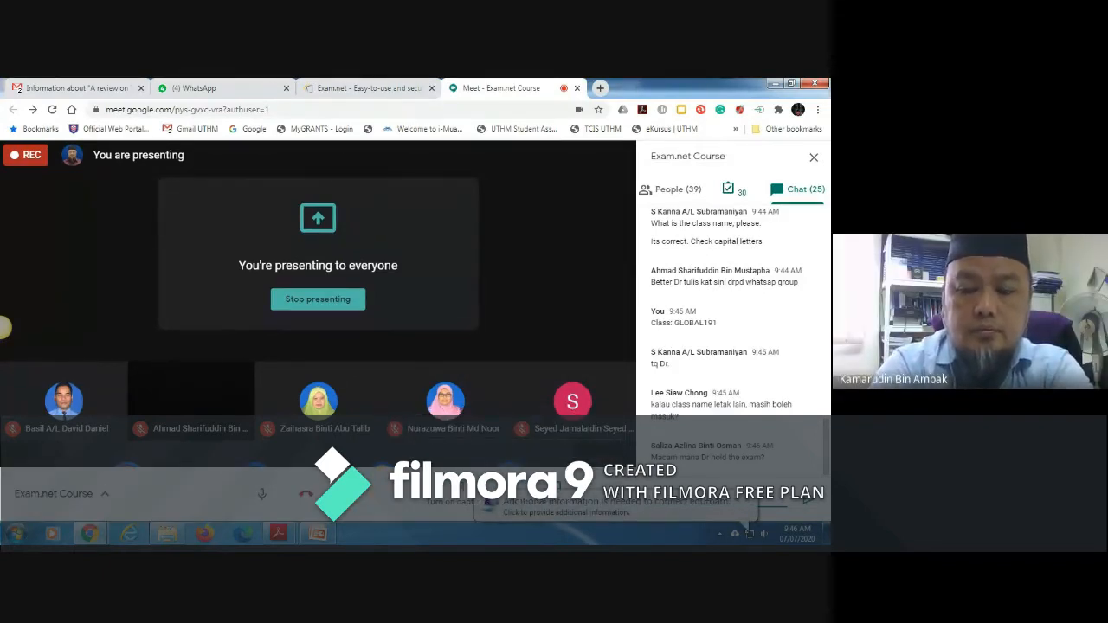
{"action": "key", "text": "Return"}
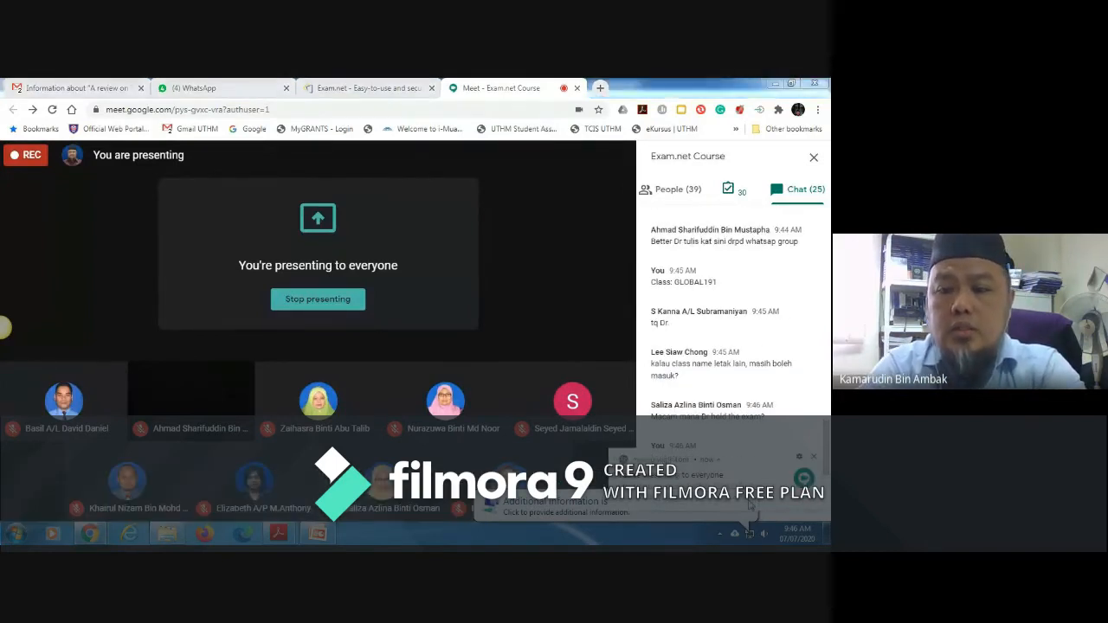
{"action": "left_click", "coordinate": [813, 457]}
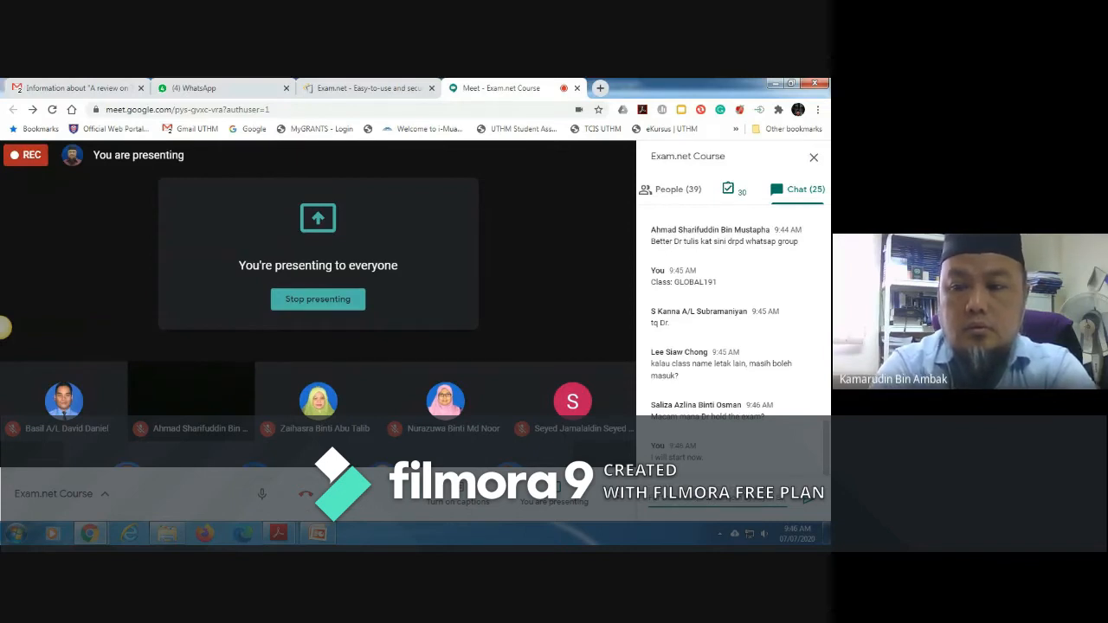
{"action": "type", "text": "Exam.net"}
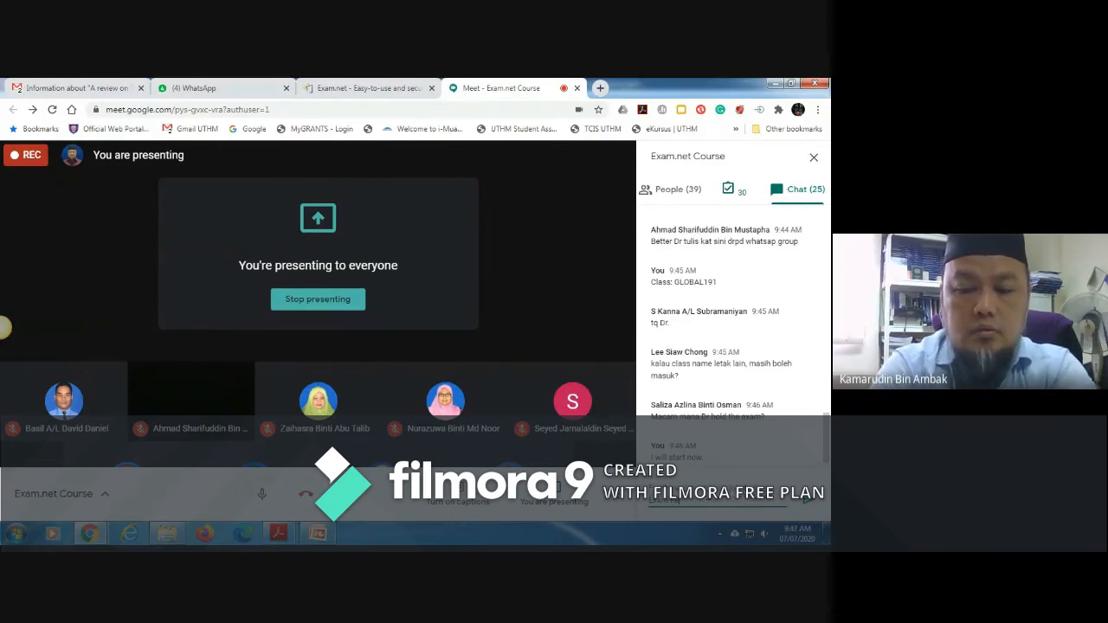
{"action": "key", "text": "Return"}
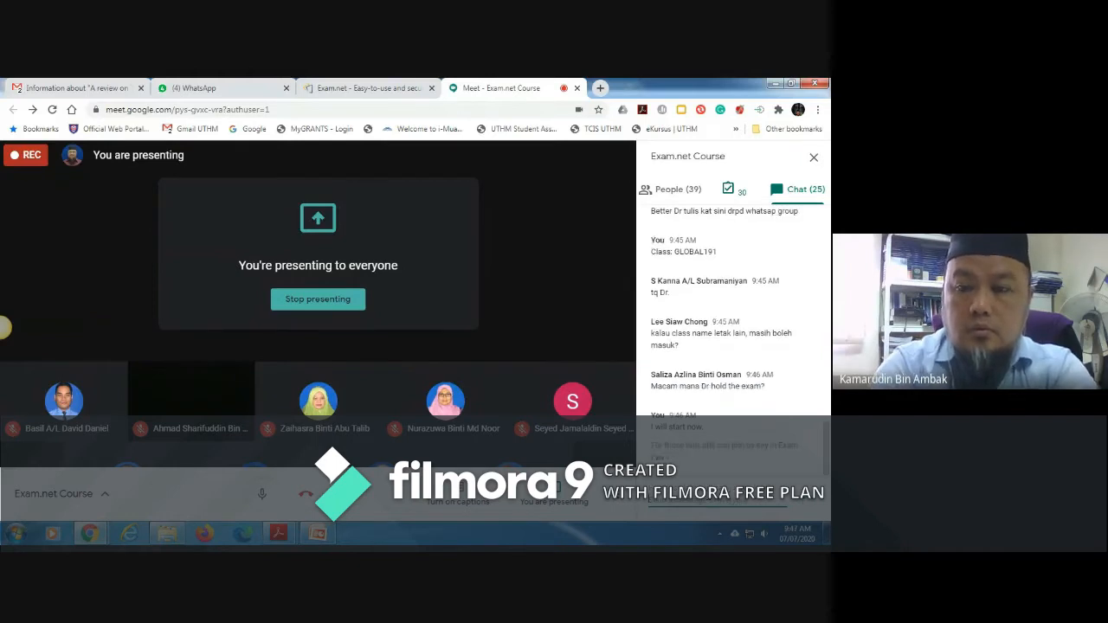
Step: Switch to Exam.net and open the GLOBAL UTHM exam for new students
{"action": "left_click", "coordinate": [380, 88]}
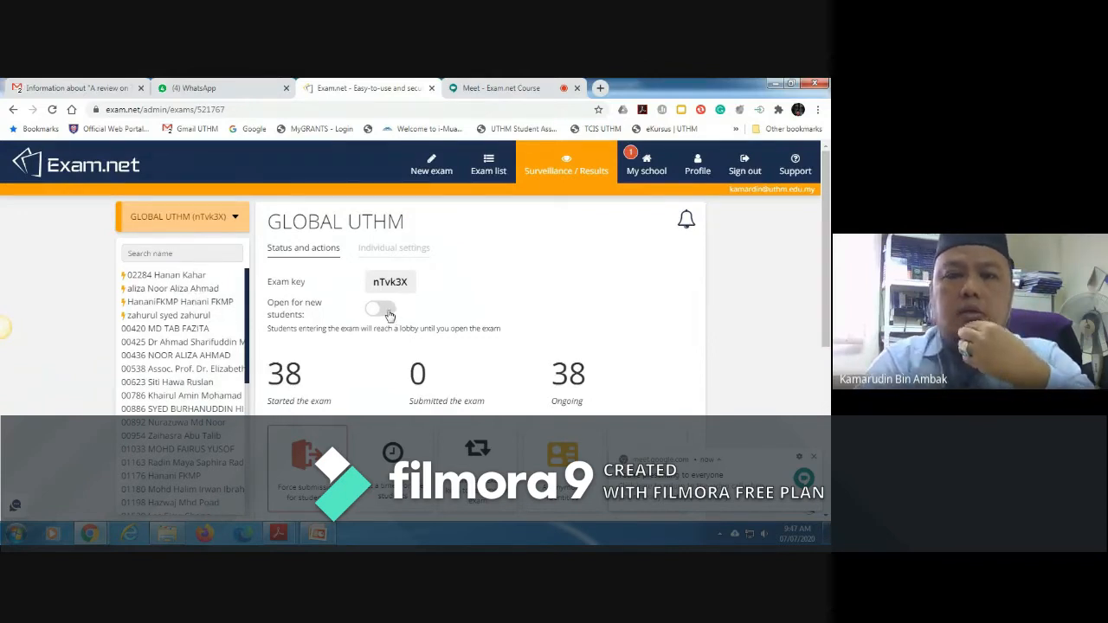
{"action": "left_click", "coordinate": [380, 310]}
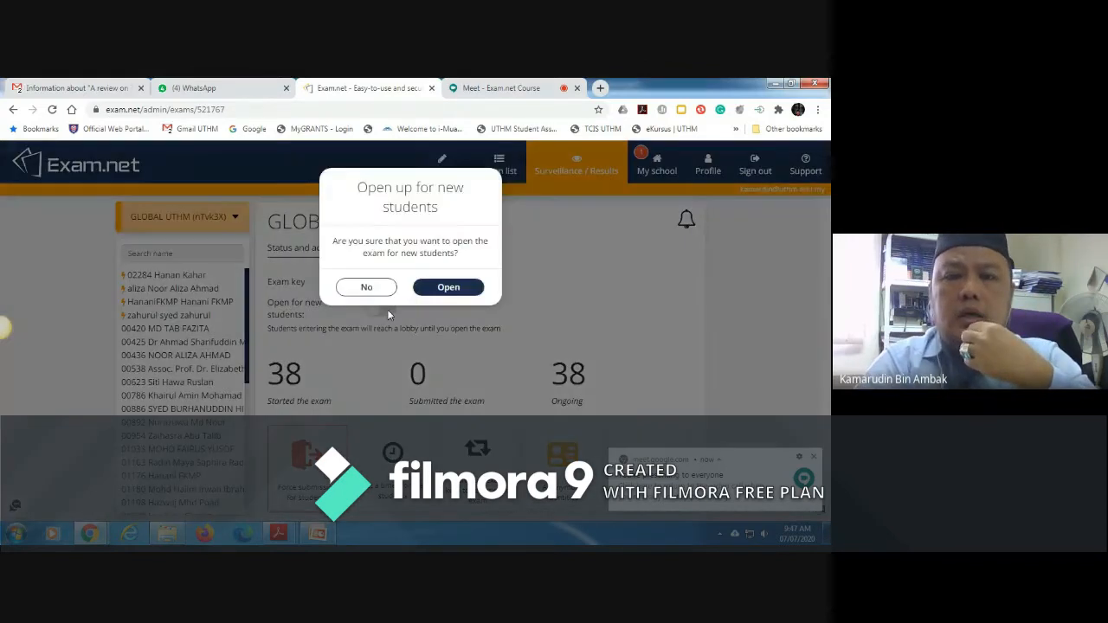
{"action": "left_click", "coordinate": [439, 296]}
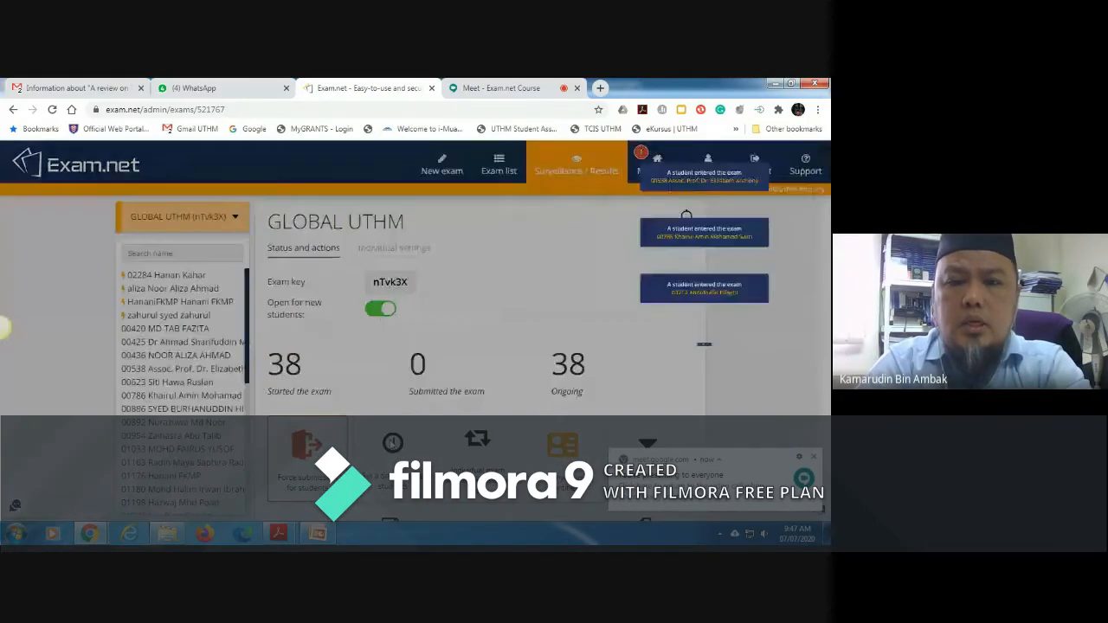
Step: Set the students' remaining exam time to 30 minutes and dismiss the browser notification
{"action": "left_click", "coordinate": [392, 443]}
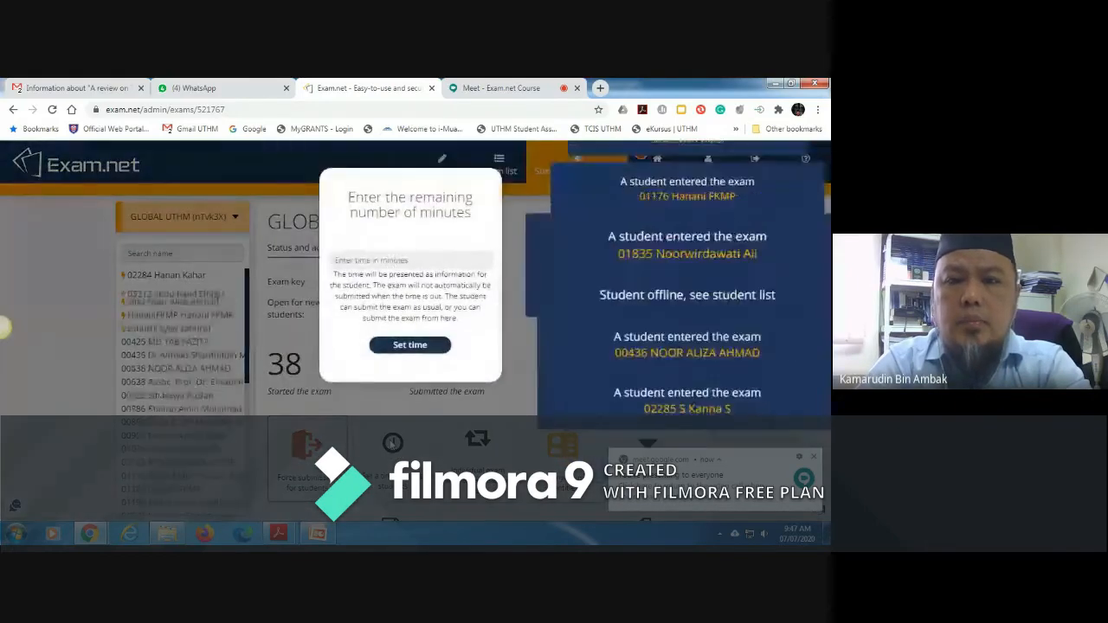
{"action": "left_click", "coordinate": [379, 266]}
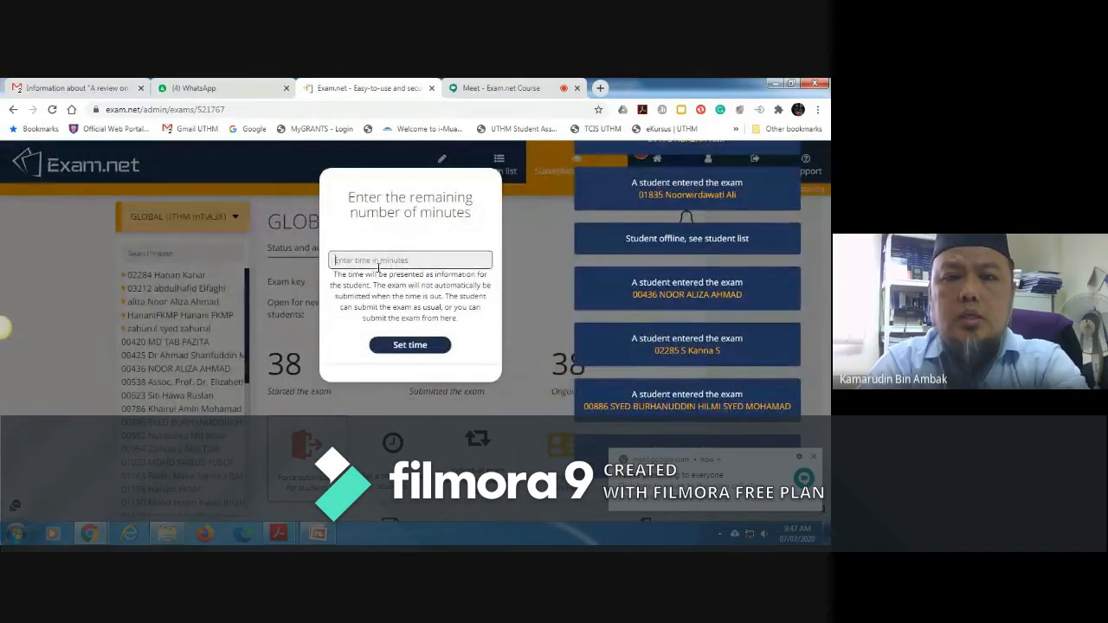
{"action": "type", "text": "30"}
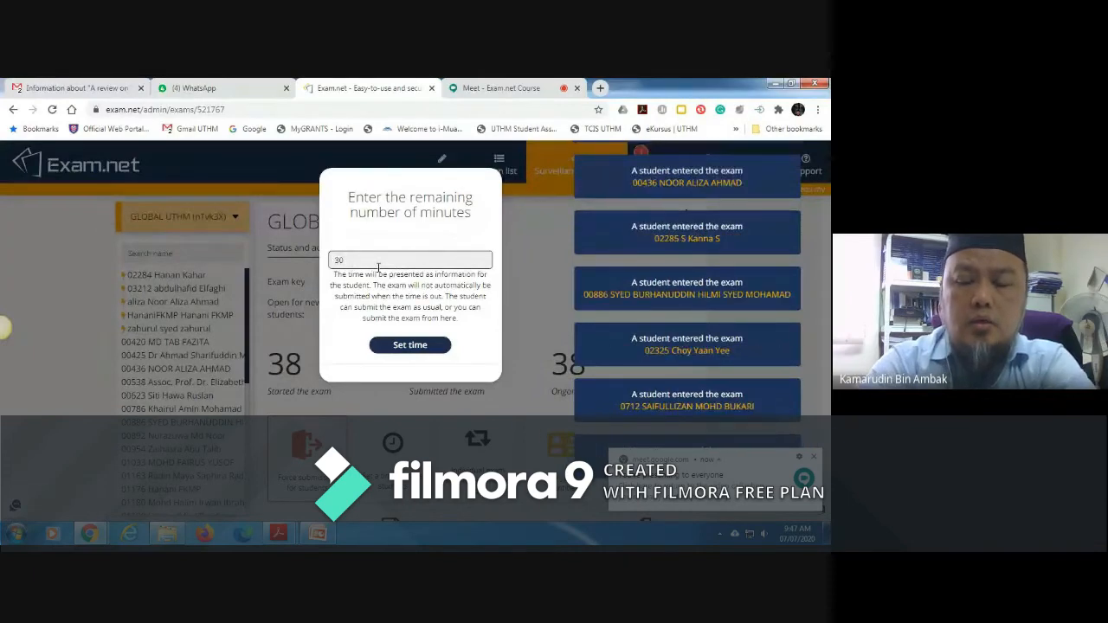
{"action": "left_click", "coordinate": [419, 346]}
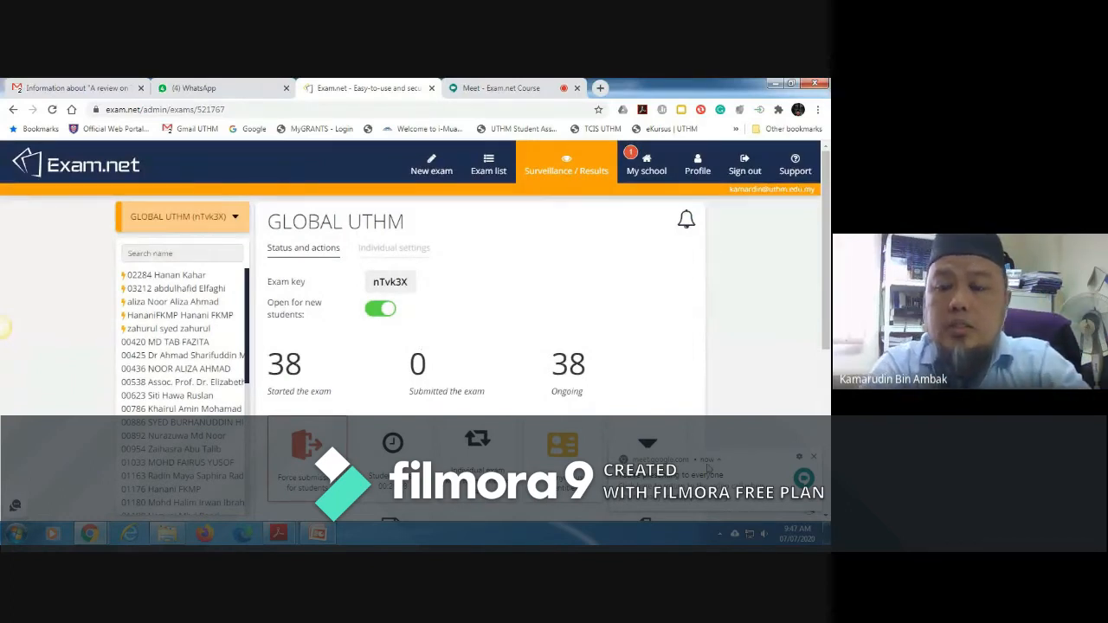
{"action": "left_click", "coordinate": [812, 458]}
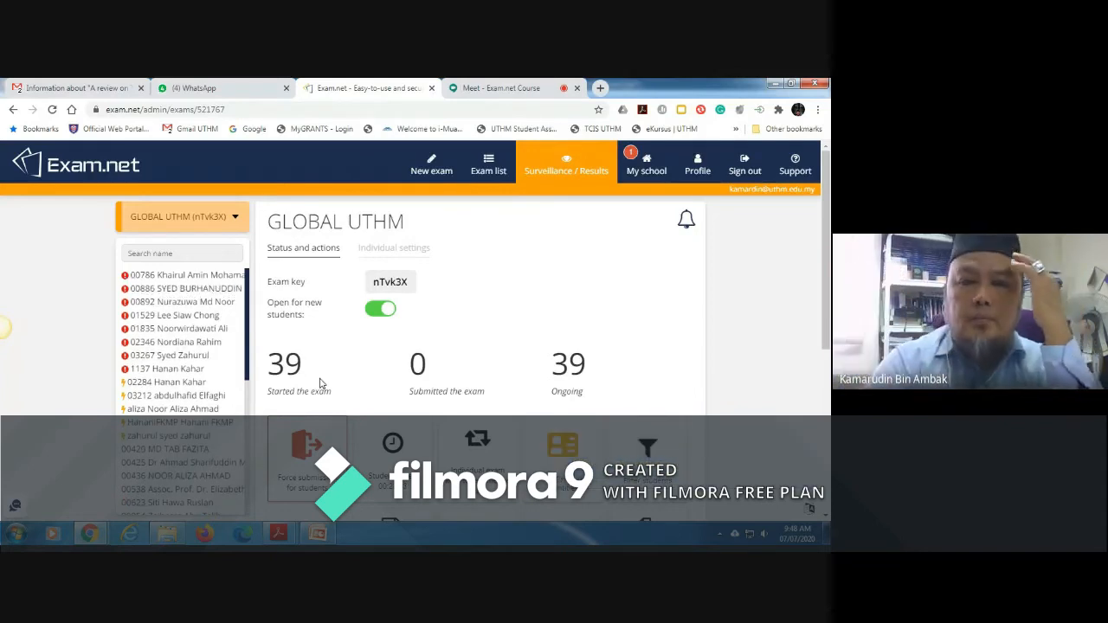
Step: Read the latest question in the Google Meet chat and open the asking student's flagged entry in the GLOBAL UTHM student list
{"action": "left_click", "coordinate": [489, 90]}
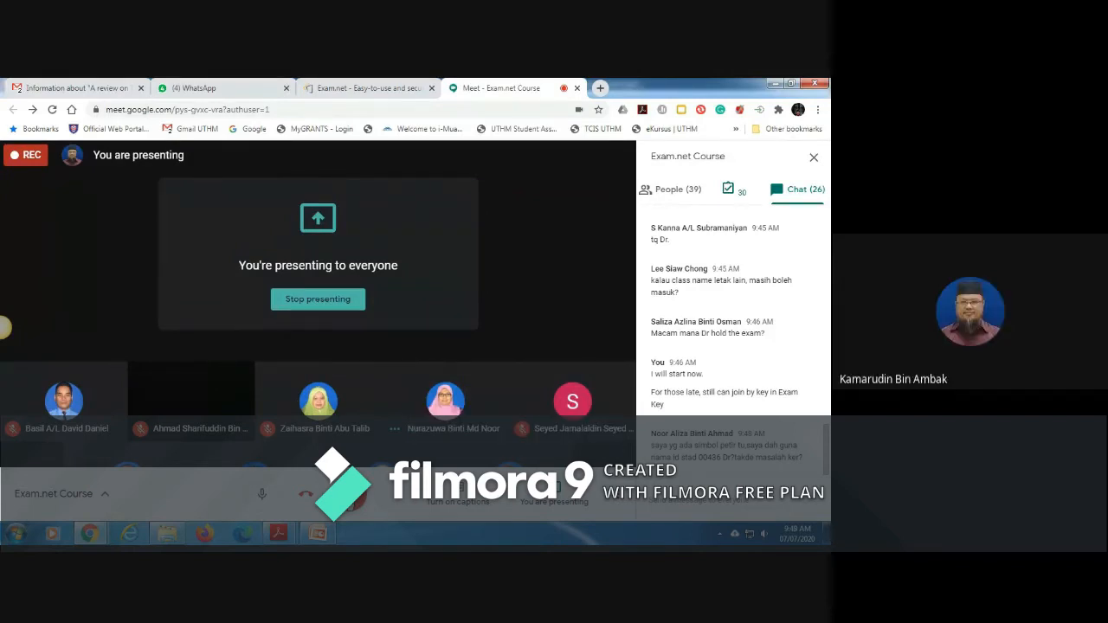
{"action": "left_click", "coordinate": [375, 88]}
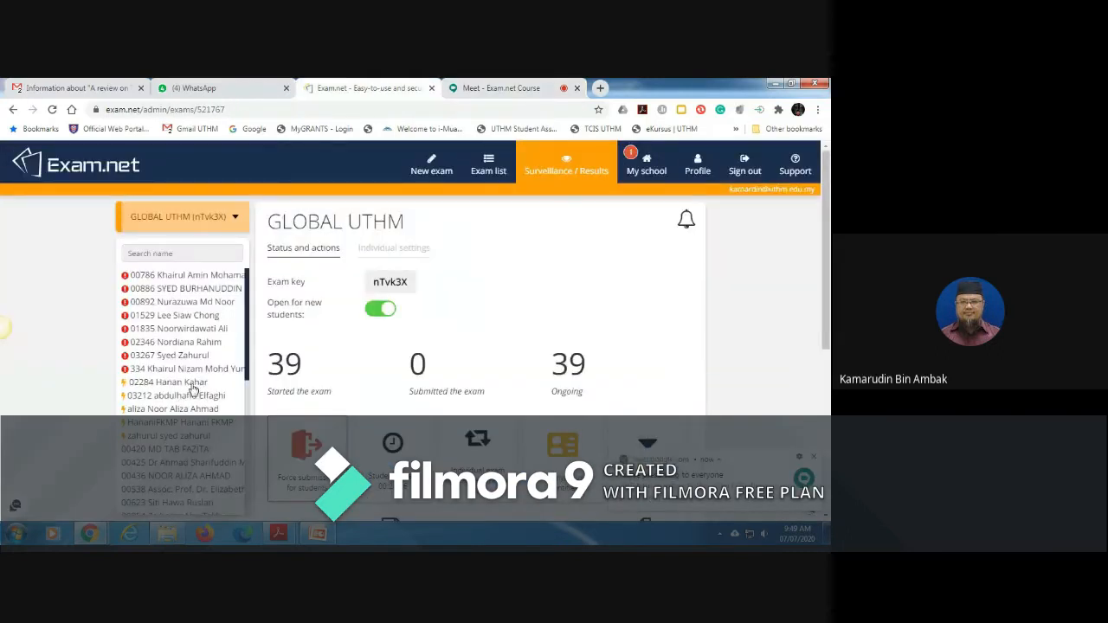
{"action": "left_click", "coordinate": [188, 409]}
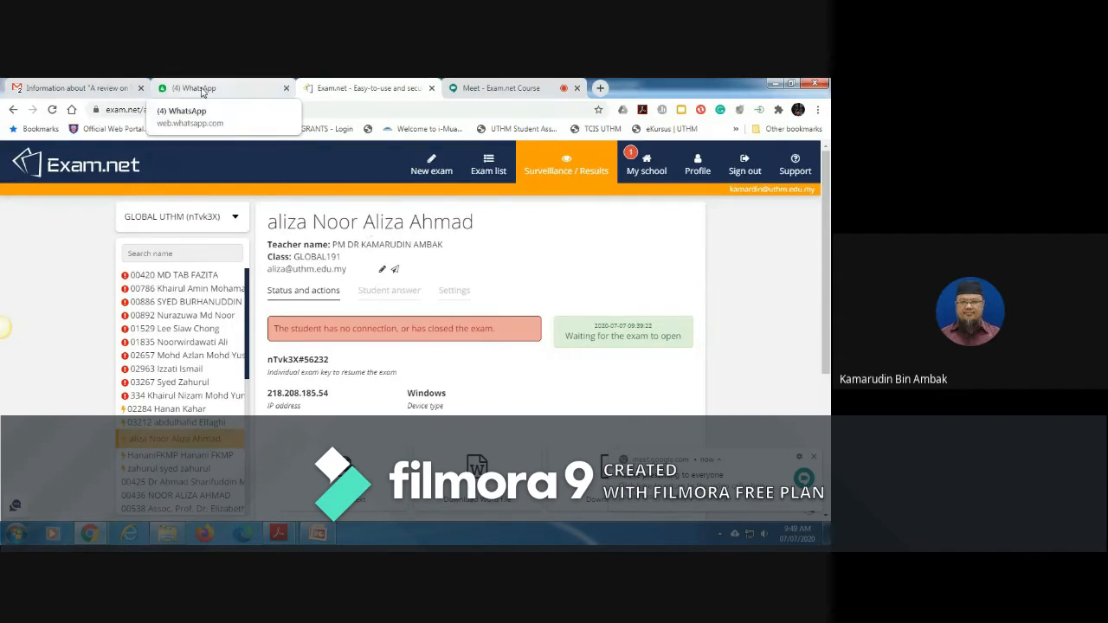
Step: Switch to WhatsApp, start attaching a document to the Exam.Net Course group, and browse to Google Drive > UTHM Storage > Kursus PnP > Exam.net
{"action": "left_click", "coordinate": [202, 88]}
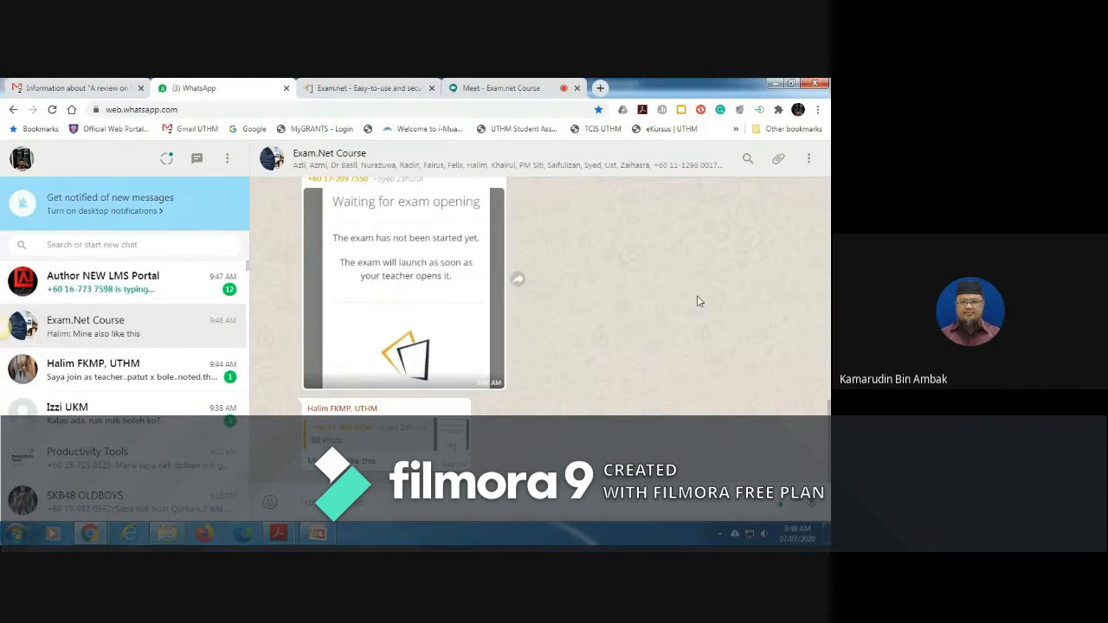
{"action": "left_click", "coordinate": [776, 164]}
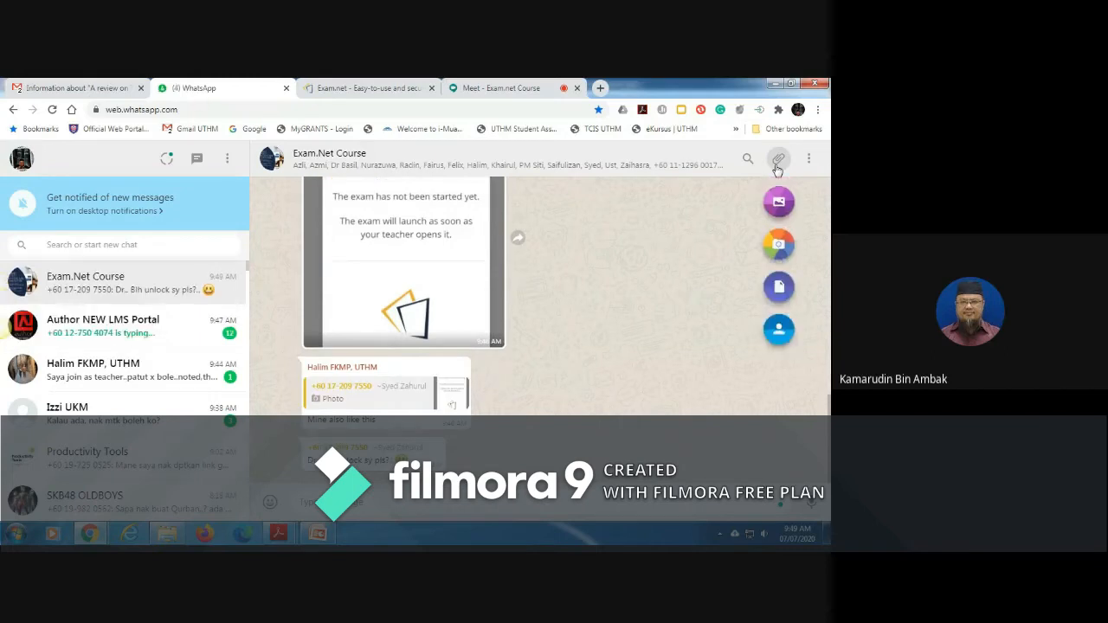
{"action": "left_click", "coordinate": [778, 290]}
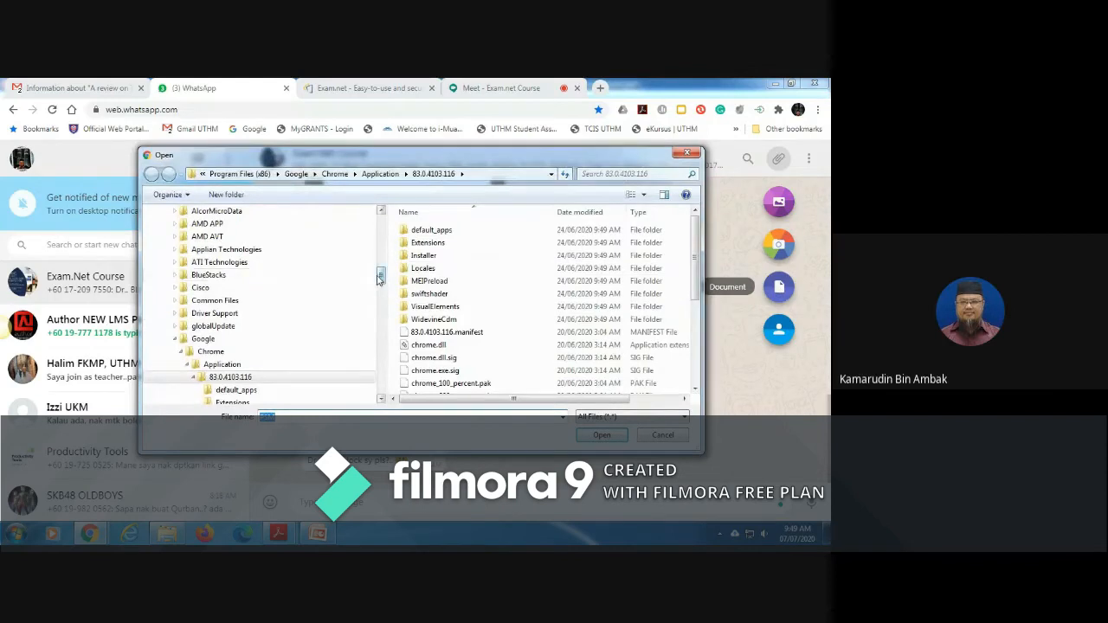
{"action": "left_click_drag", "start_coordinate": [379, 275], "coordinate": [379, 227]}
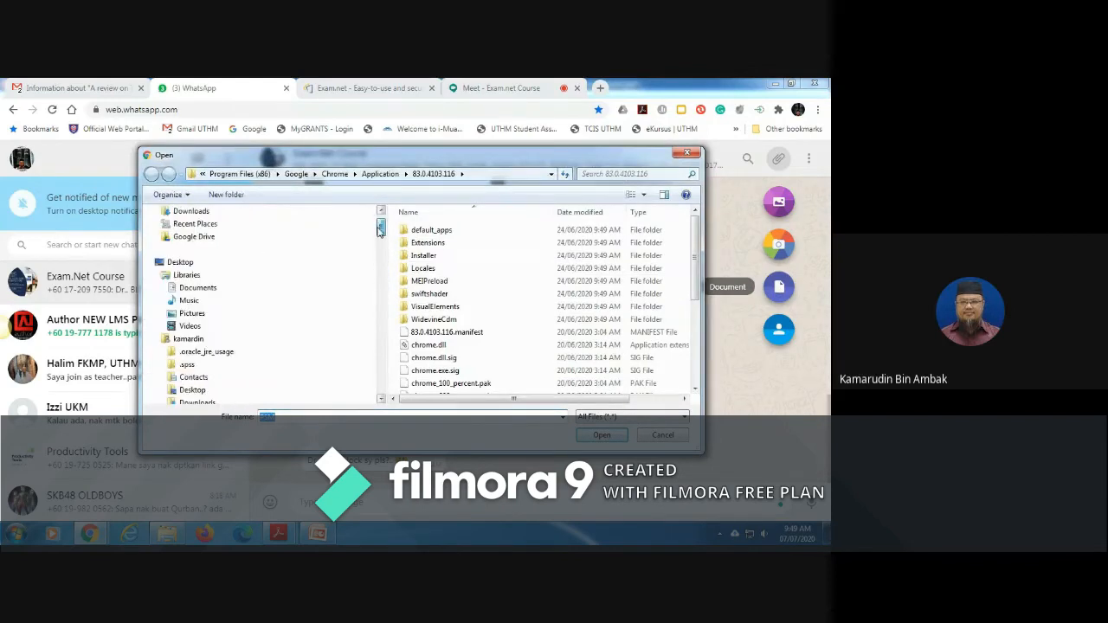
{"action": "left_click", "coordinate": [201, 237]}
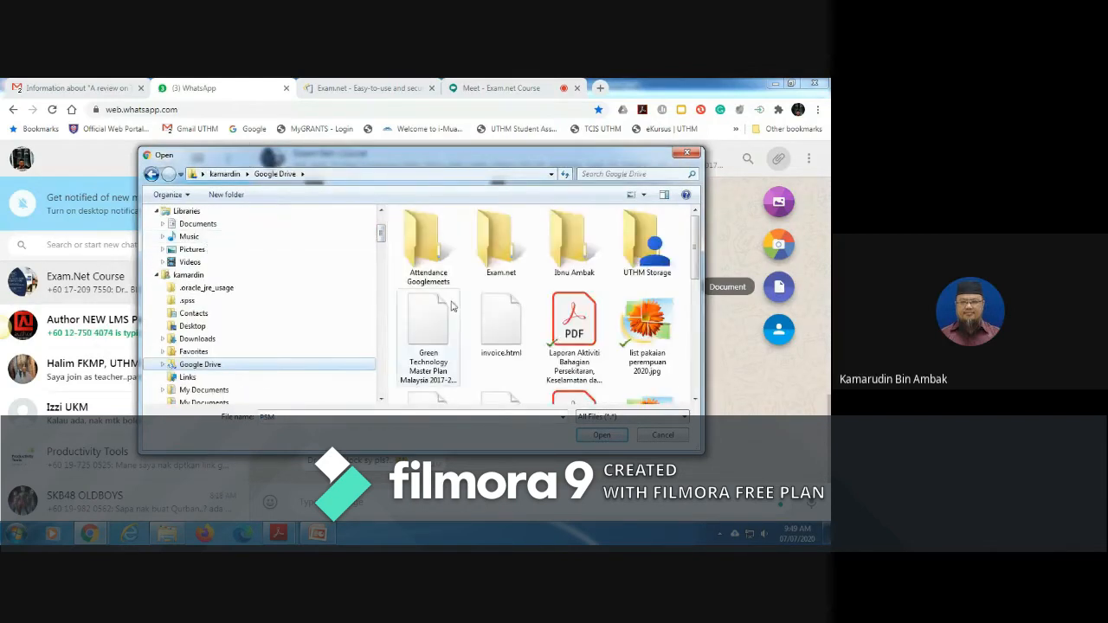
{"action": "double_click", "coordinate": [646, 244]}
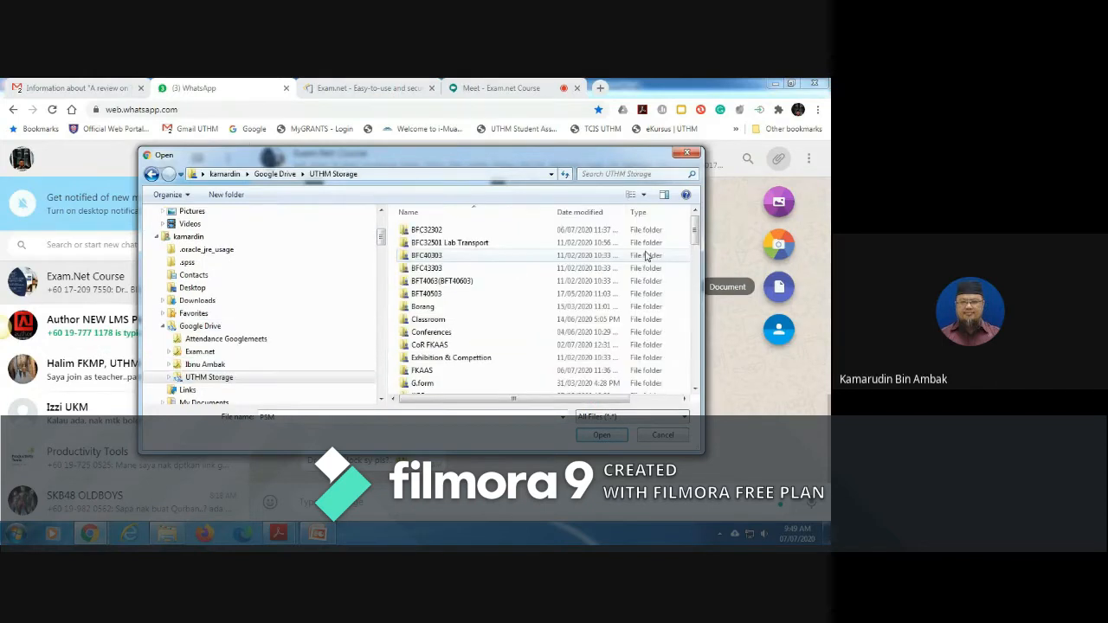
{"action": "scroll", "coordinate": [698, 260], "scroll_direction": "down", "scroll_amount": 4}
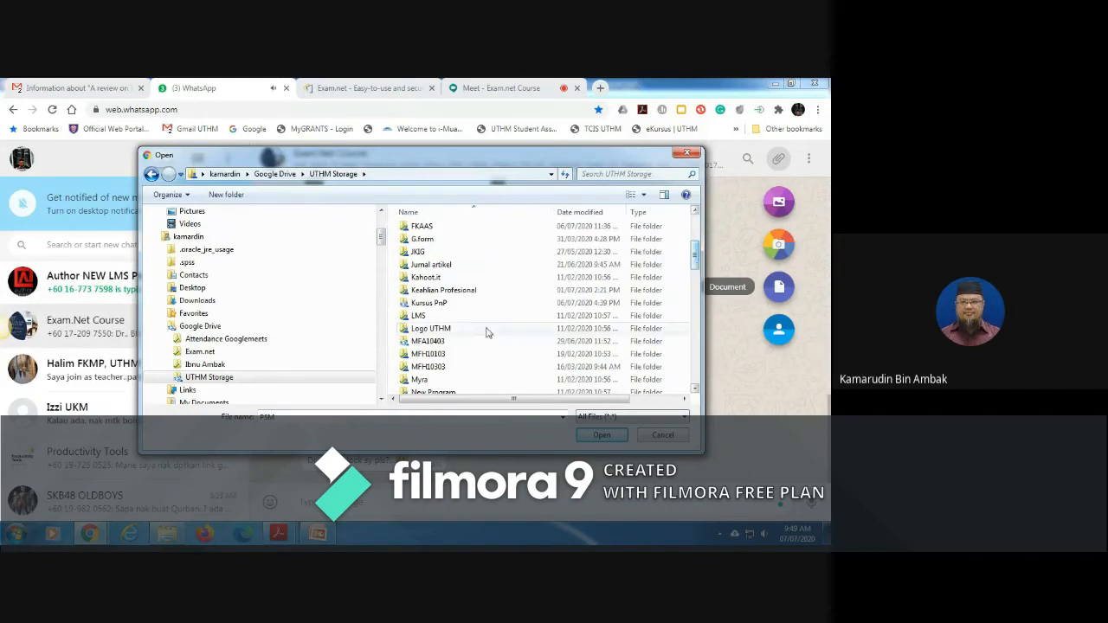
{"action": "double_click", "coordinate": [465, 304]}
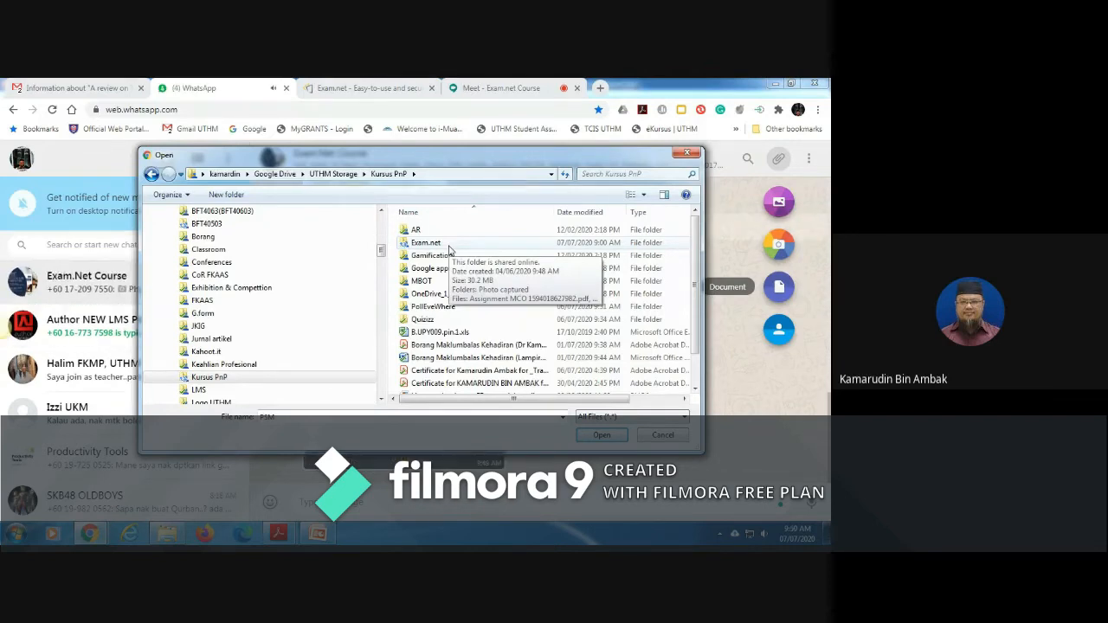
{"action": "double_click", "coordinate": [448, 249]}
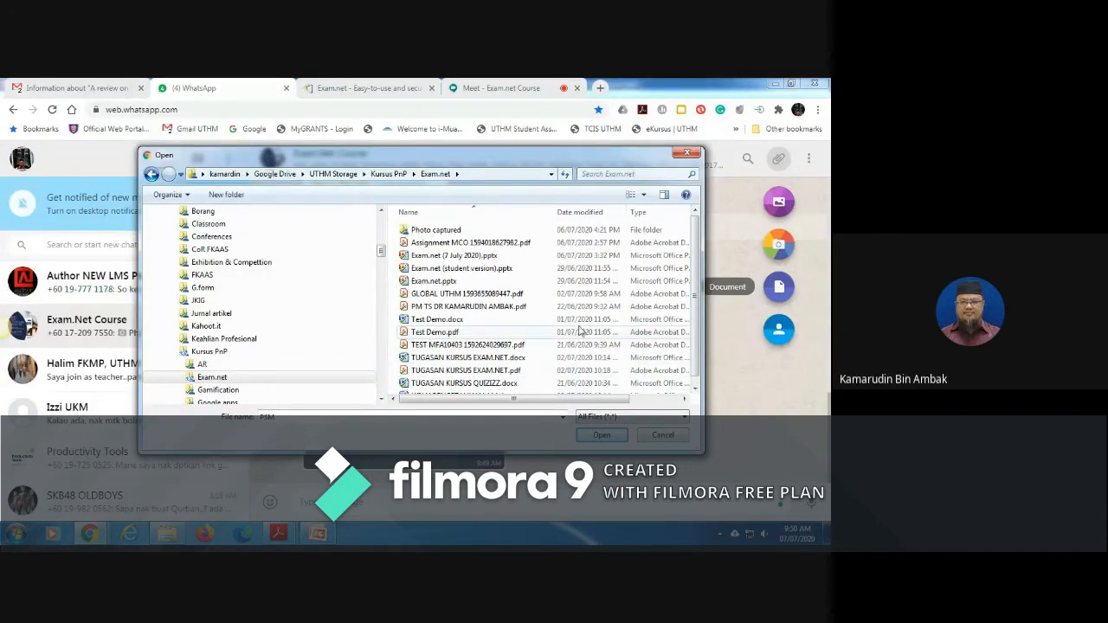
Step: Switch to Windows Explorer, inspect the GLOBAL UTHM PDF and close it, and select UJIAN PENGETAHUAN AM.docx in the Exam.net folder
{"action": "left_click", "coordinate": [172, 535]}
{"action": "left_click", "coordinate": [308, 235]}
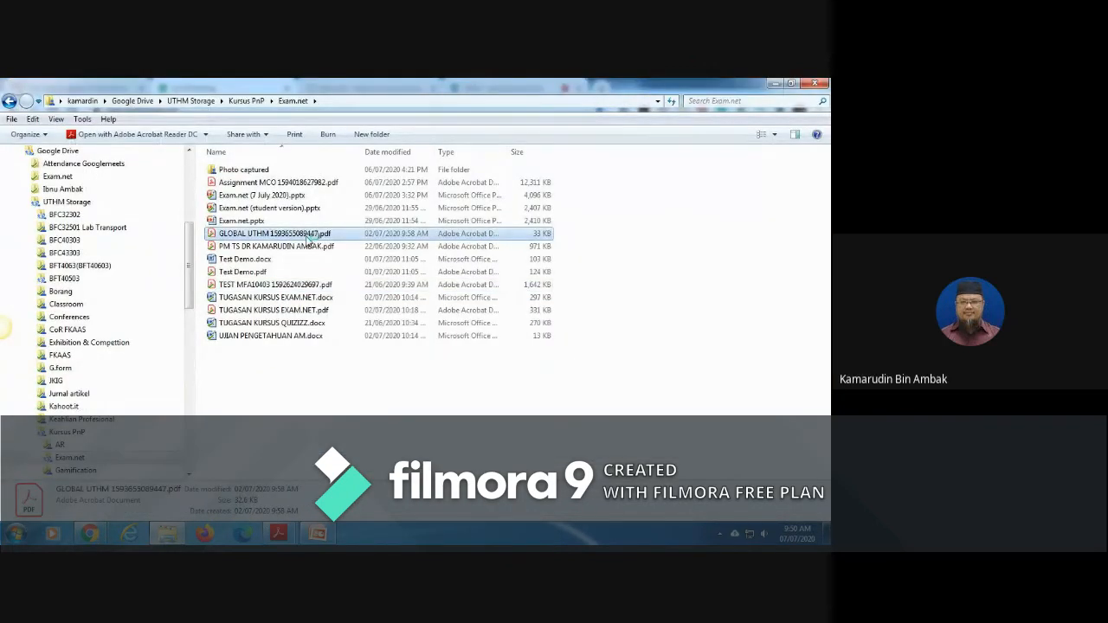
{"action": "double_click", "coordinate": [308, 234]}
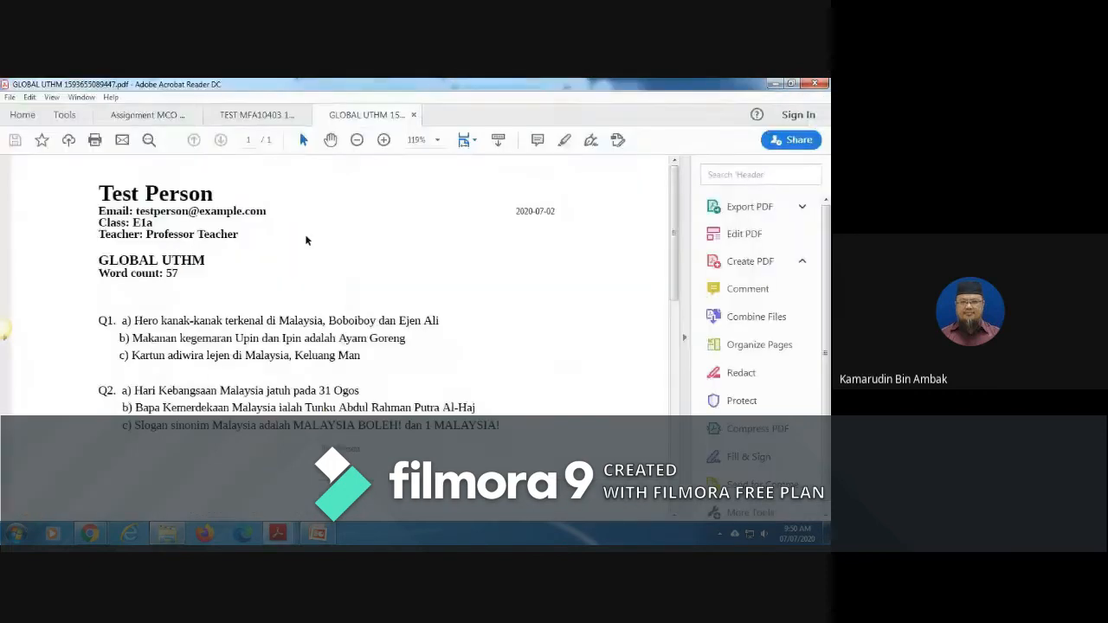
{"action": "left_click", "coordinate": [412, 115]}
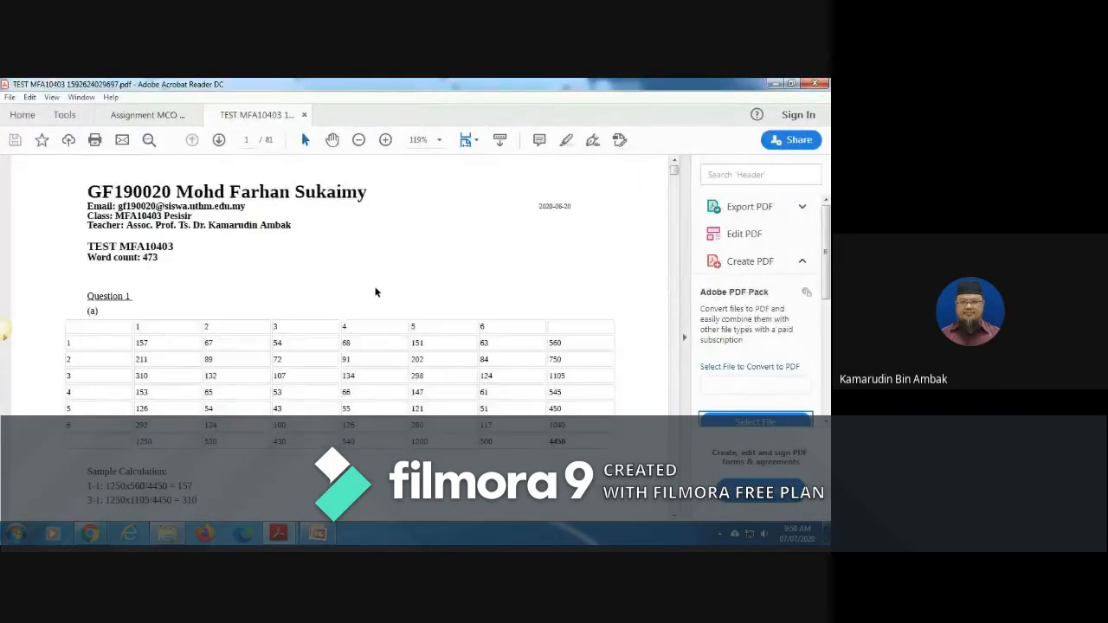
{"action": "left_click", "coordinate": [168, 534]}
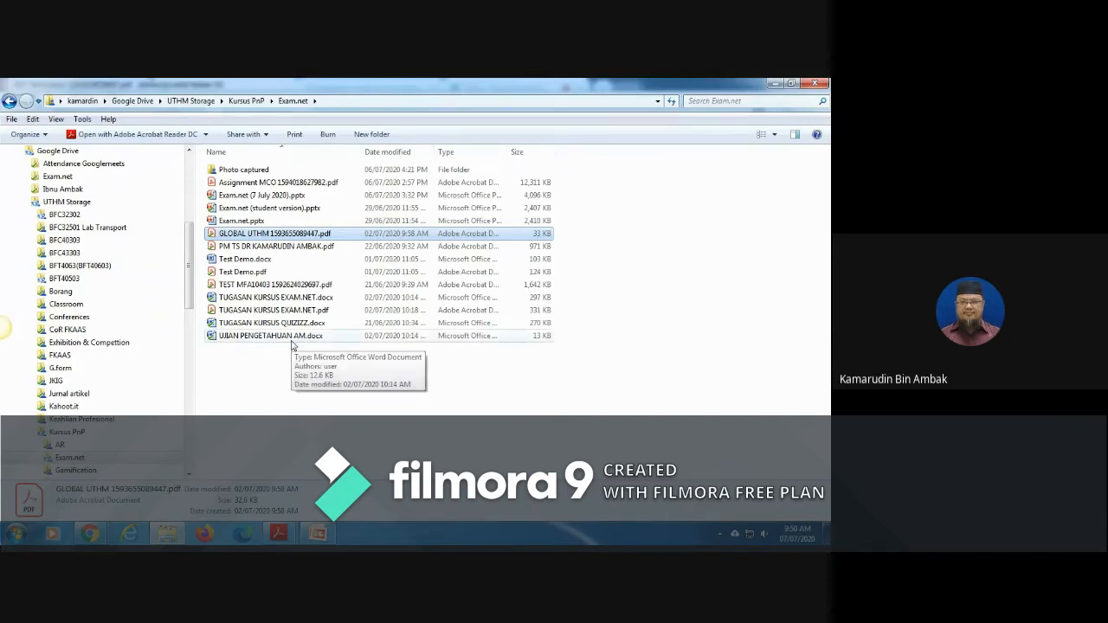
{"action": "left_click", "coordinate": [291, 337]}
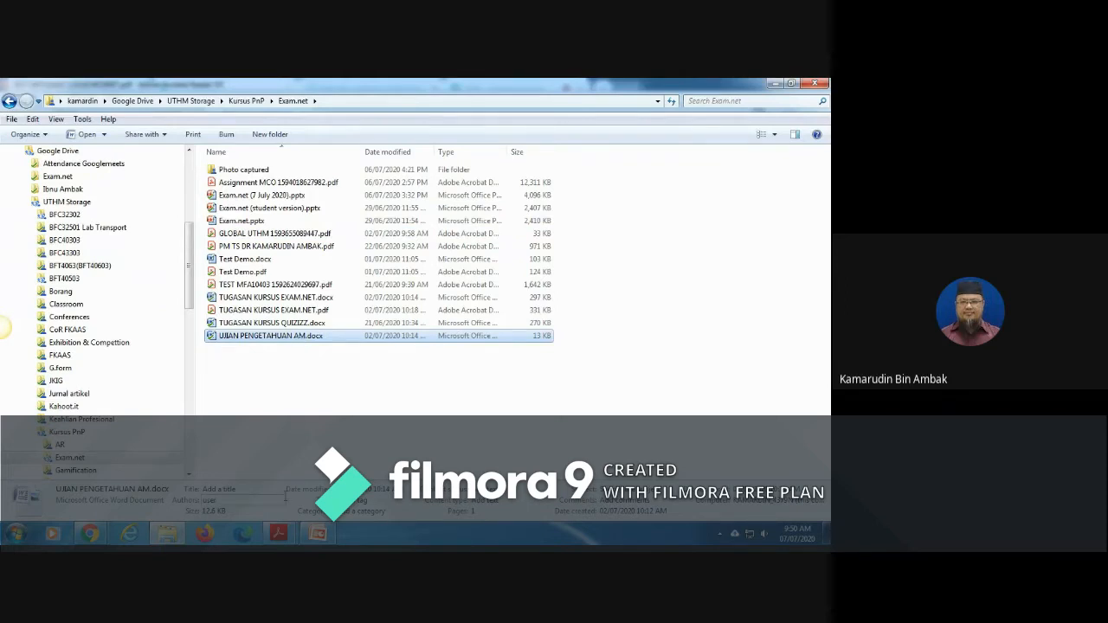
{"action": "mouse_move", "coordinate": [90, 533]}
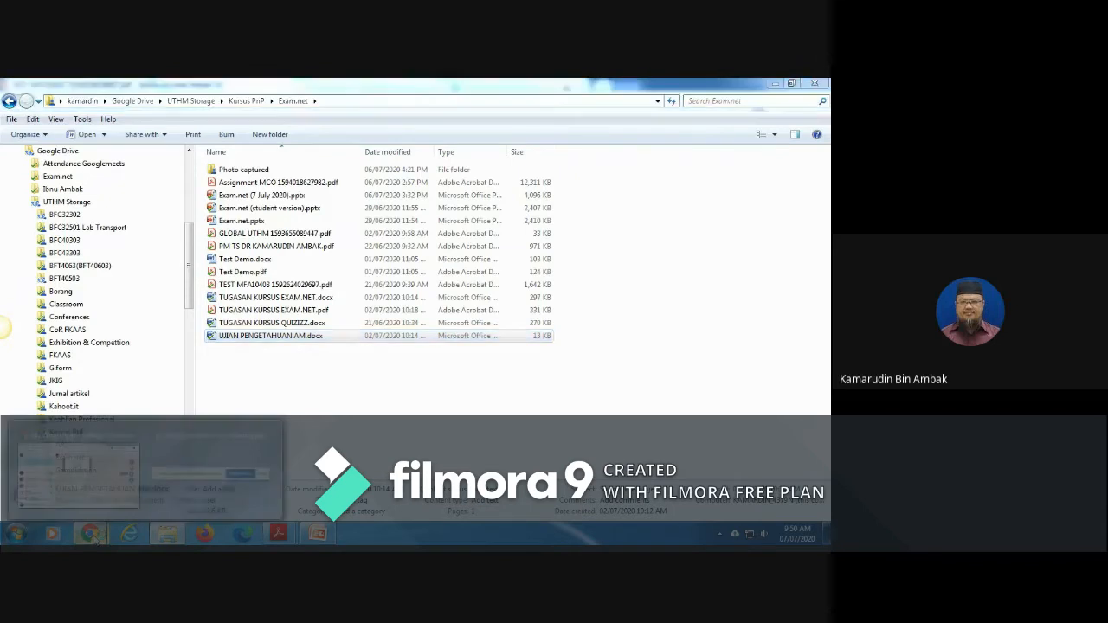
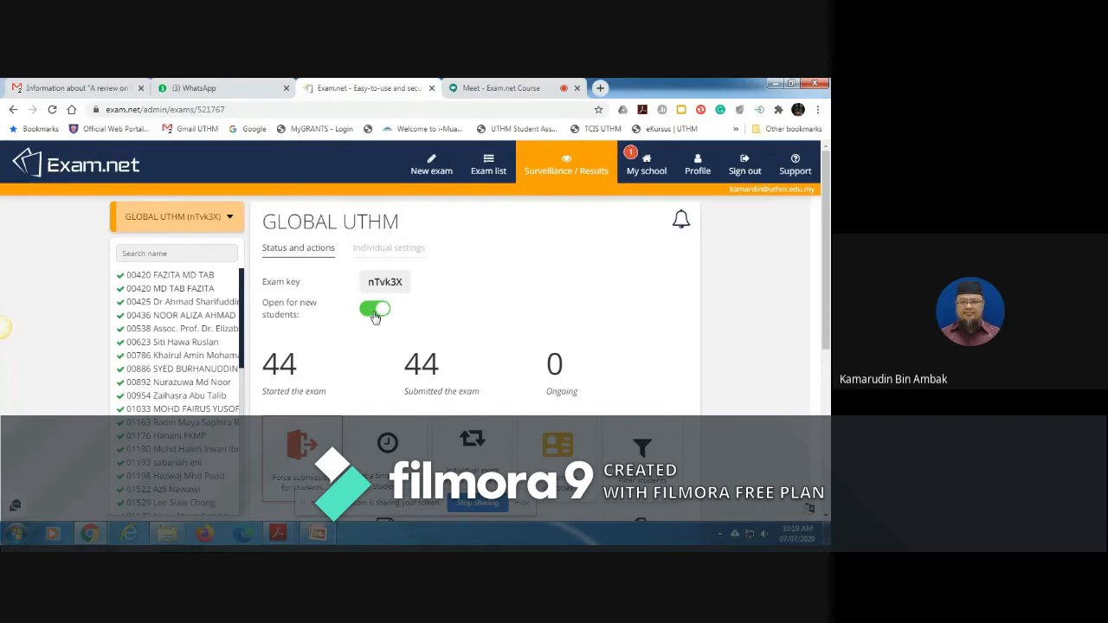
Step: Close the GLOBAL UTHM exam to new students, and check the Google Meet chat before returning to the exam
{"action": "left_click", "coordinate": [375, 313]}
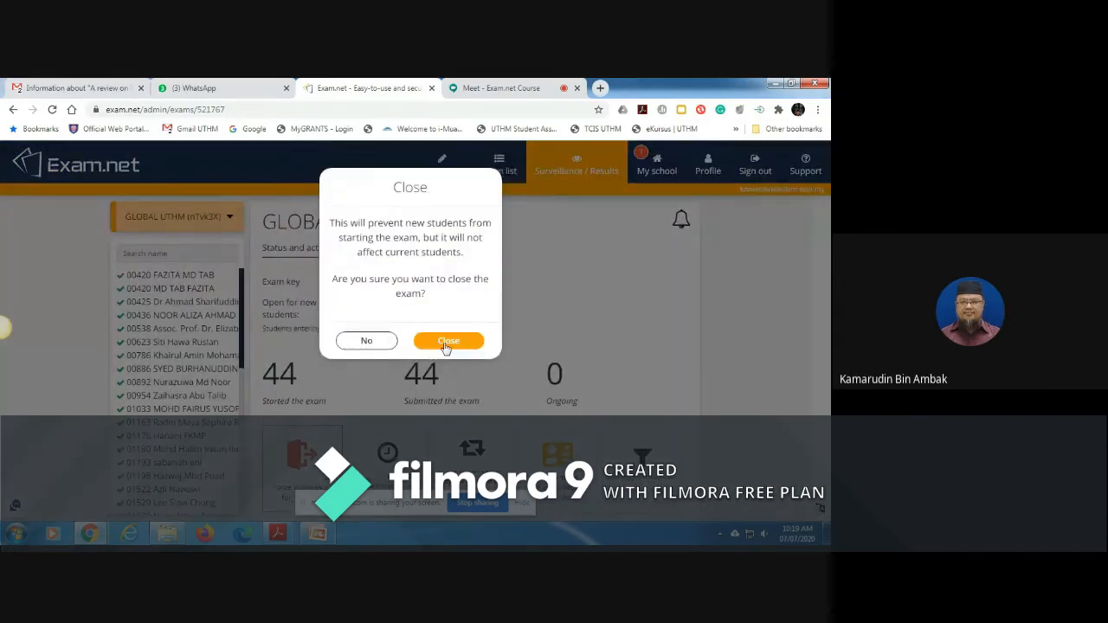
{"action": "left_click", "coordinate": [446, 343]}
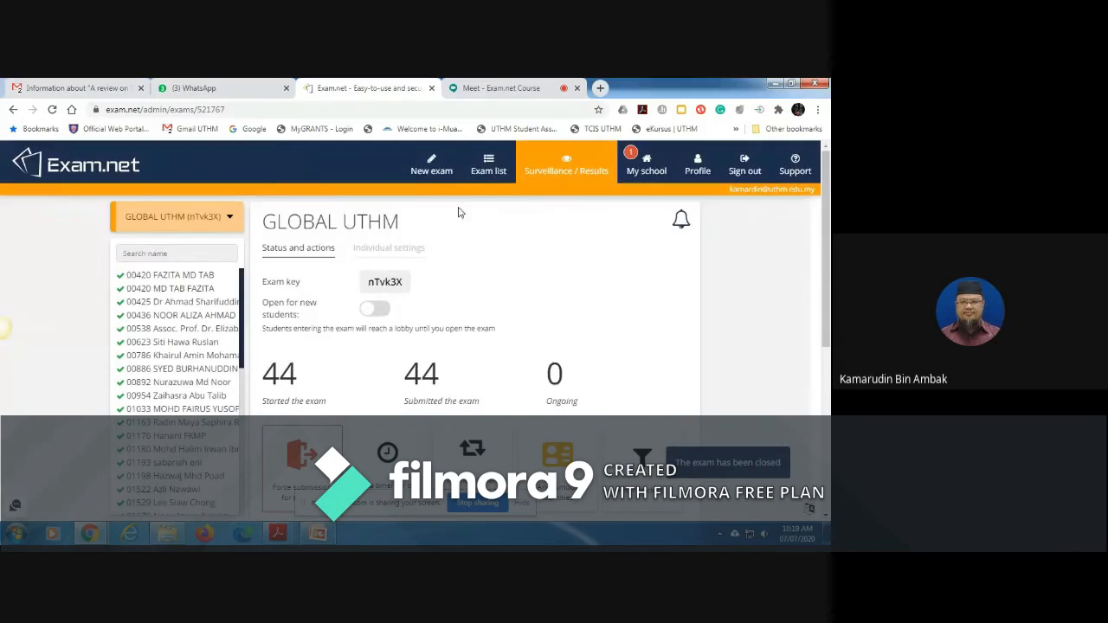
{"action": "left_click", "coordinate": [497, 89]}
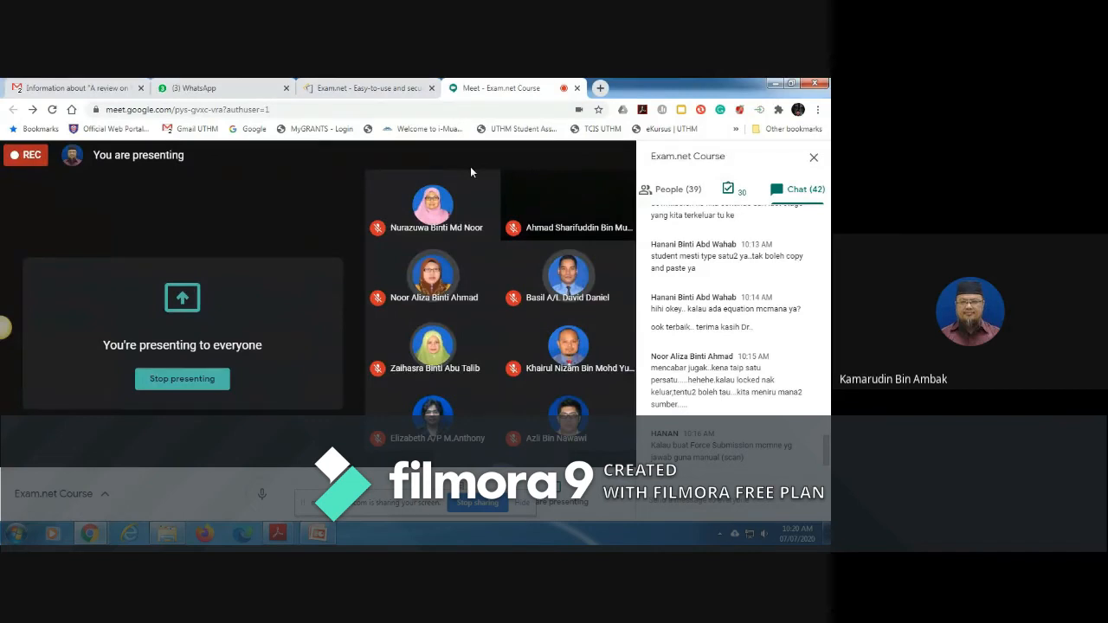
{"action": "left_click", "coordinate": [388, 90]}
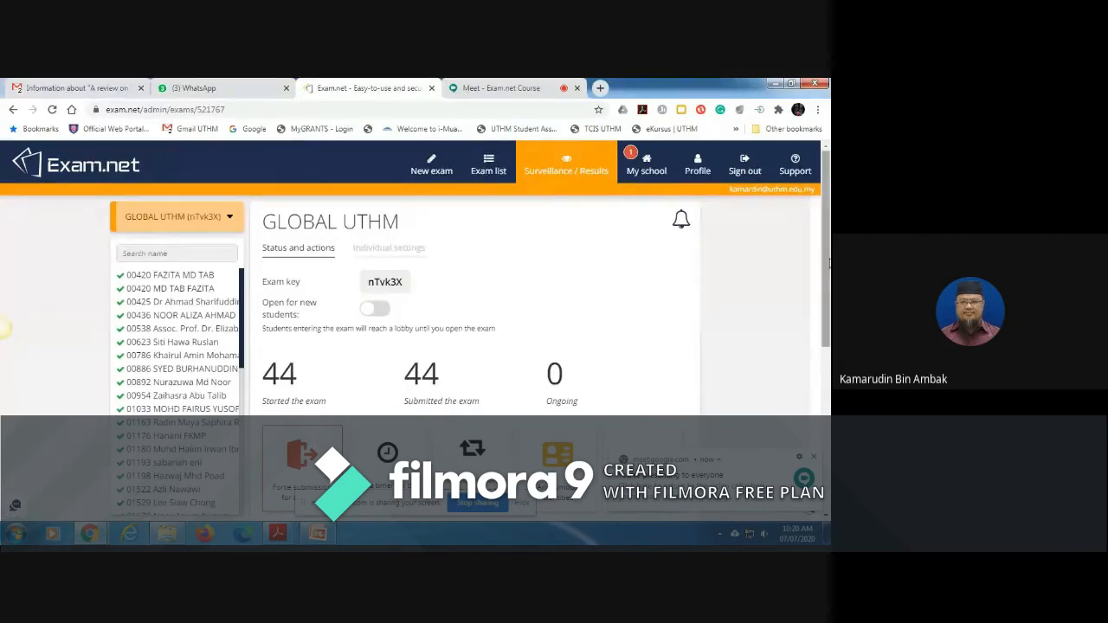
Step: Download the GLOBAL UTHM student submissions as a PDF and open the downloaded file
{"action": "left_click_drag", "start_coordinate": [828, 264], "coordinate": [828, 376]}
{"action": "left_click", "coordinate": [814, 457]}
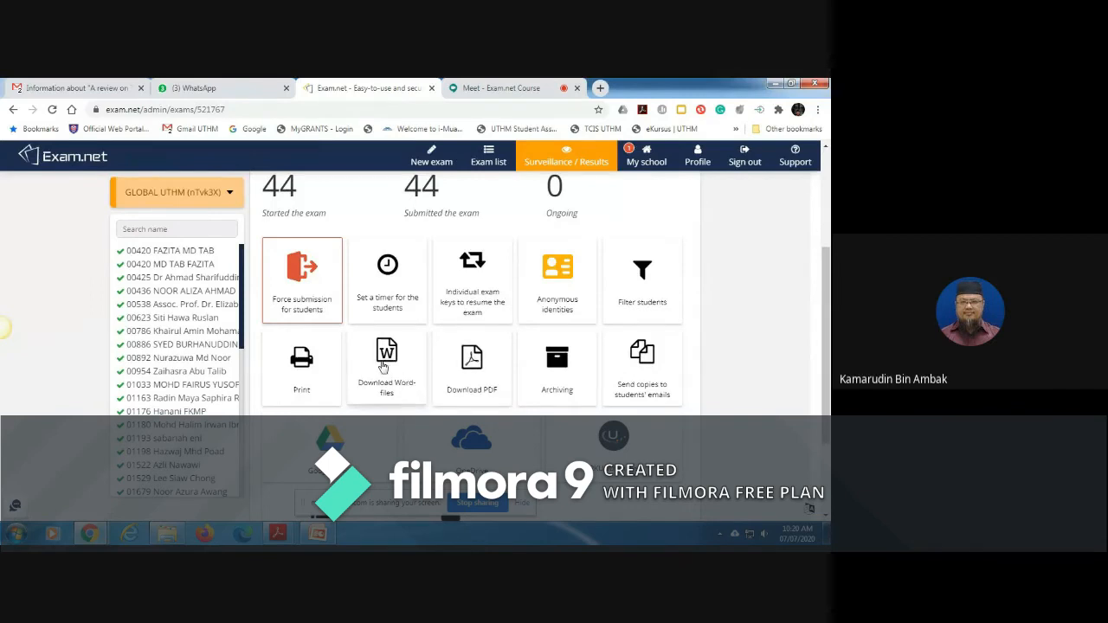
{"action": "left_click", "coordinate": [475, 370]}
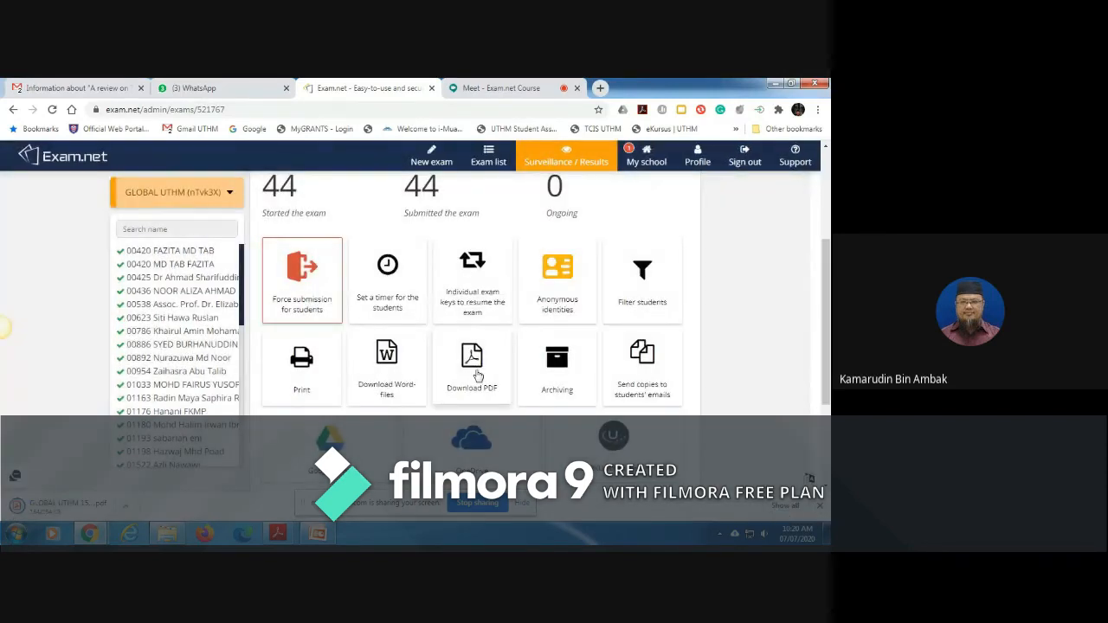
{"action": "left_click", "coordinate": [126, 511]}
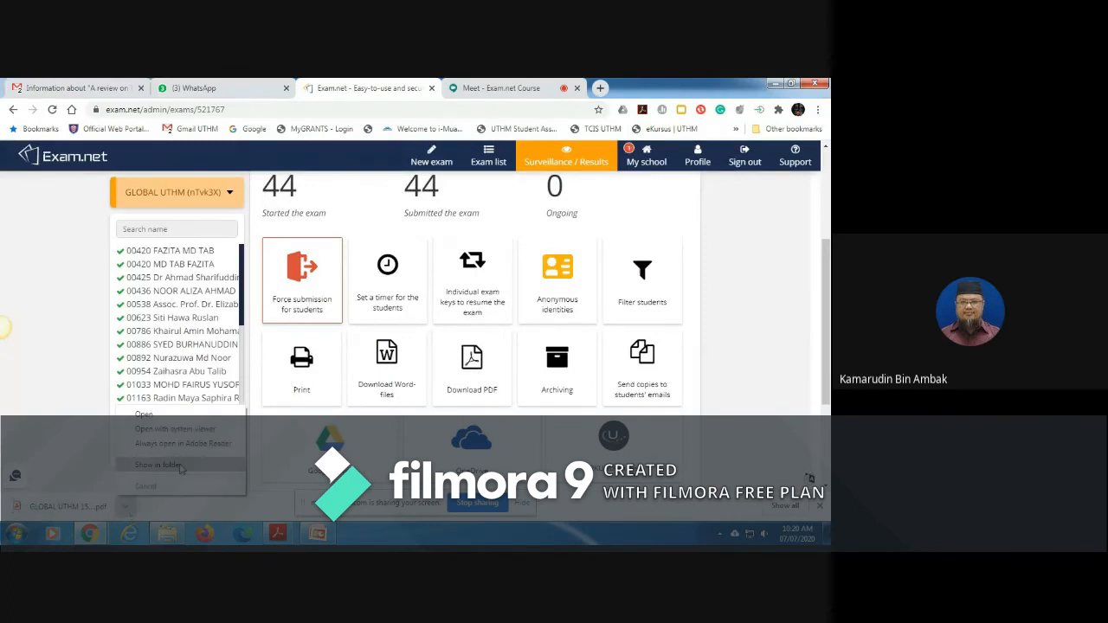
{"action": "left_click", "coordinate": [63, 516]}
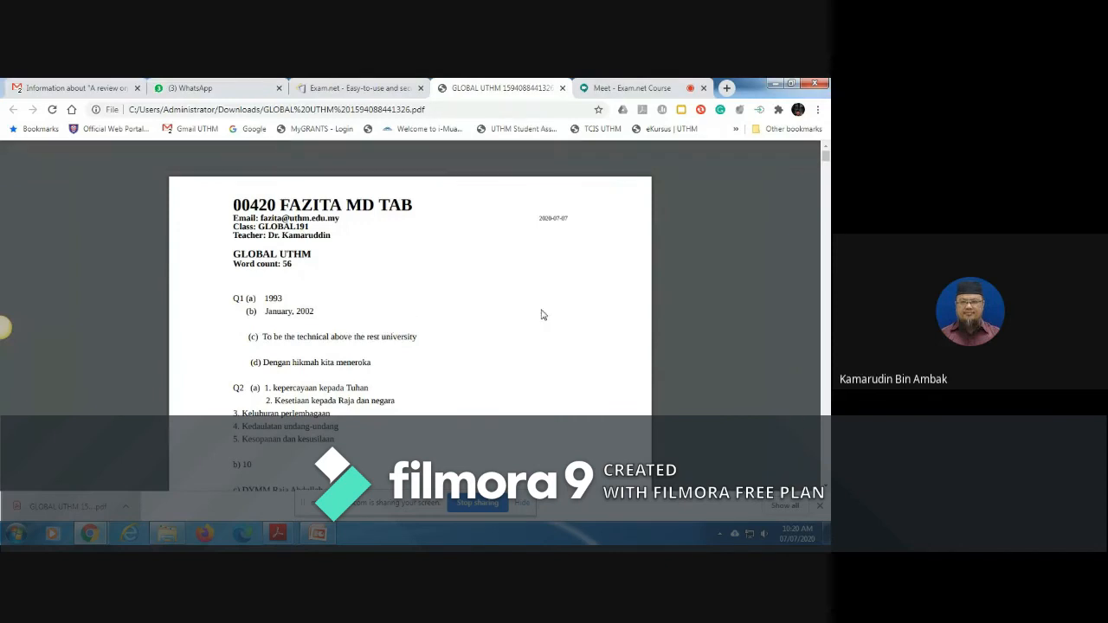
Step: Examine the student answers in the downloaded PDF, close it, and dismiss the Save to Google Drive dialog without uploading
{"action": "left_click_drag", "start_coordinate": [825, 156], "coordinate": [753, 227]}
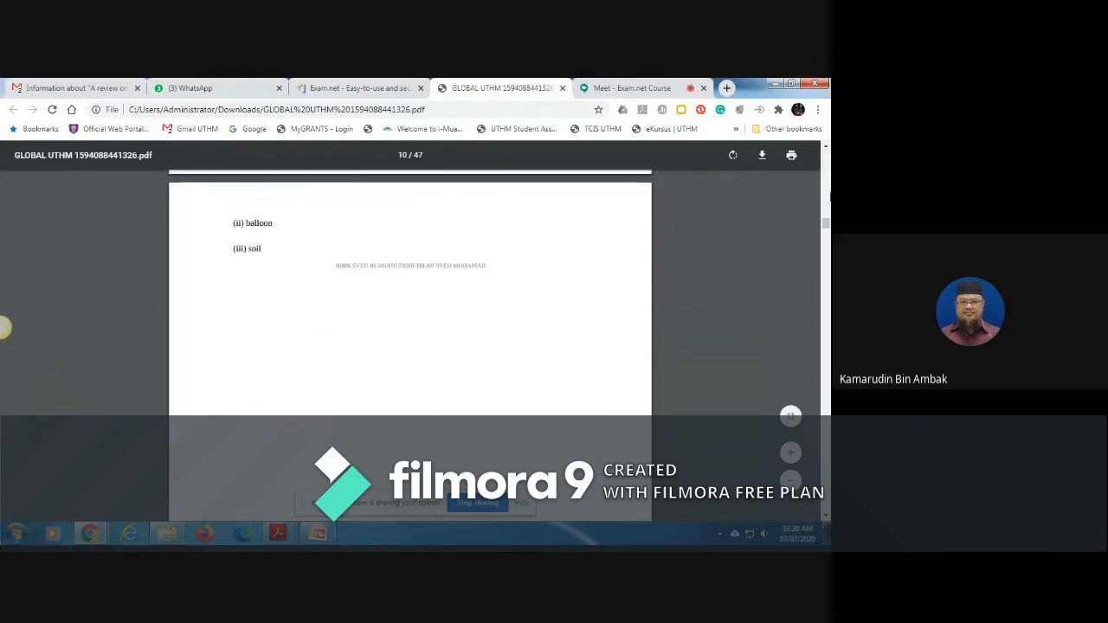
{"action": "left_click_drag", "start_coordinate": [826, 225], "coordinate": [826, 157]}
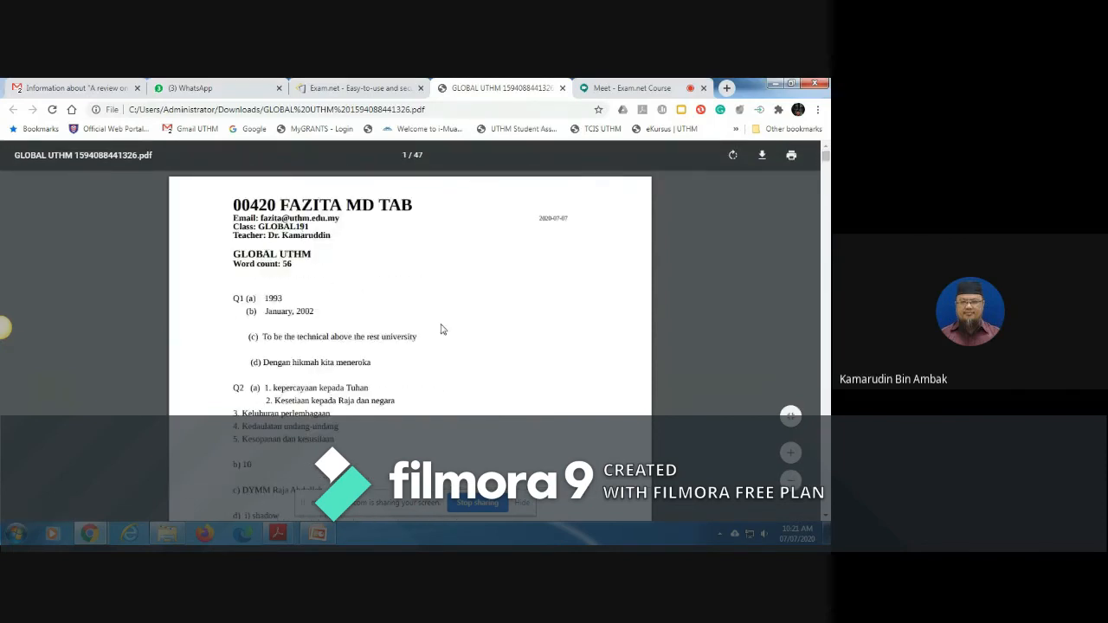
{"action": "scroll", "coordinate": [545, 378], "scroll_direction": "down", "scroll_amount": 5}
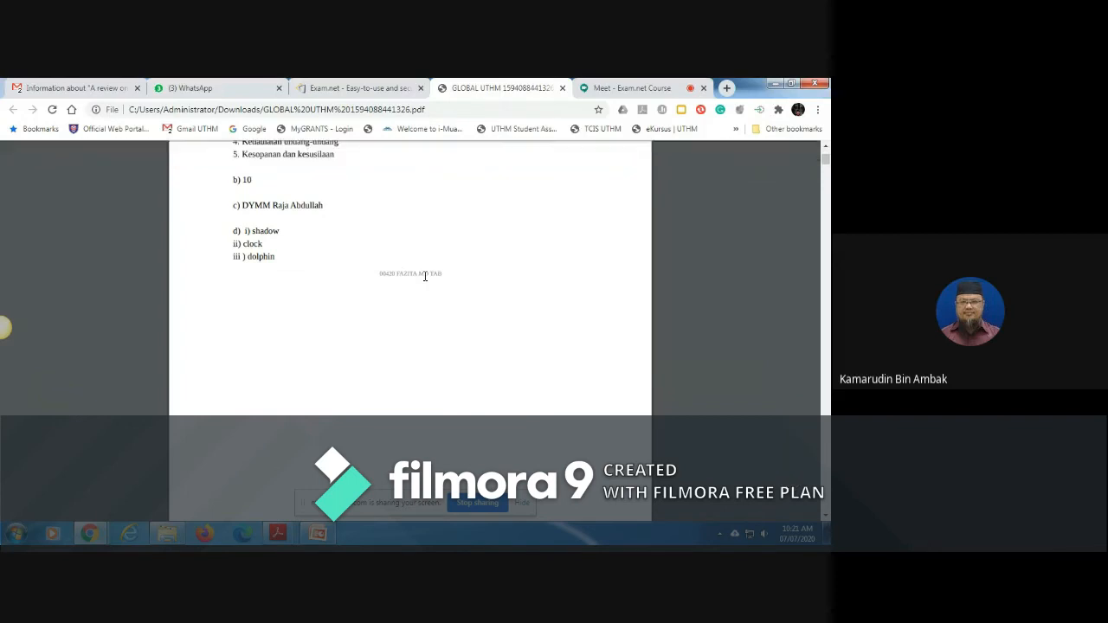
{"action": "left_click", "coordinate": [561, 88]}
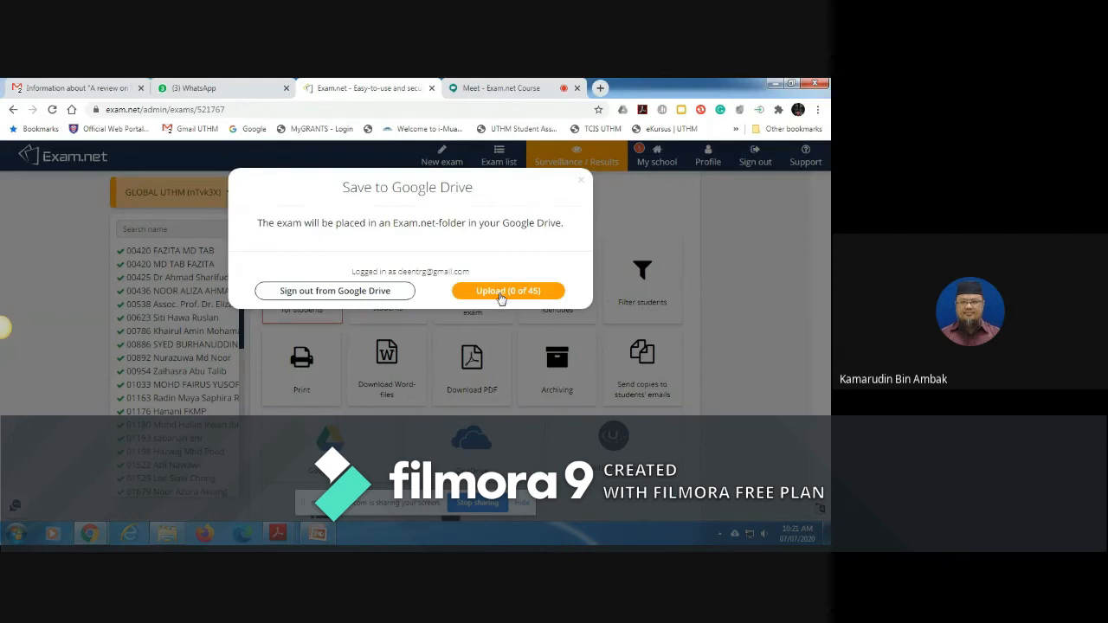
{"action": "left_click", "coordinate": [584, 183]}
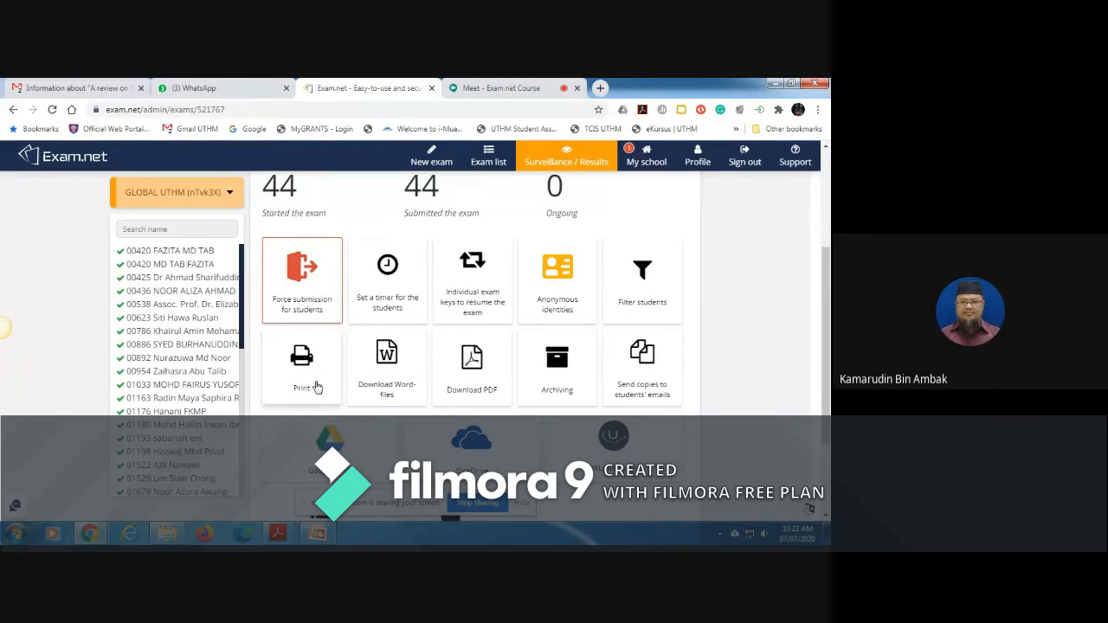
Step: Open the second student's entry in the GLOBAL UTHM list and examine the exam status, lost-focus log and export options
{"action": "left_click", "coordinate": [190, 266]}
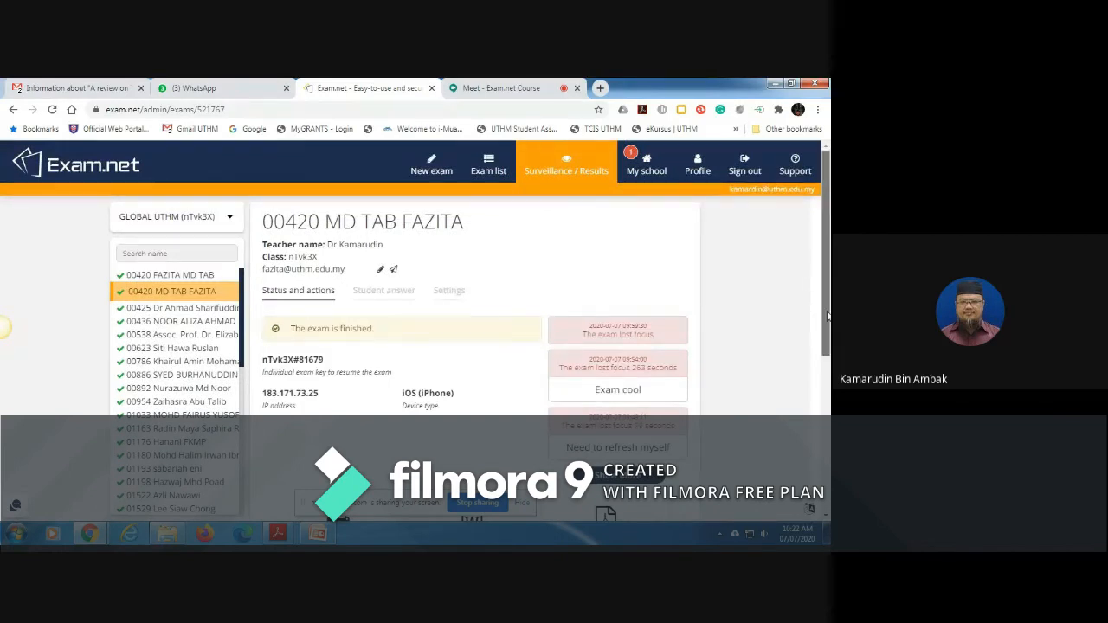
{"action": "scroll", "coordinate": [827, 320], "scroll_direction": "down", "scroll_amount": 3}
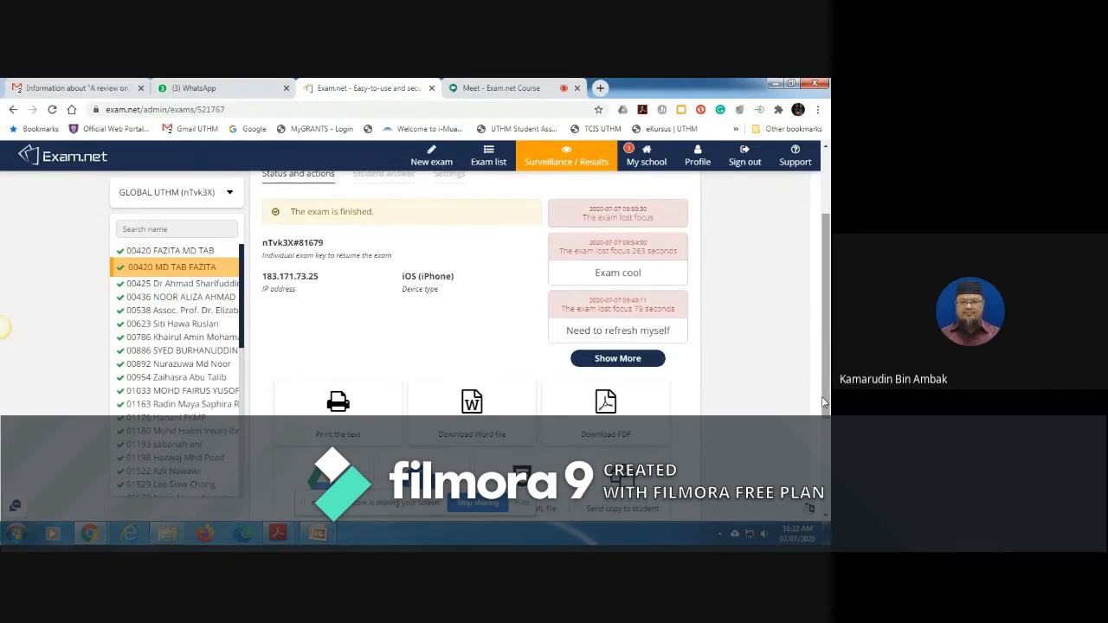
{"action": "scroll", "coordinate": [826, 364], "scroll_direction": "up", "scroll_amount": 1}
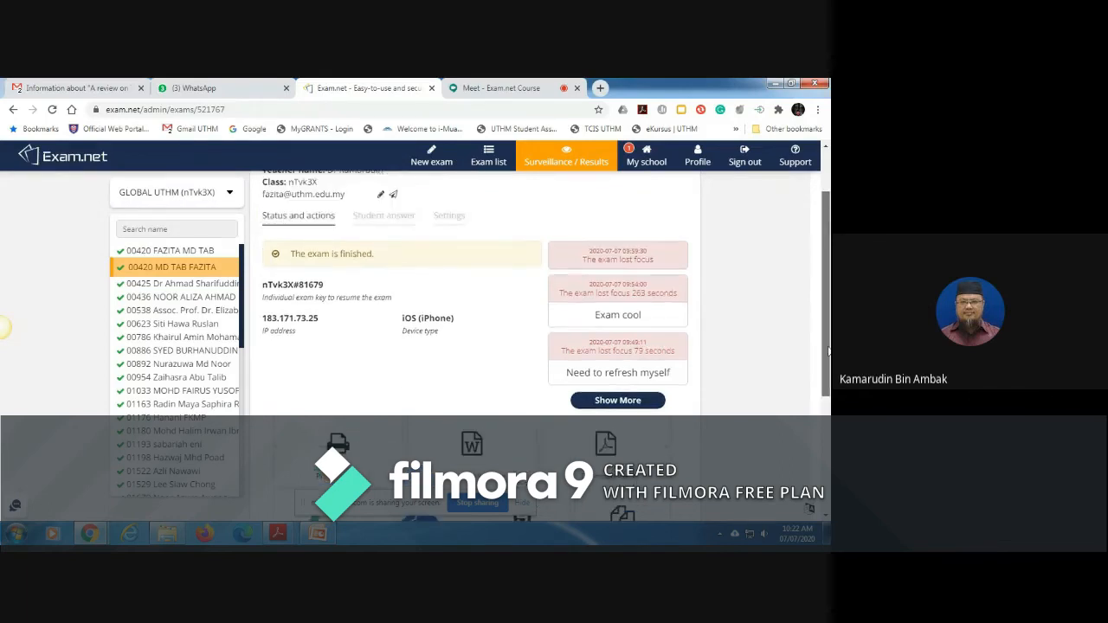
{"action": "scroll", "coordinate": [828, 350], "scroll_direction": "up", "scroll_amount": 2}
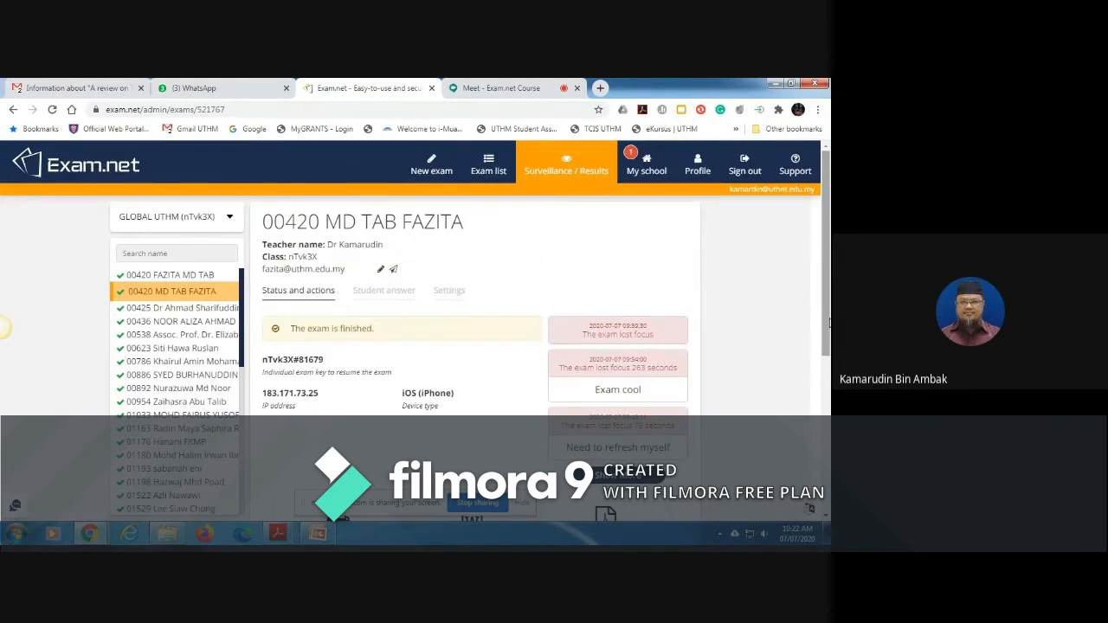
Step: Start a new exam from the exam list and name it BFC32302 TEST 1
{"action": "left_click", "coordinate": [482, 172]}
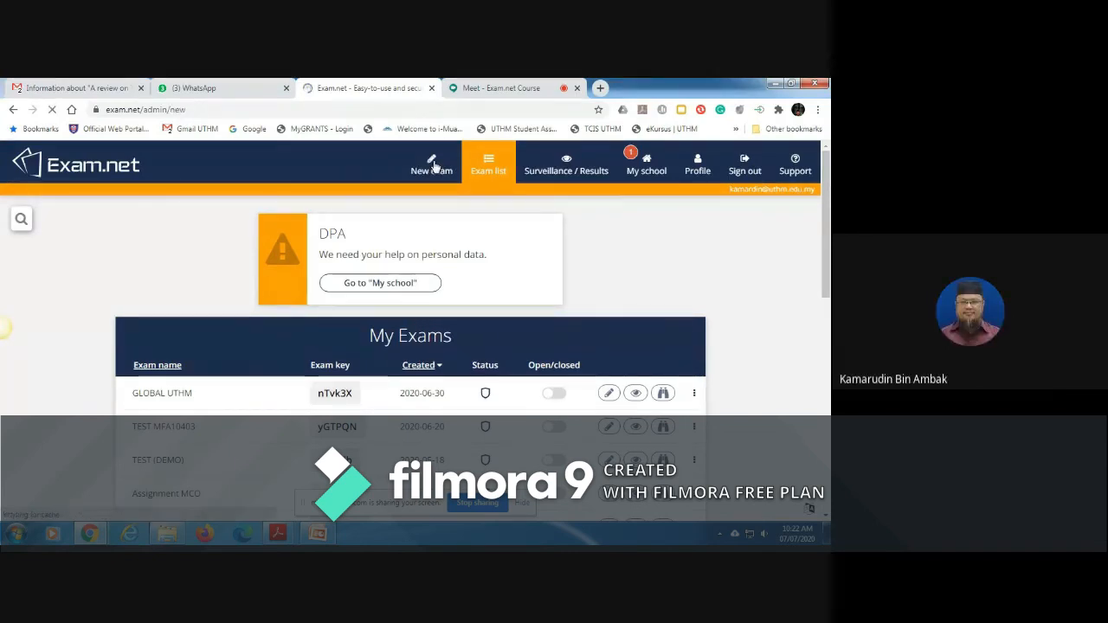
{"action": "left_click", "coordinate": [435, 167]}
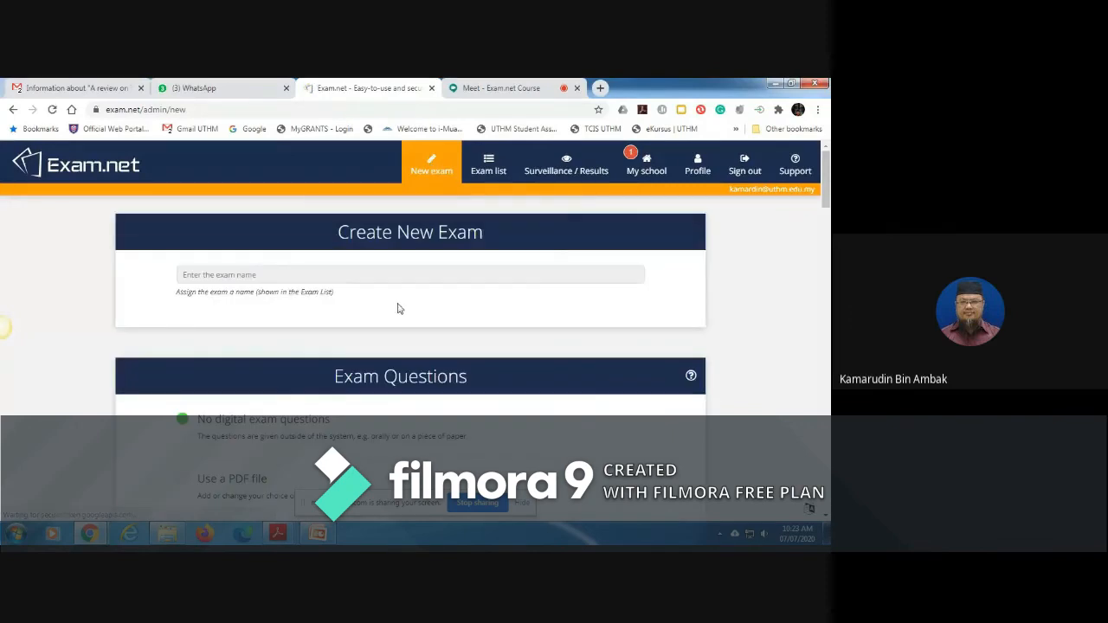
{"action": "left_click", "coordinate": [316, 275]}
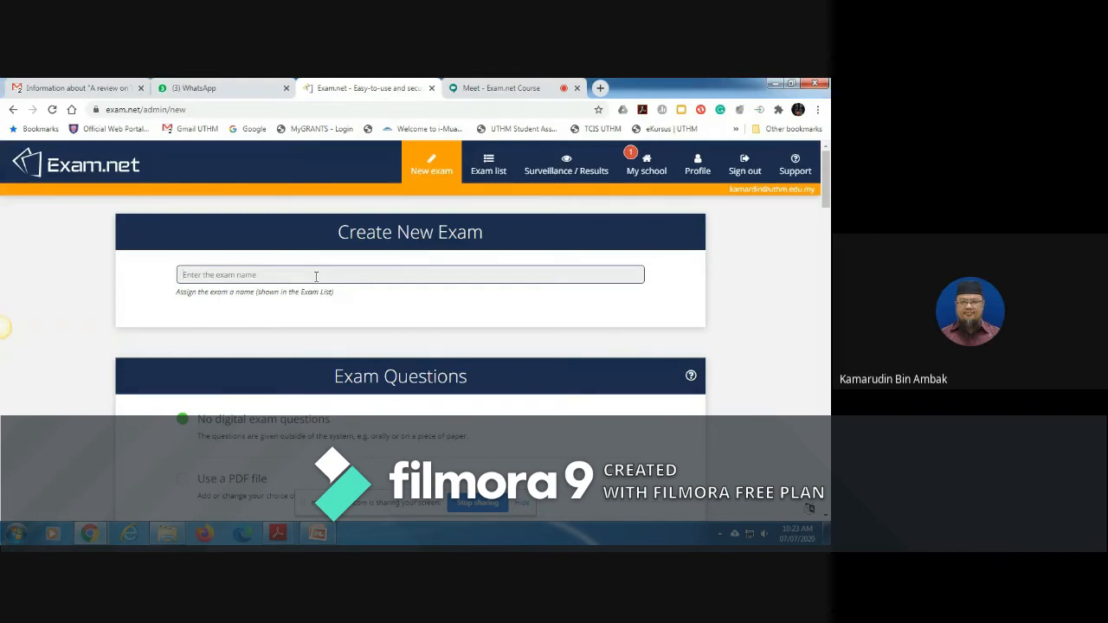
{"action": "type", "text": "b"}
{"action": "key", "text": "BackSpace"}
{"action": "type", "text": "BFC32302"}
{"action": "key", "text": "Caps_Lock"}
{"action": "type", "text": "TEST 1"}
Step: Set the exam questions to use a PDF file and load Test Demo.pdf from the Exam.net folder
{"action": "left_click_drag", "start_coordinate": [827, 185], "coordinate": [827, 213]}
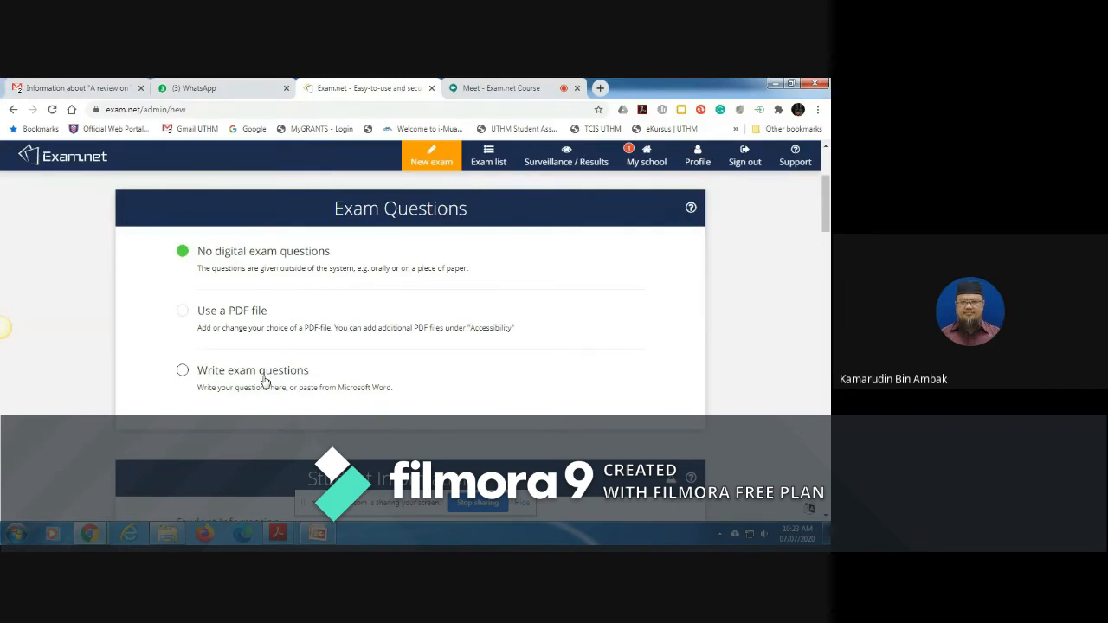
{"action": "left_click", "coordinate": [183, 311]}
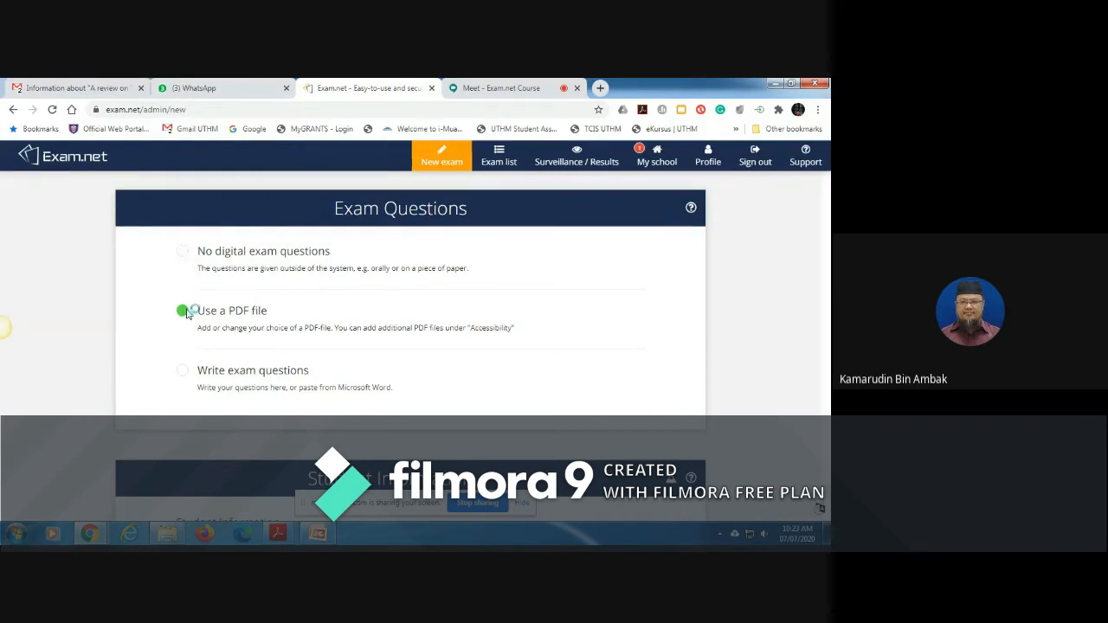
{"action": "left_click", "coordinate": [411, 191]}
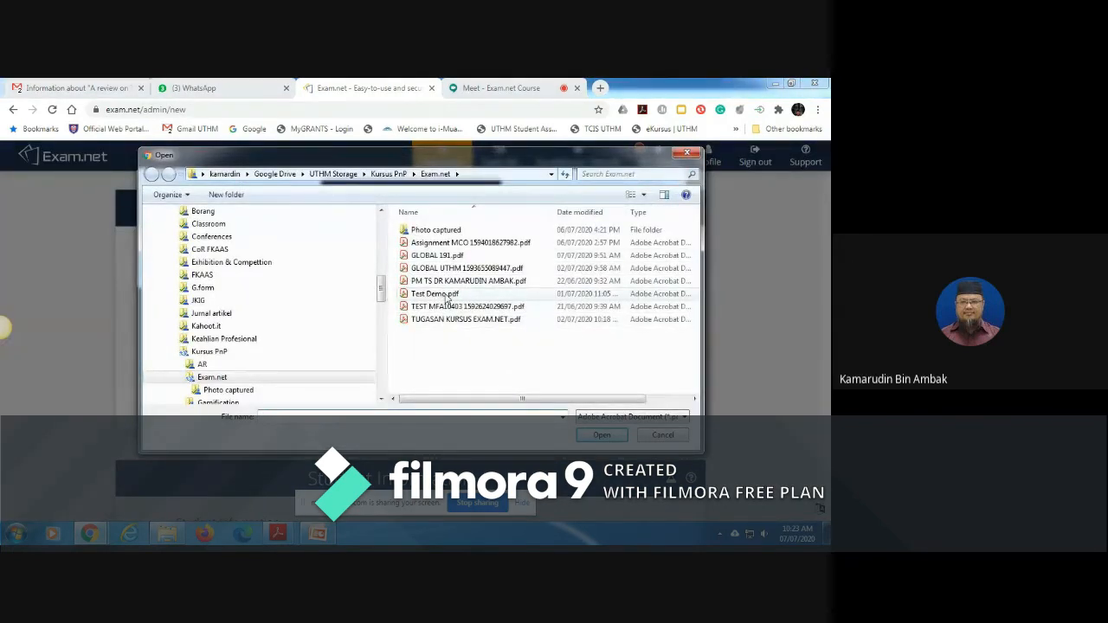
{"action": "left_click", "coordinate": [446, 297]}
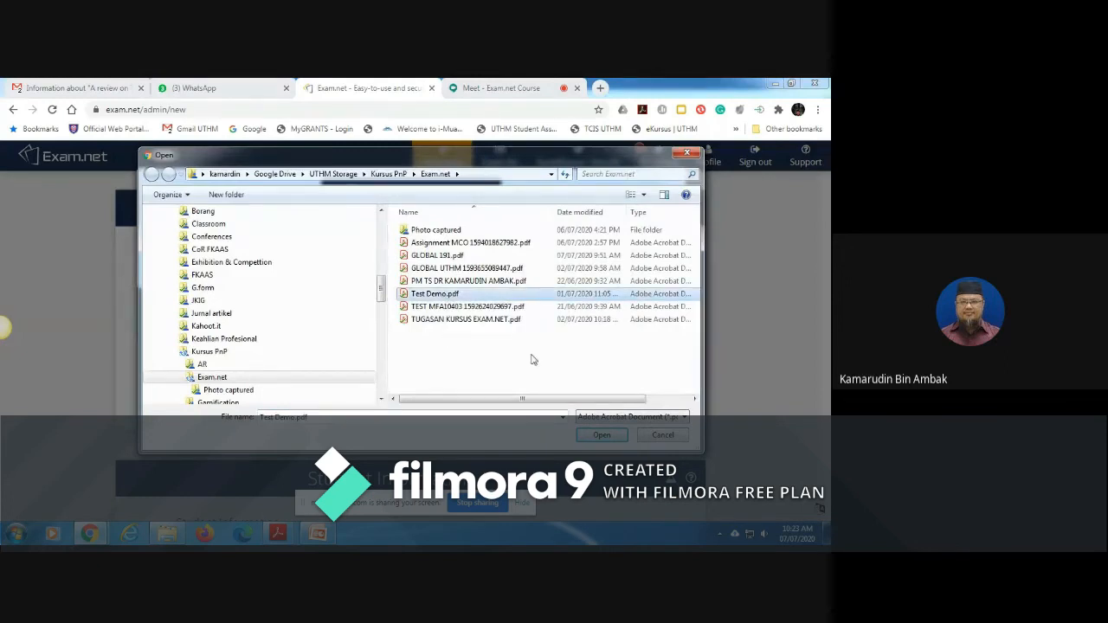
{"action": "left_click", "coordinate": [598, 438]}
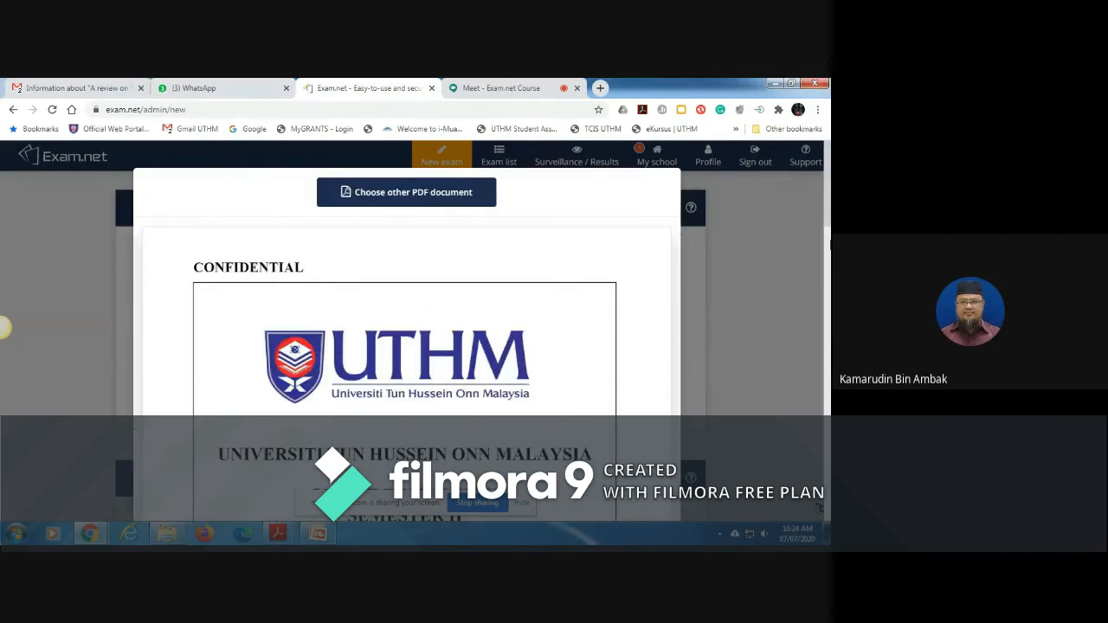
Step: Review the Test Demo.pdf question paper through to its last page and close the preview
{"action": "scroll", "coordinate": [4, 327], "scroll_direction": "down", "scroll_amount": 10}
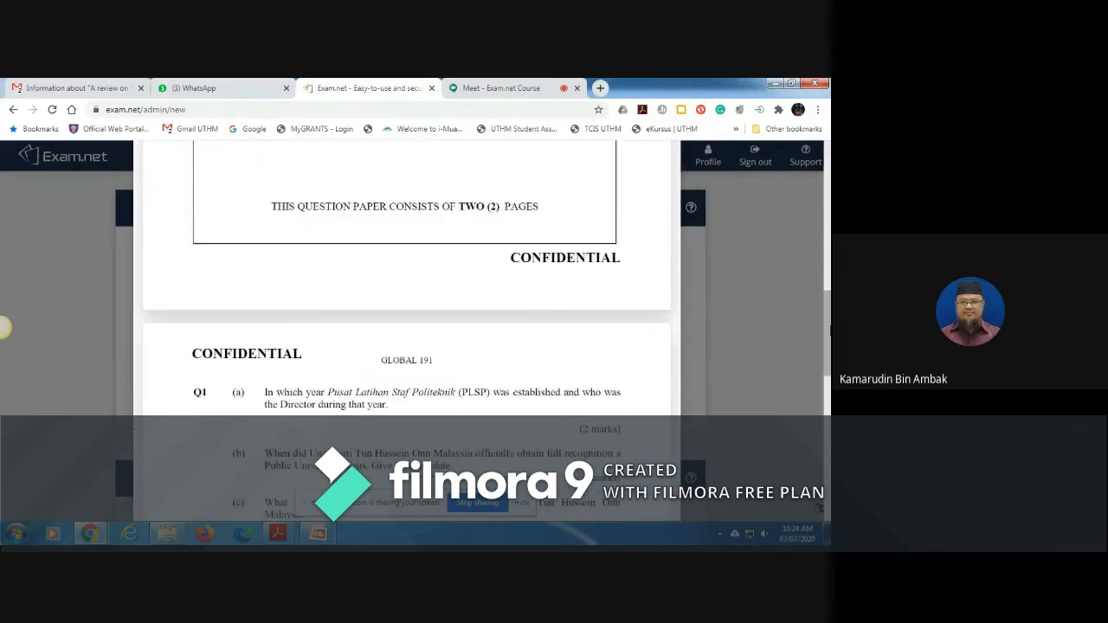
{"action": "scroll", "coordinate": [4, 327], "scroll_direction": "down", "scroll_amount": 8}
{"action": "left_click_drag", "start_coordinate": [829, 409], "coordinate": [829, 474]}
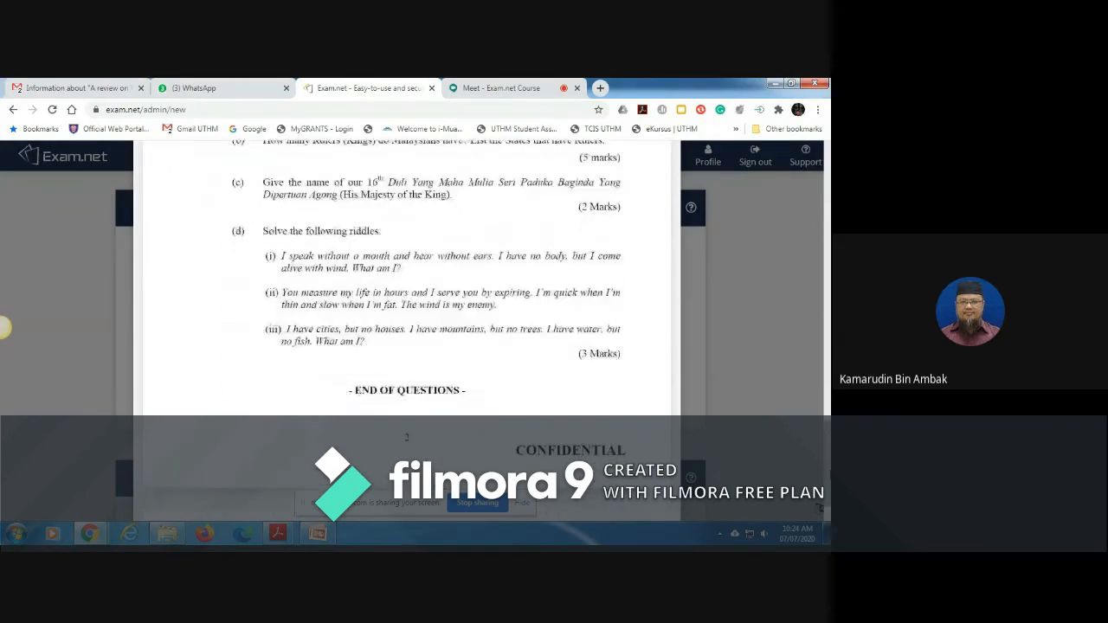
{"action": "scroll", "coordinate": [4, 327], "scroll_direction": "down", "scroll_amount": 1}
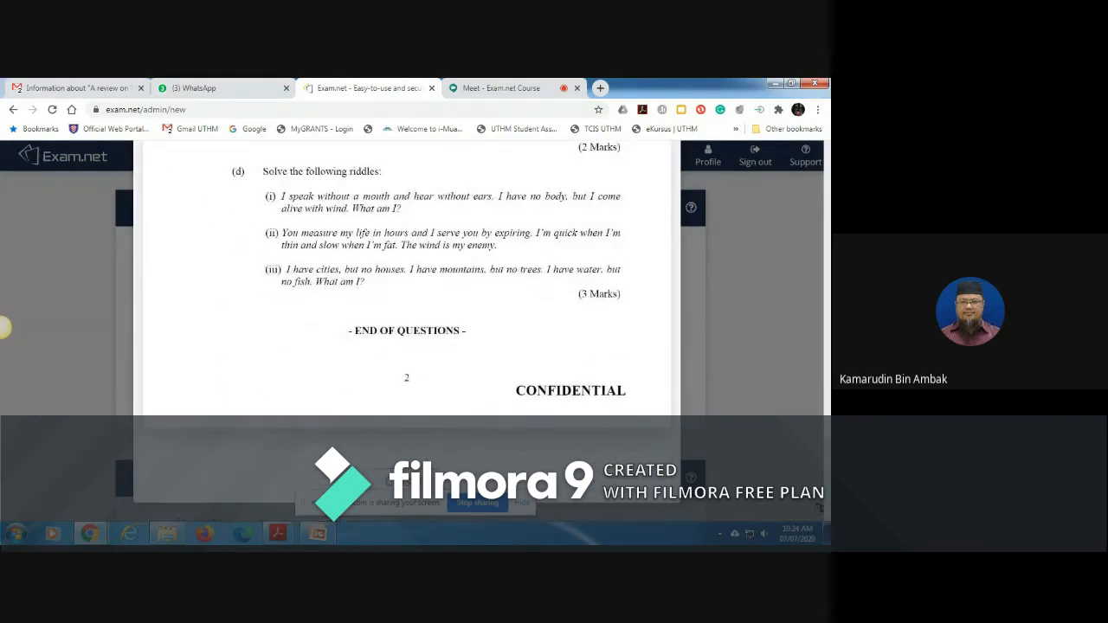
{"action": "left_click", "coordinate": [4, 328]}
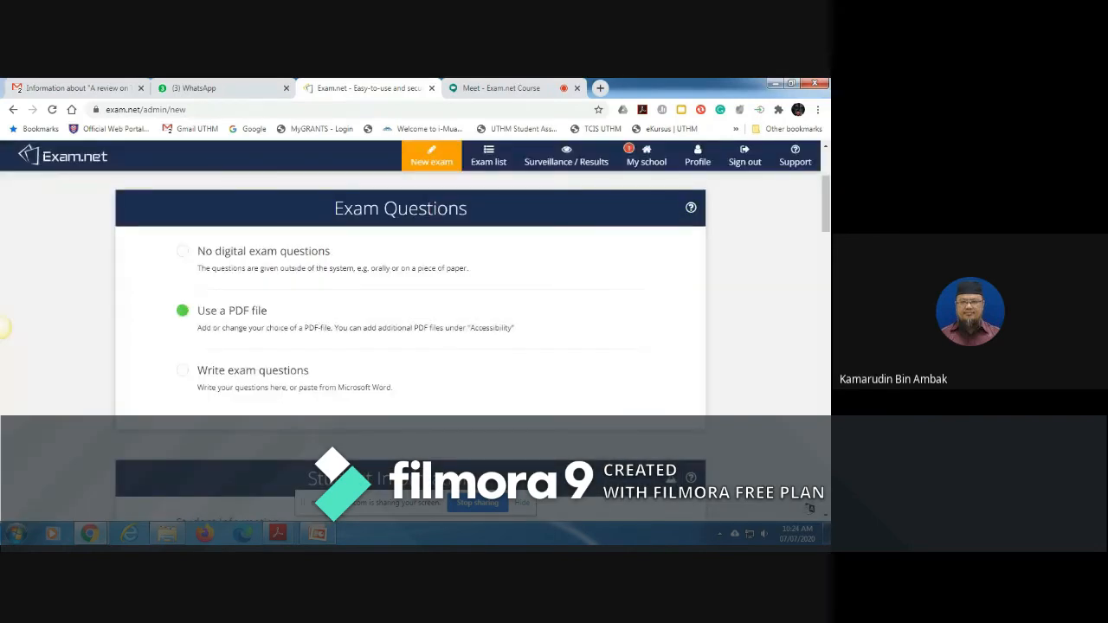
Step: Choose to write the exam questions and paste in the title, program, date and duration lines from UJIAN PENGETAHUAN AM.docx
{"action": "left_click", "coordinate": [256, 380]}
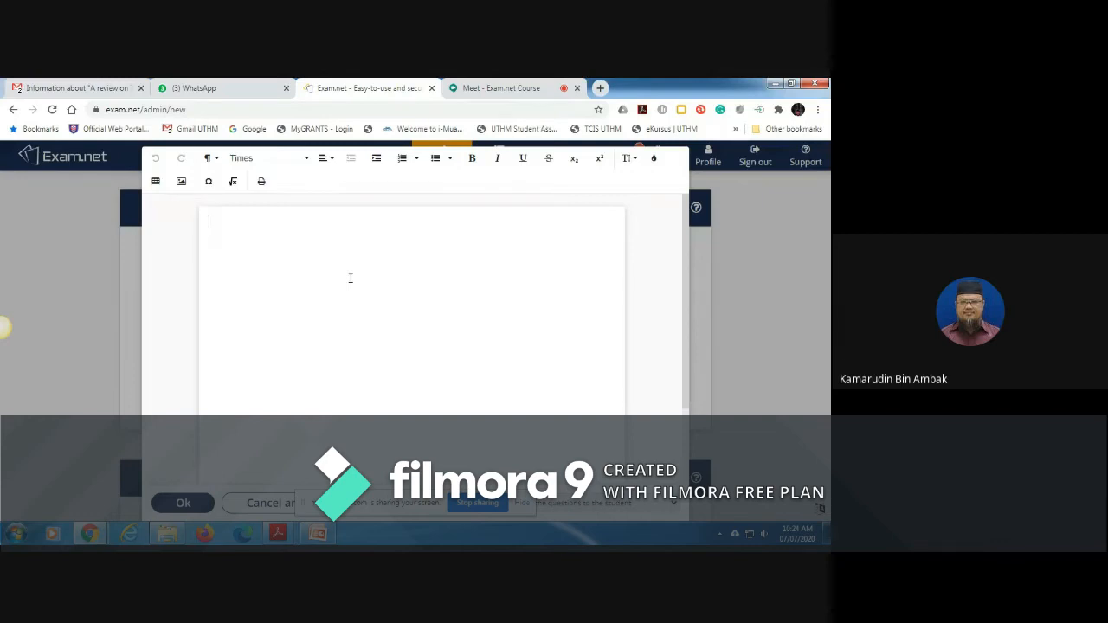
{"action": "left_click", "coordinate": [177, 537]}
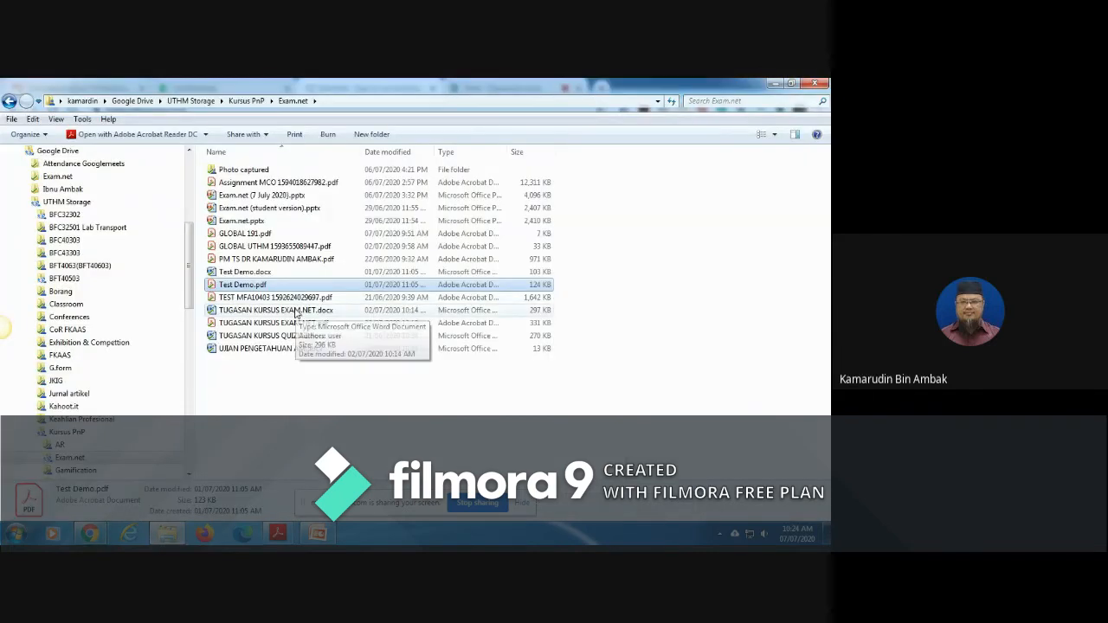
{"action": "left_click", "coordinate": [267, 348]}
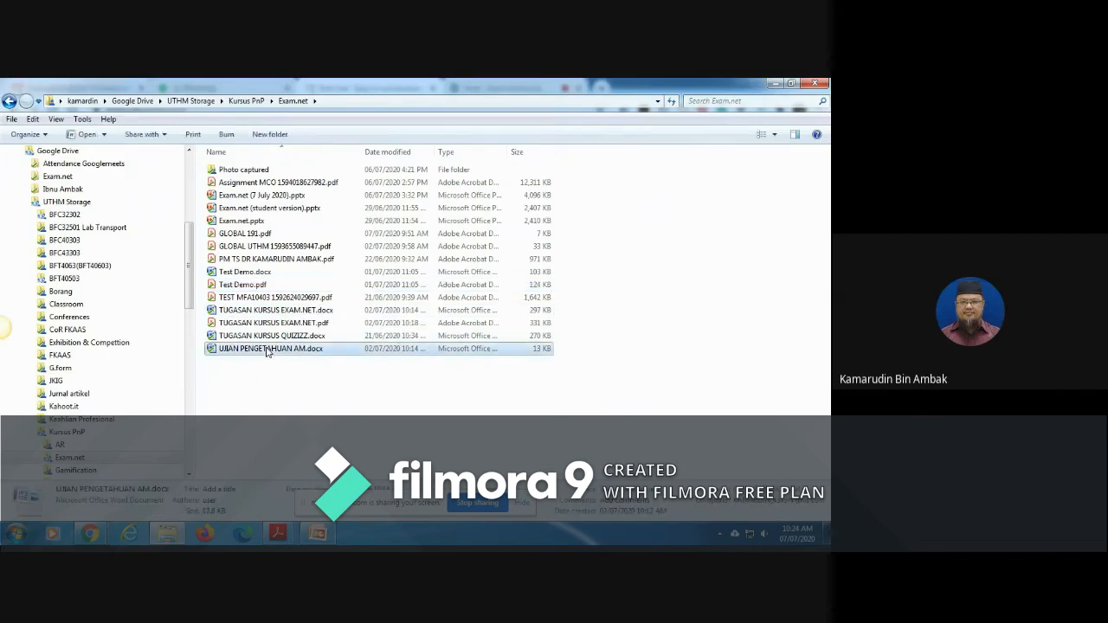
{"action": "double_click", "coordinate": [267, 349]}
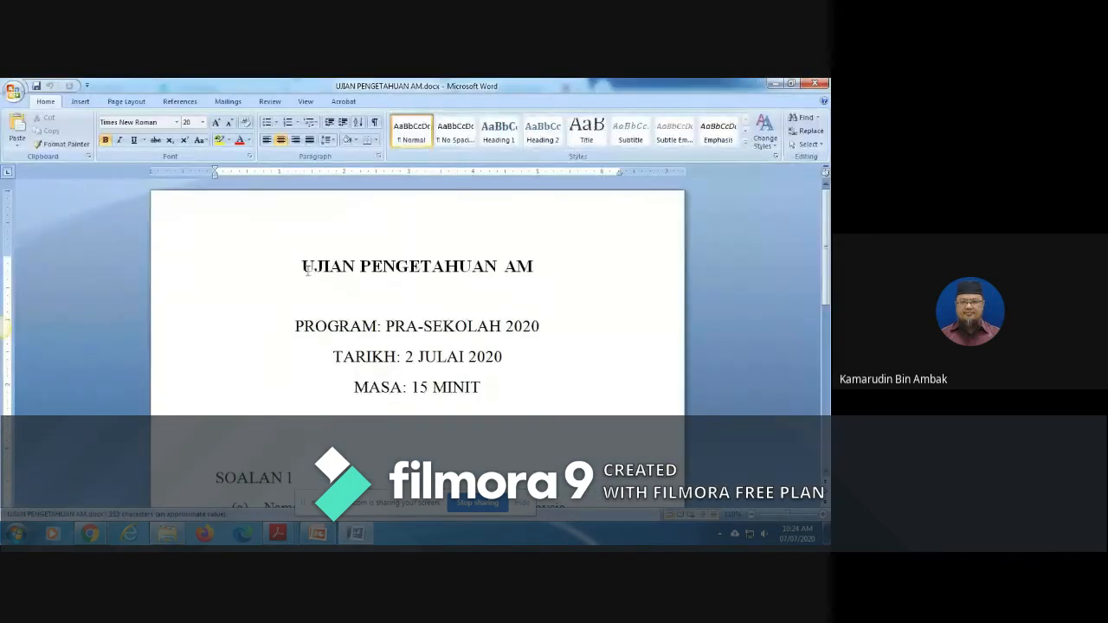
{"action": "left_click_drag", "start_coordinate": [305, 267], "coordinate": [546, 398]}
{"action": "key", "text": "ctrl+c"}
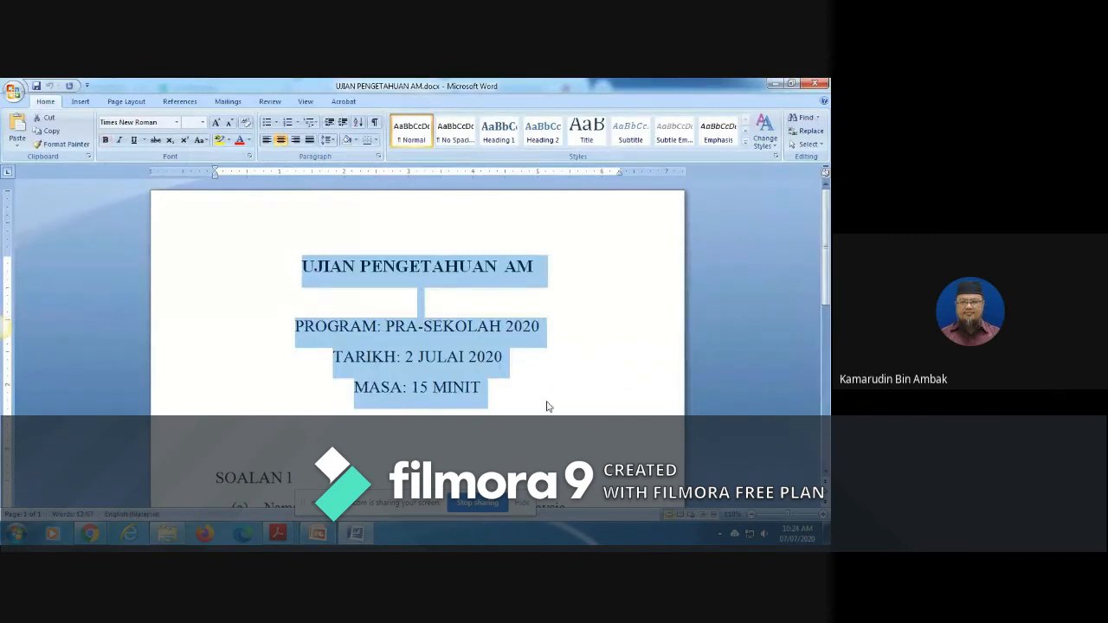
{"action": "mouse_move", "coordinate": [90, 534]}
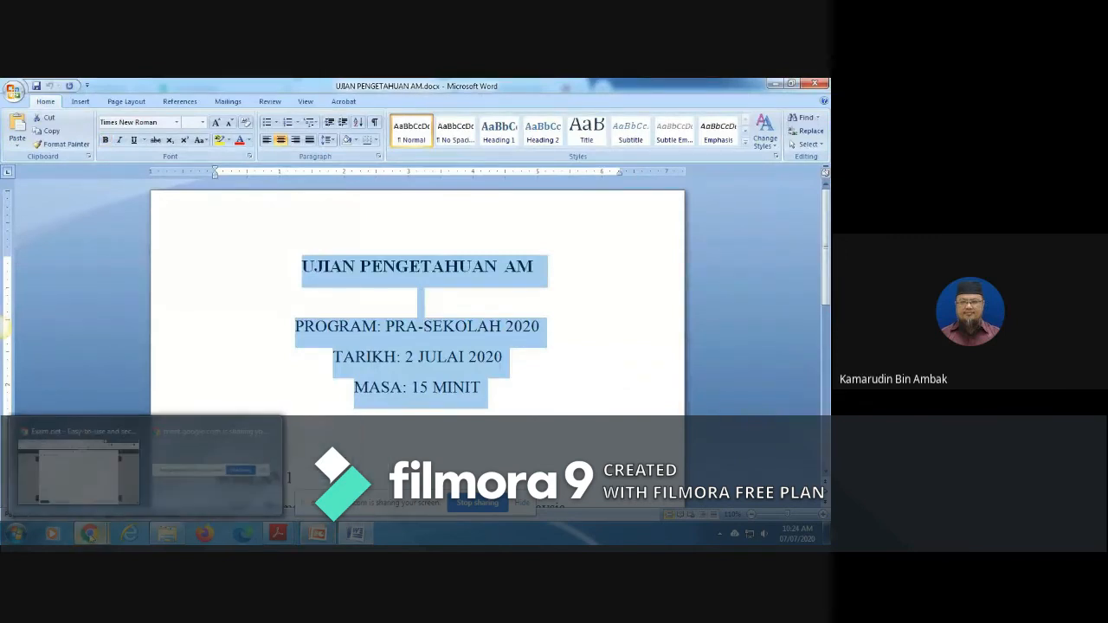
{"action": "left_click", "coordinate": [106, 493]}
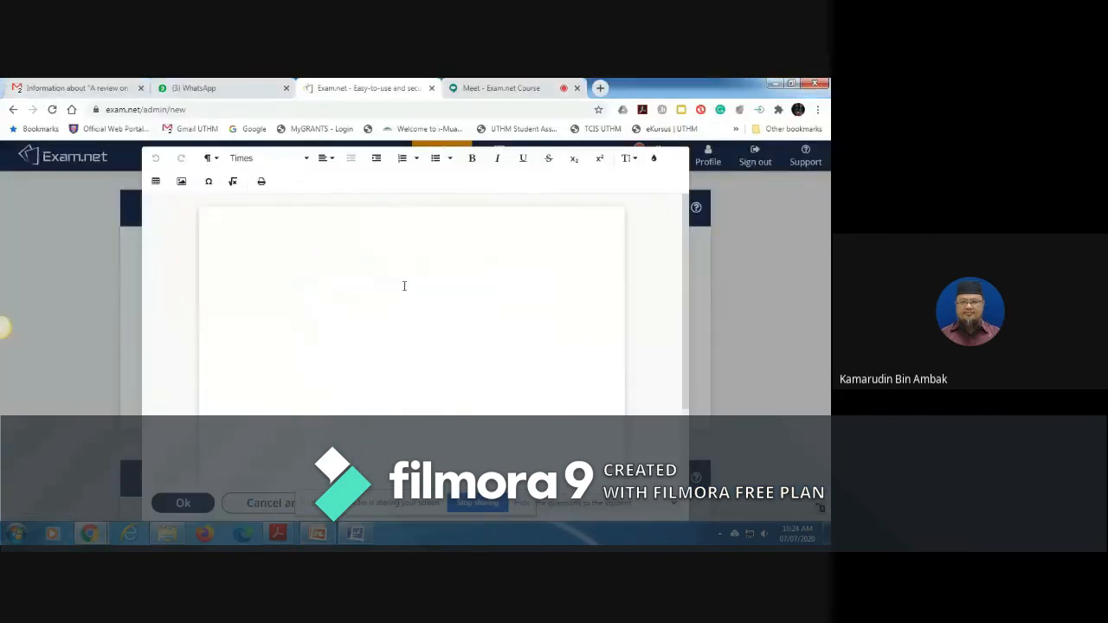
{"action": "key", "text": "ctrl+v"}
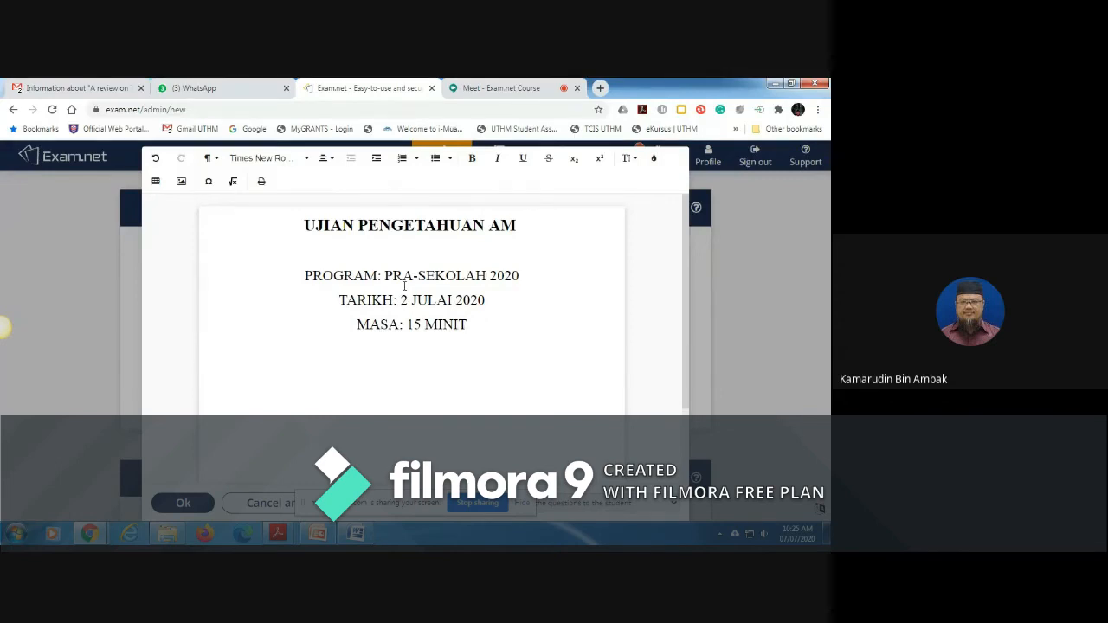
Step: Discard the written question content and set the exam questions back to the previously loaded PDF file
{"action": "left_click", "coordinate": [268, 503]}
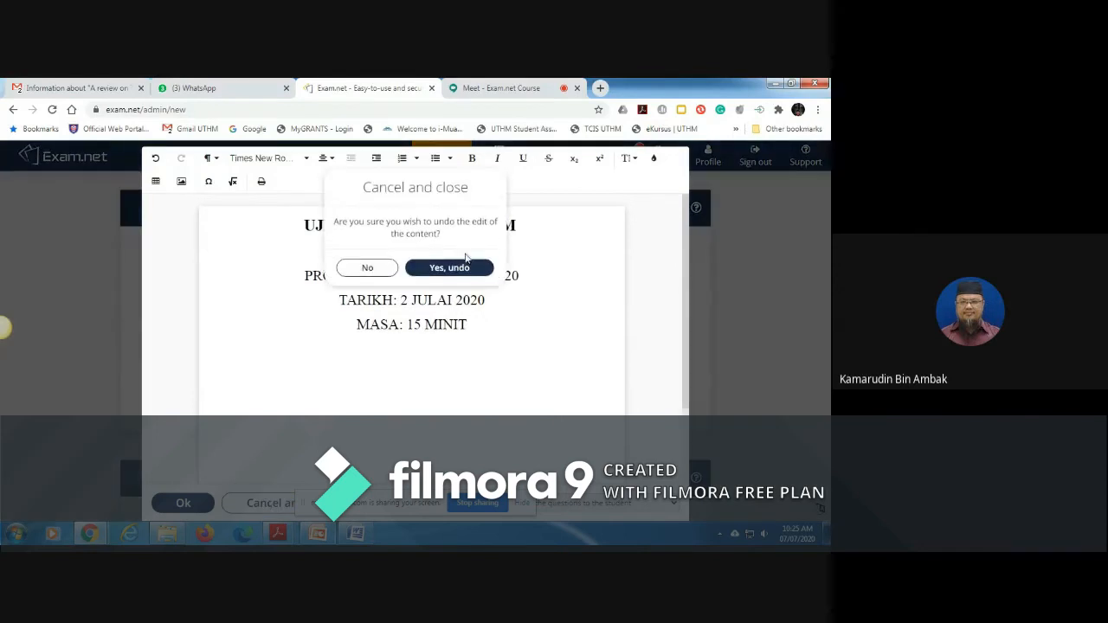
{"action": "left_click", "coordinate": [438, 270]}
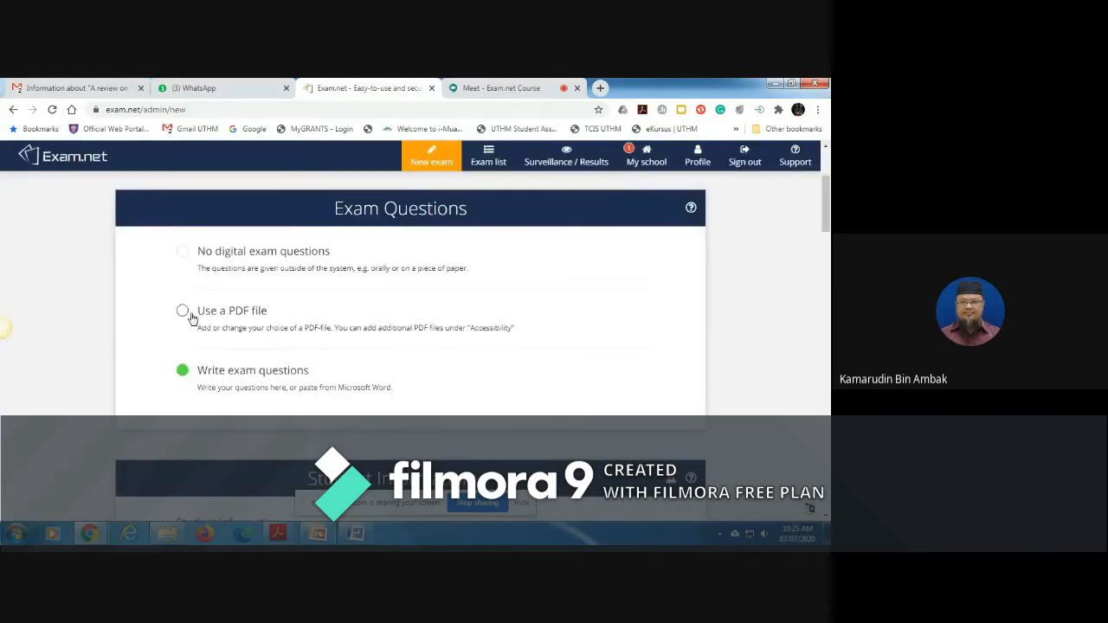
{"action": "left_click", "coordinate": [183, 311]}
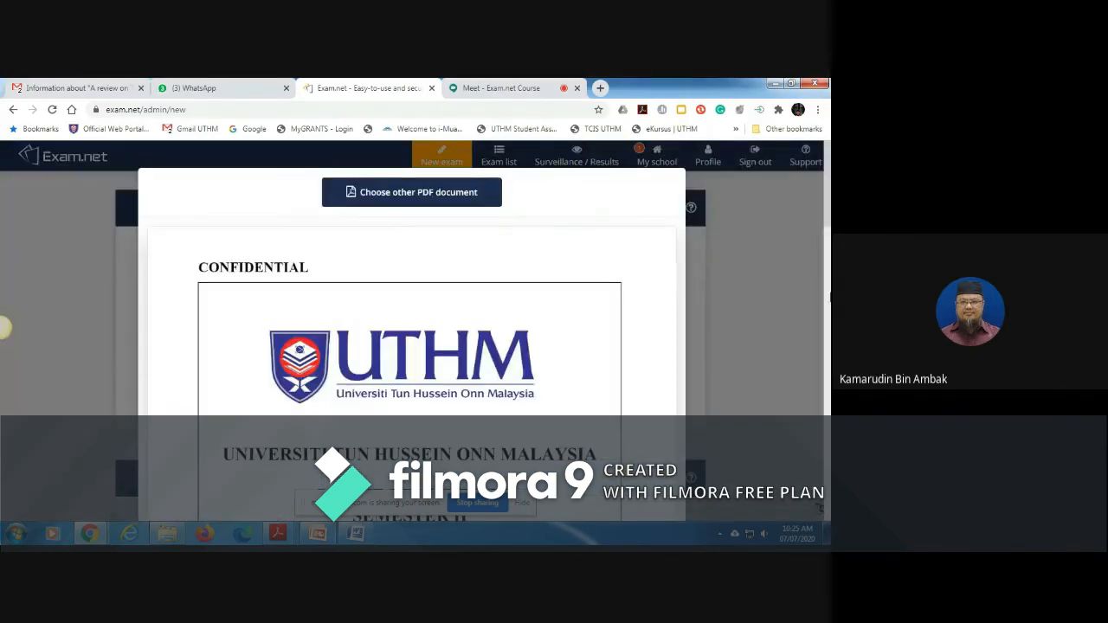
{"action": "scroll", "coordinate": [411, 285], "scroll_direction": "down", "scroll_amount": 15}
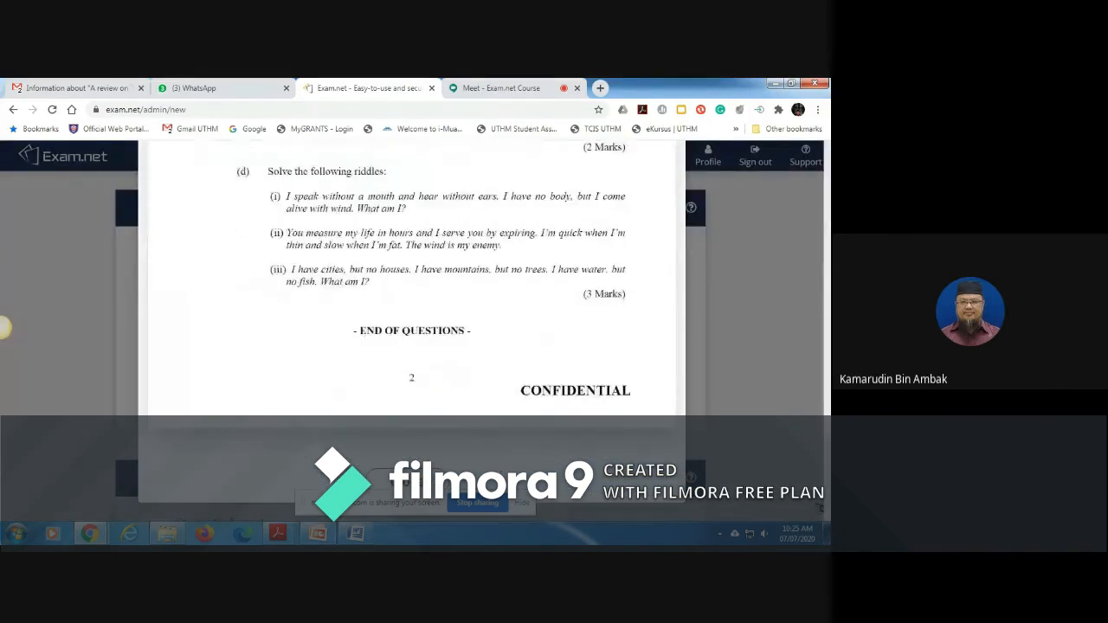
{"action": "left_click", "coordinate": [413, 480]}
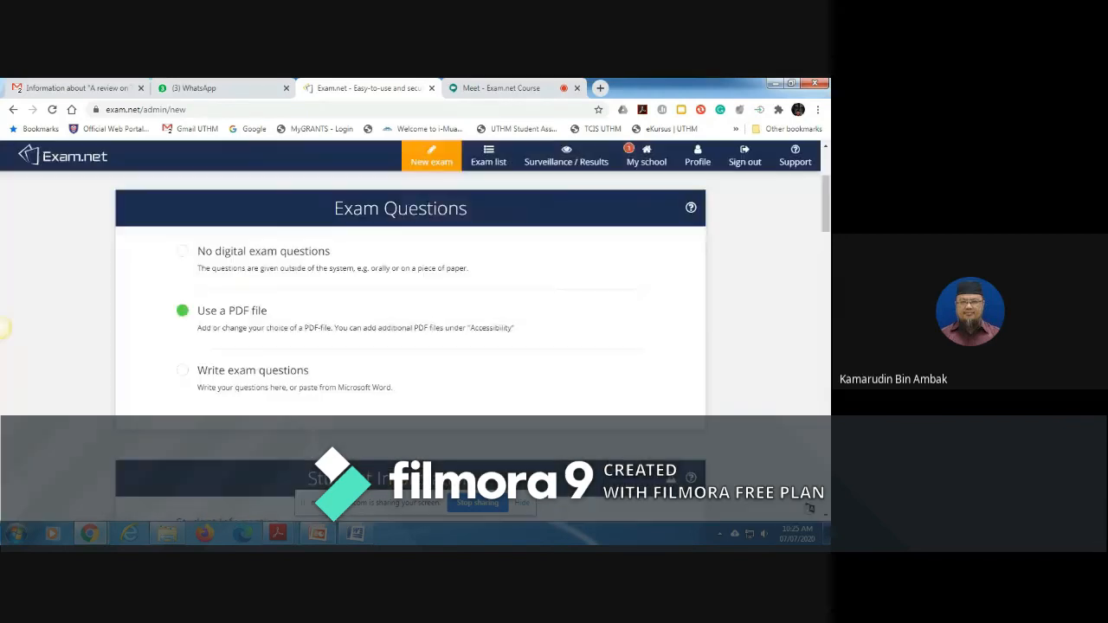
Step: Add the phone number to the student information required before the exam, and look over the anonymize exam option
{"action": "scroll", "coordinate": [5, 327], "scroll_direction": "down", "scroll_amount": 3}
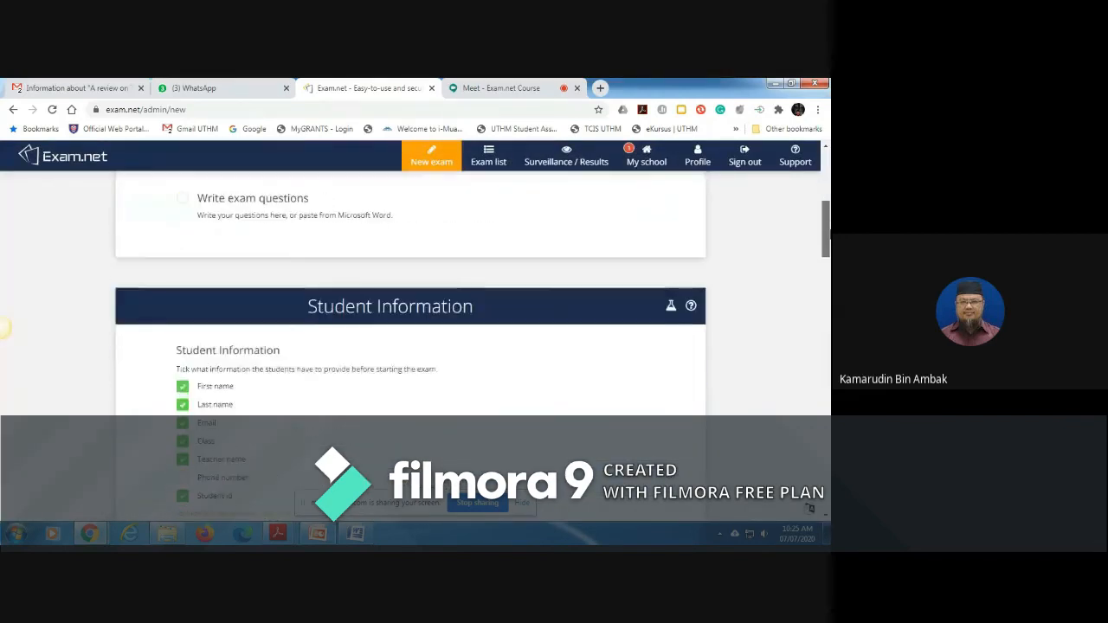
{"action": "left_click_drag", "start_coordinate": [828, 248], "coordinate": [828, 252]}
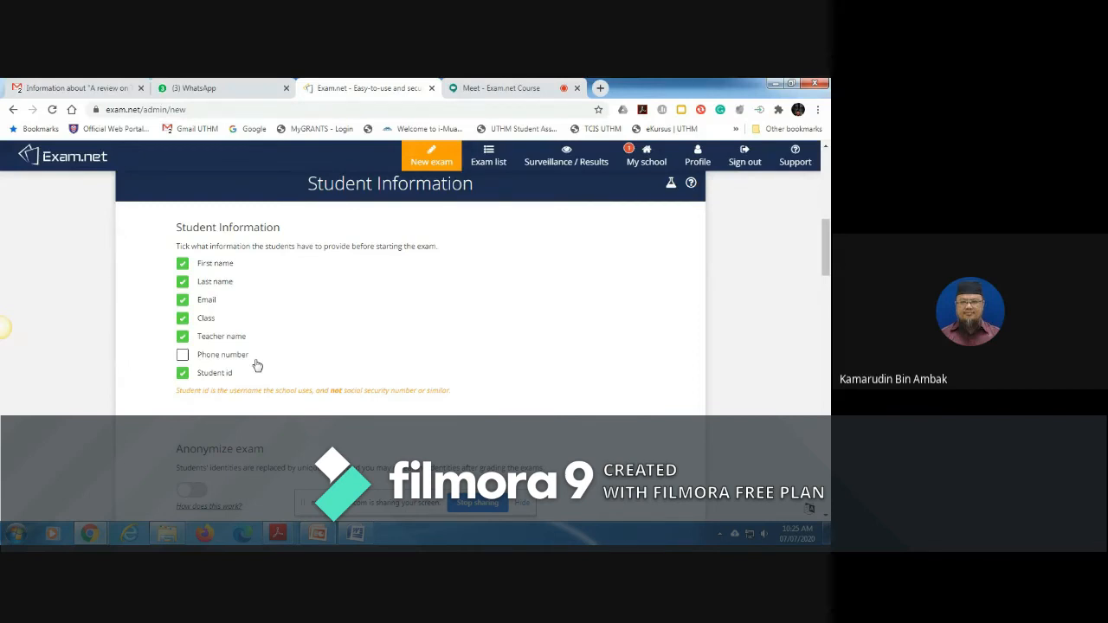
{"action": "left_click", "coordinate": [183, 356]}
{"action": "left_click_drag", "start_coordinate": [826, 239], "coordinate": [827, 272]}
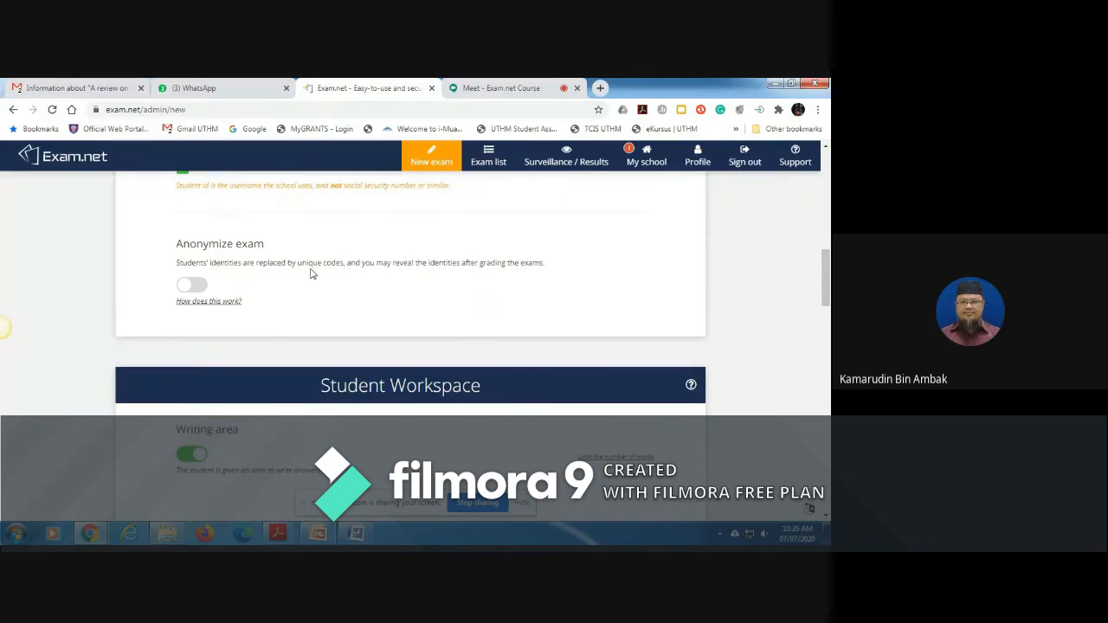
{"action": "left_click_drag", "start_coordinate": [826, 297], "coordinate": [826, 271]}
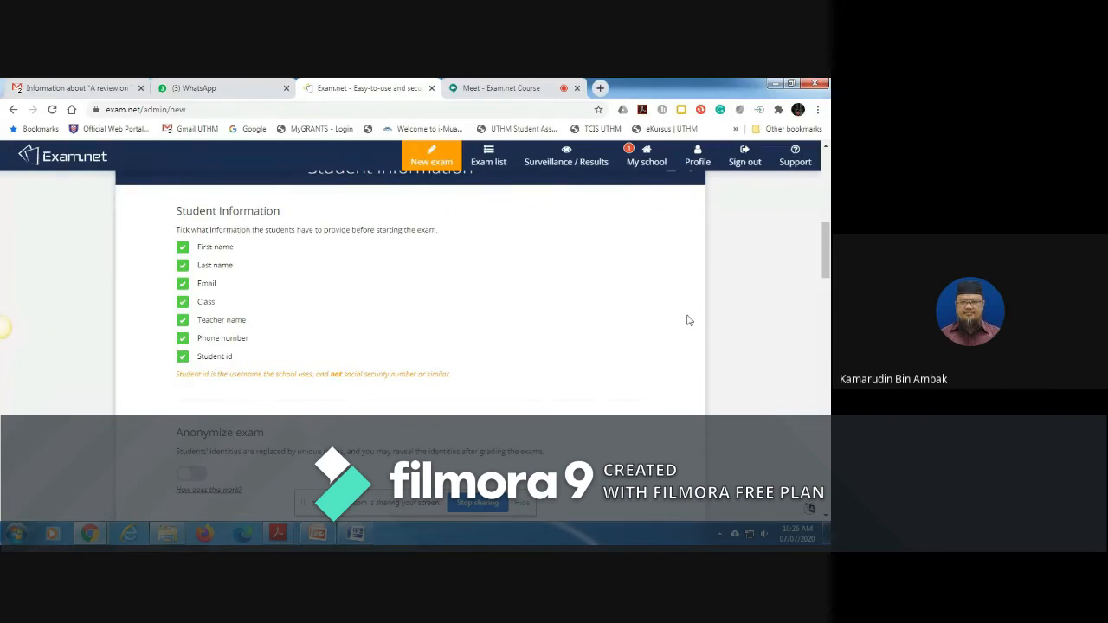
Step: View the spell check languages while keeping it at No, and enable scanning hand written solutions with a mobile phone
{"action": "left_click_drag", "start_coordinate": [827, 256], "coordinate": [828, 313]}
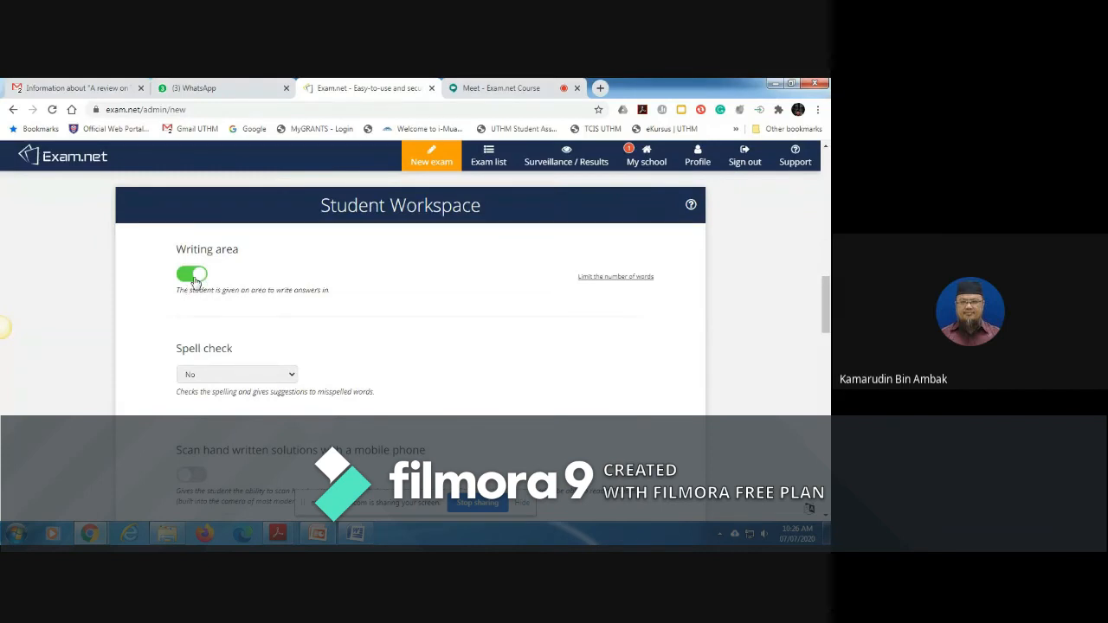
{"action": "left_click", "coordinate": [291, 378]}
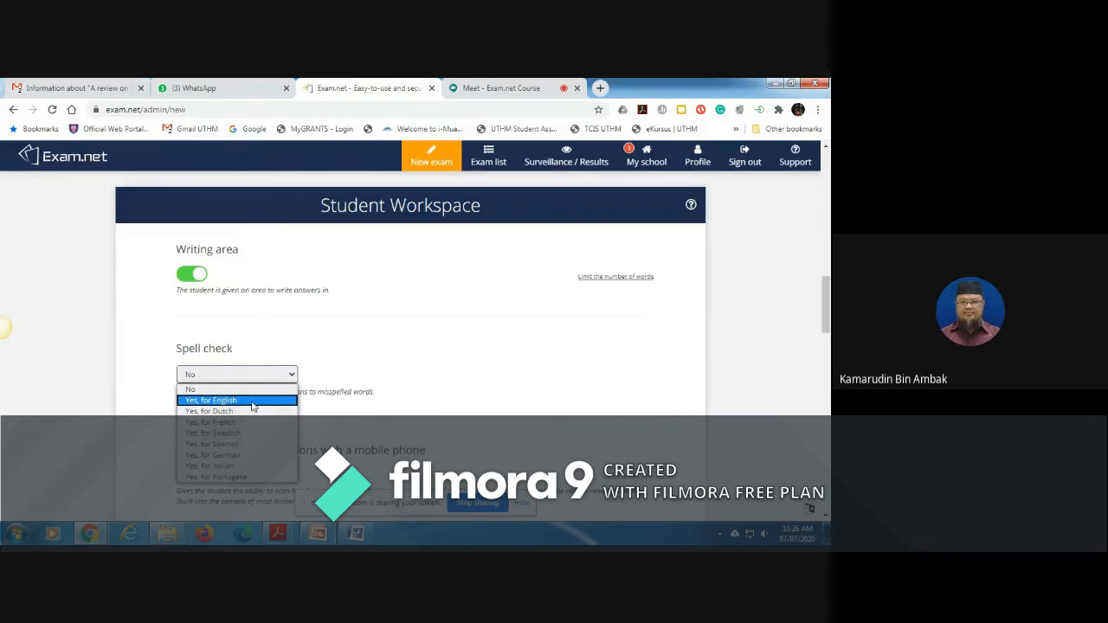
{"action": "left_click", "coordinate": [409, 348]}
{"action": "left_click_drag", "start_coordinate": [827, 309], "coordinate": [828, 332]}
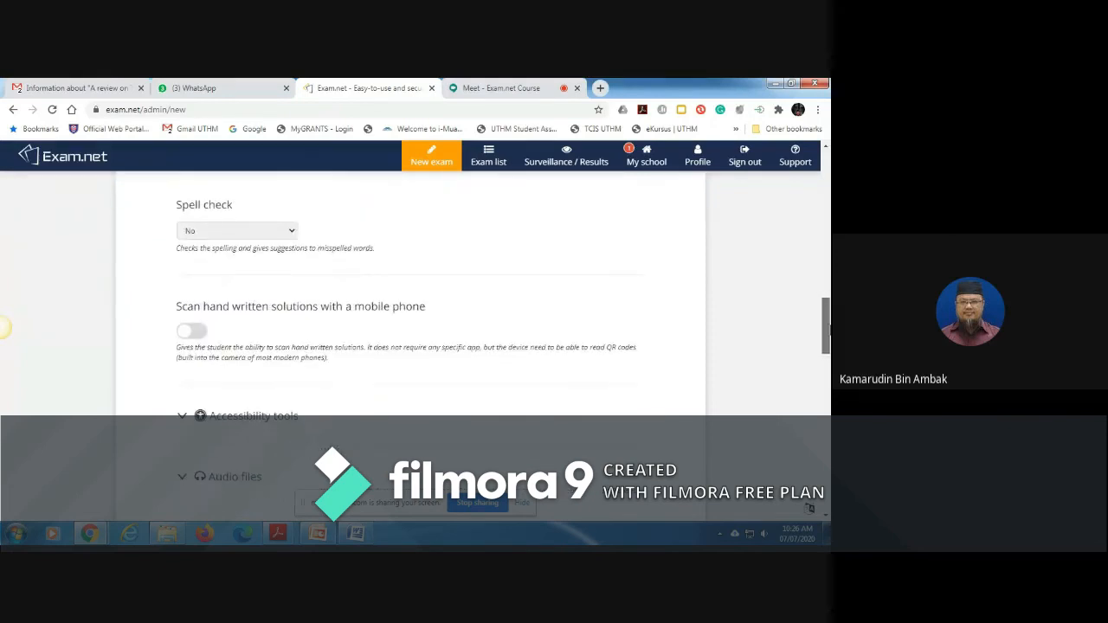
{"action": "left_click", "coordinate": [194, 333]}
Step: Expand the accessibility tools and audio files sections of the student workspace to examine their options, and collapse the audio files section
{"action": "left_click_drag", "start_coordinate": [827, 313], "coordinate": [828, 365]}
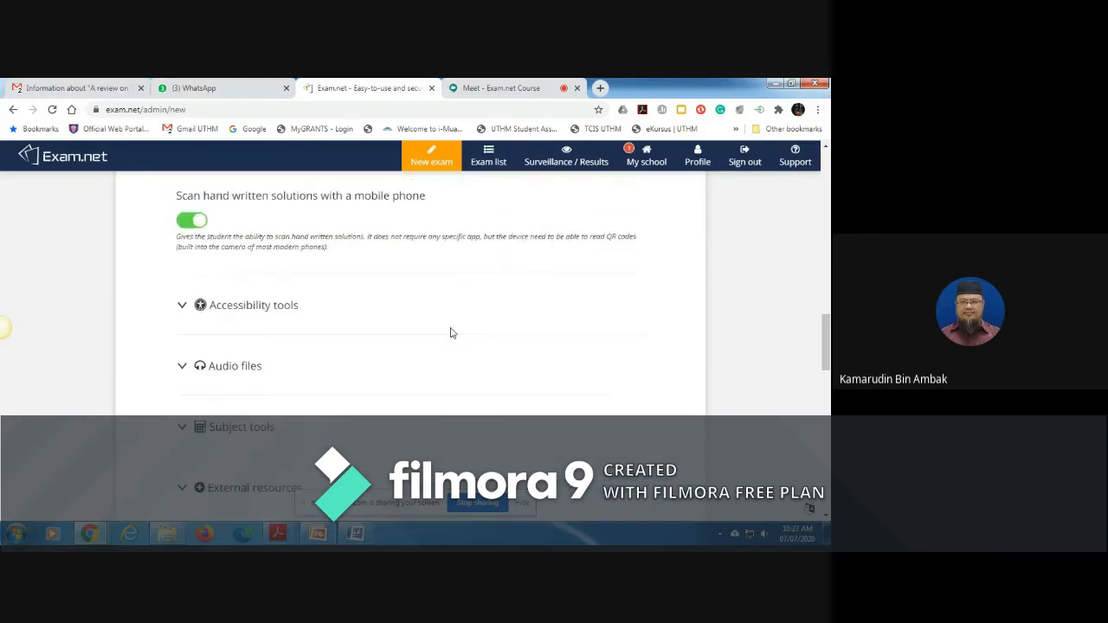
{"action": "left_click", "coordinate": [182, 306]}
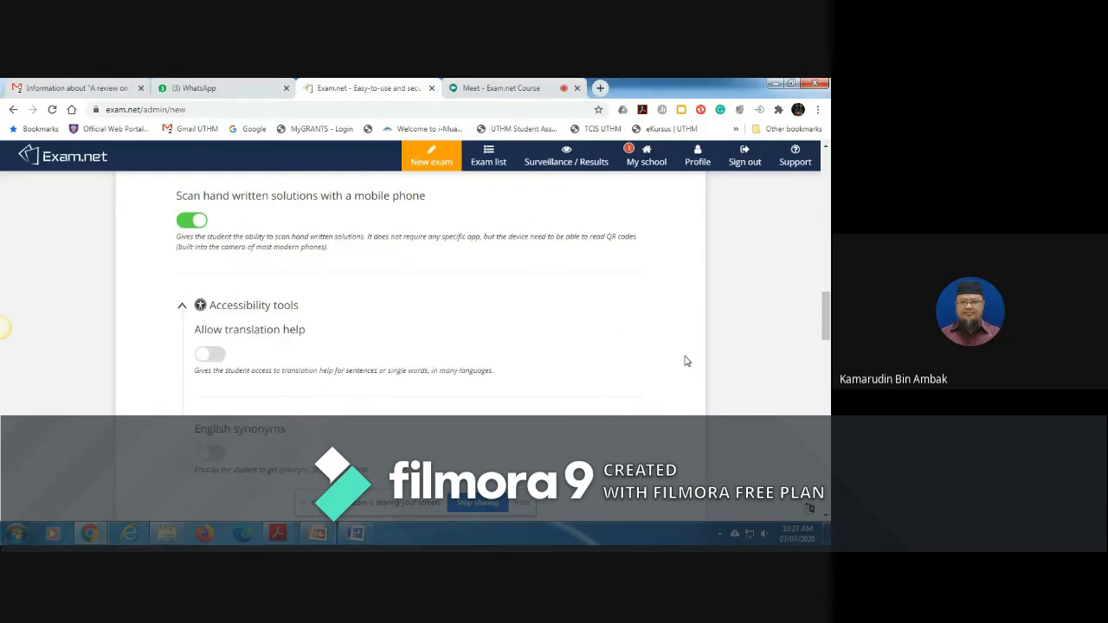
{"action": "scroll", "coordinate": [826, 329], "scroll_direction": "down", "scroll_amount": 1}
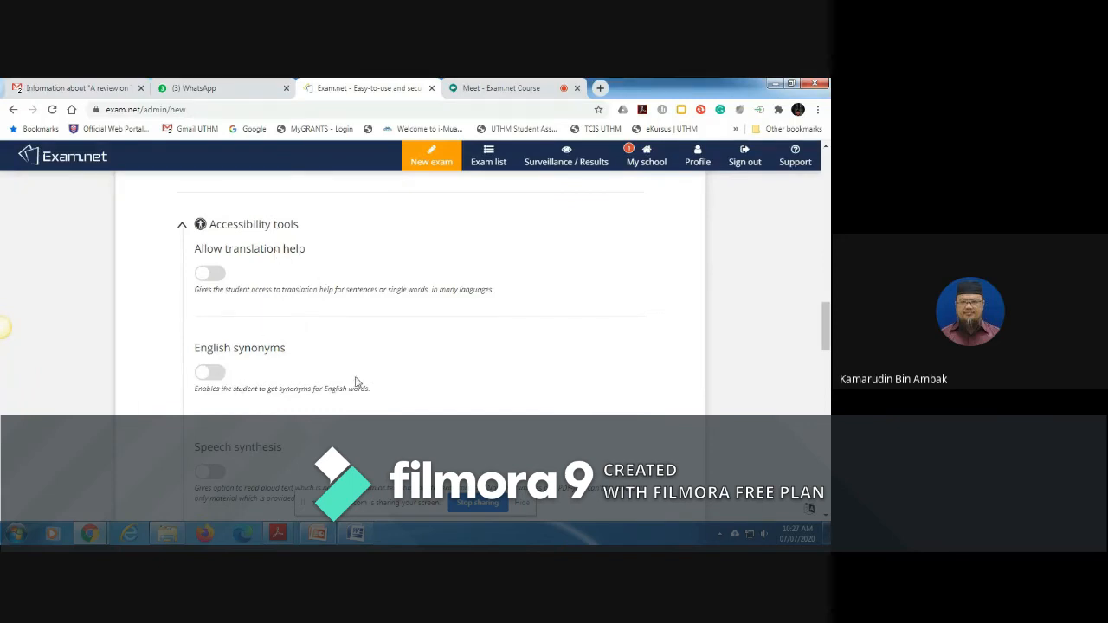
{"action": "mouse_move", "coordinate": [826, 318]}
{"action": "left_mouse_down"}
{"action": "mouse_move", "coordinate": [826, 346]}
{"action": "mouse_move", "coordinate": [827, 326]}
{"action": "left_mouse_up"}
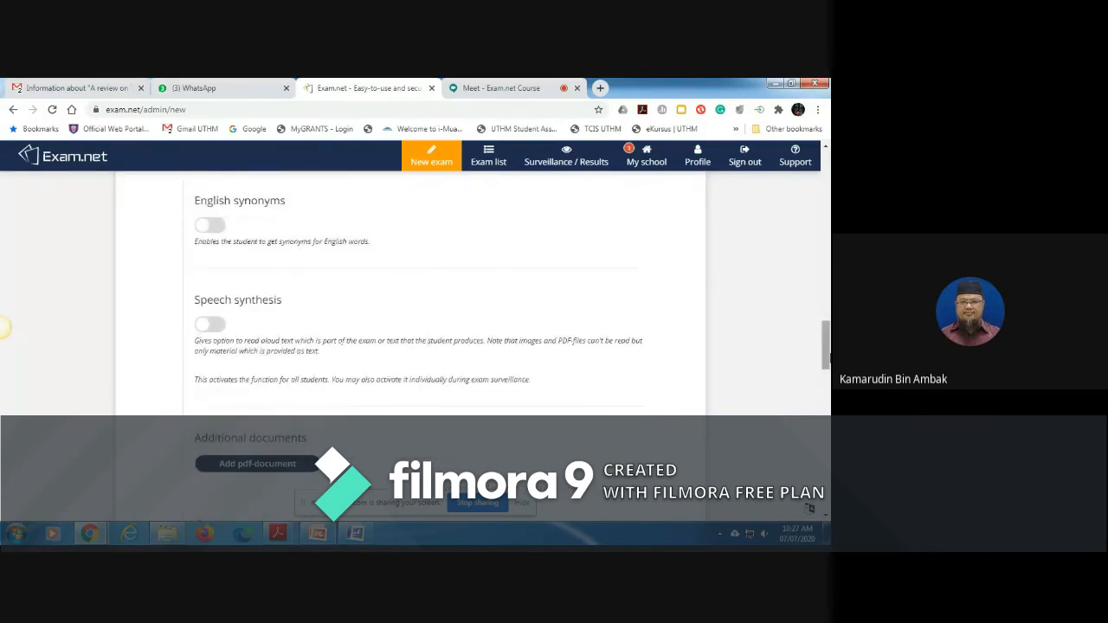
{"action": "left_click_drag", "start_coordinate": [827, 346], "coordinate": [827, 374]}
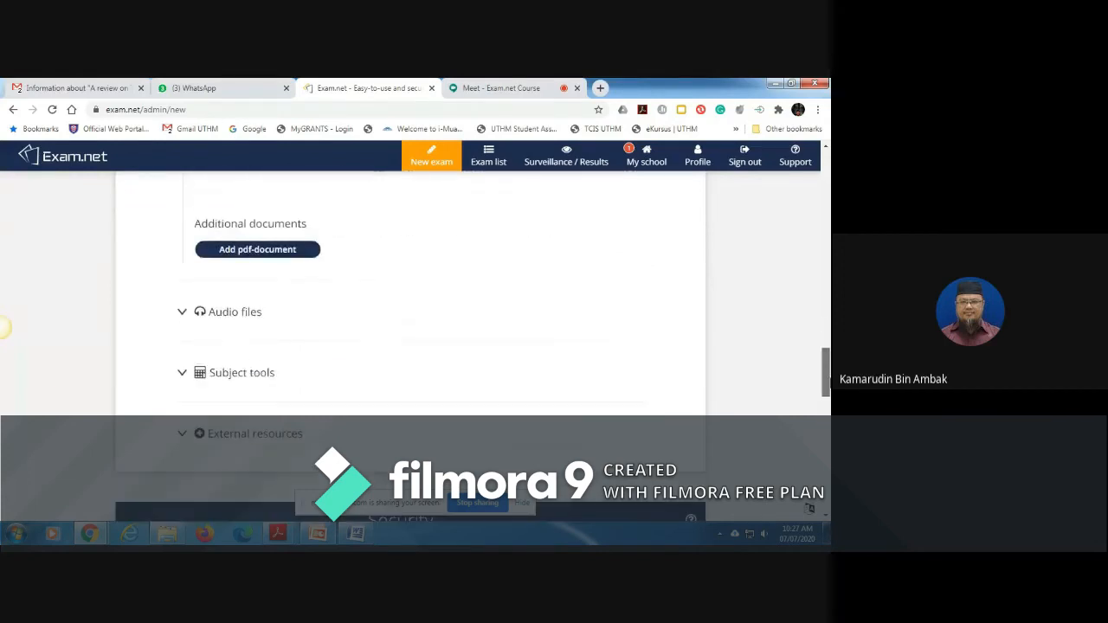
{"action": "left_click", "coordinate": [182, 313]}
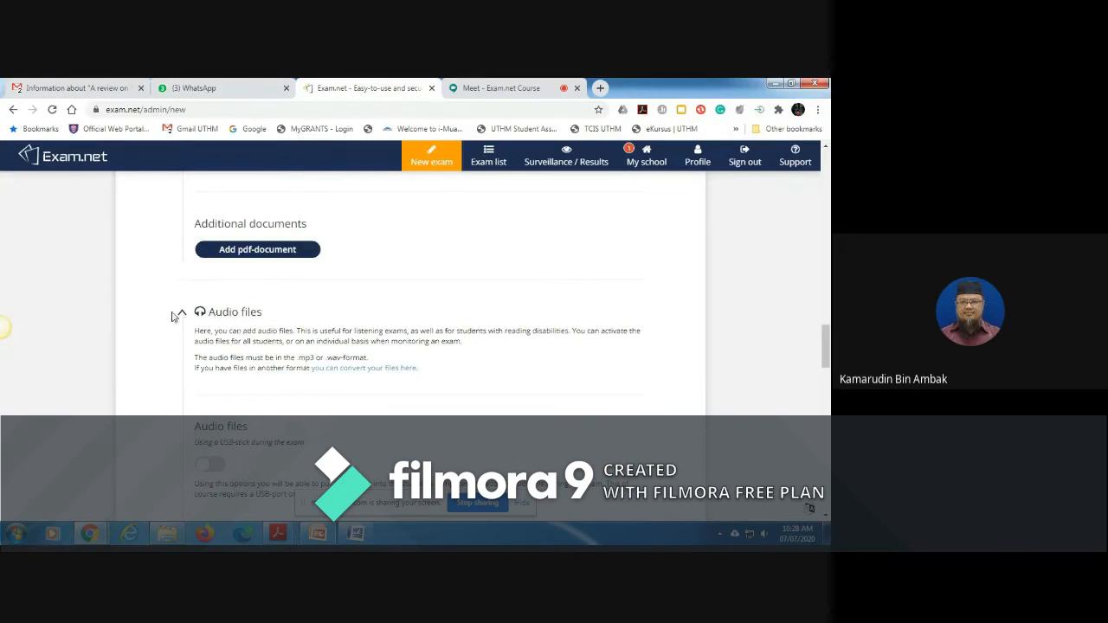
{"action": "left_click", "coordinate": [183, 315]}
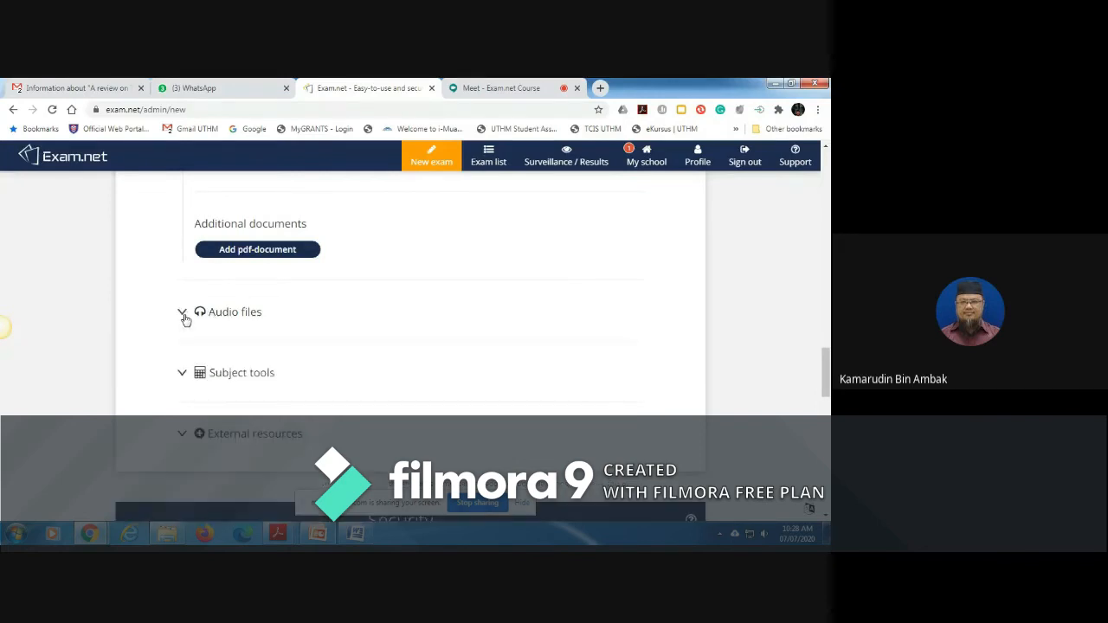
Step: Expand the subject tools, enable the Drawing tool, Calculator and GeoGebra with GeoGebra Classic, and look over the remaining tools
{"action": "left_click", "coordinate": [183, 375]}
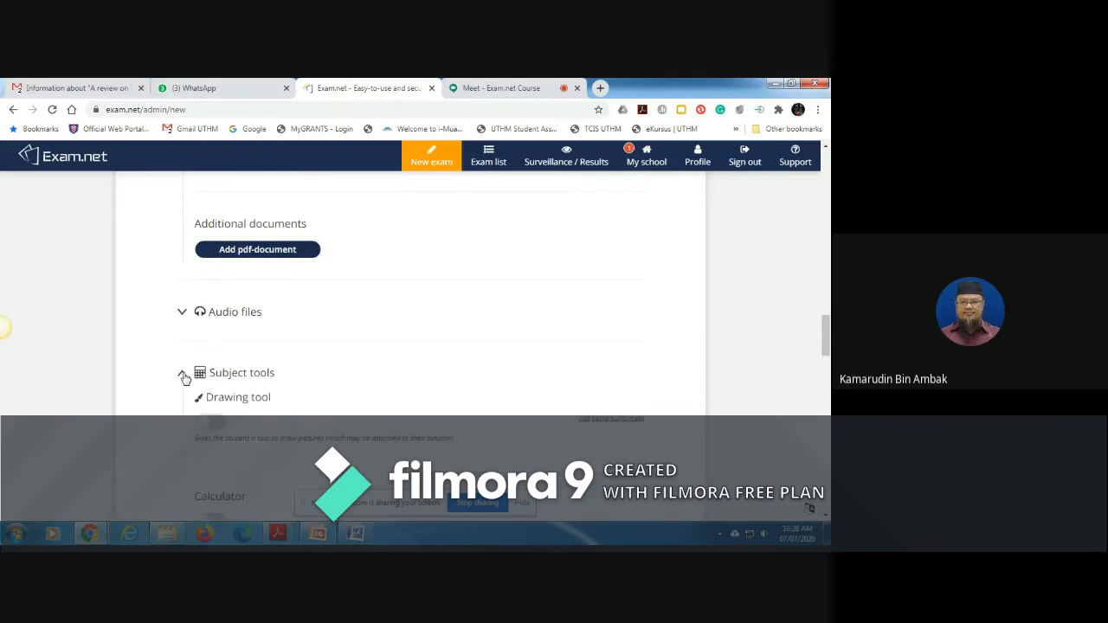
{"action": "mouse_move", "coordinate": [826, 332]}
{"action": "left_mouse_down"}
{"action": "mouse_move", "coordinate": [829, 373]}
{"action": "mouse_move", "coordinate": [826, 352]}
{"action": "left_mouse_up"}
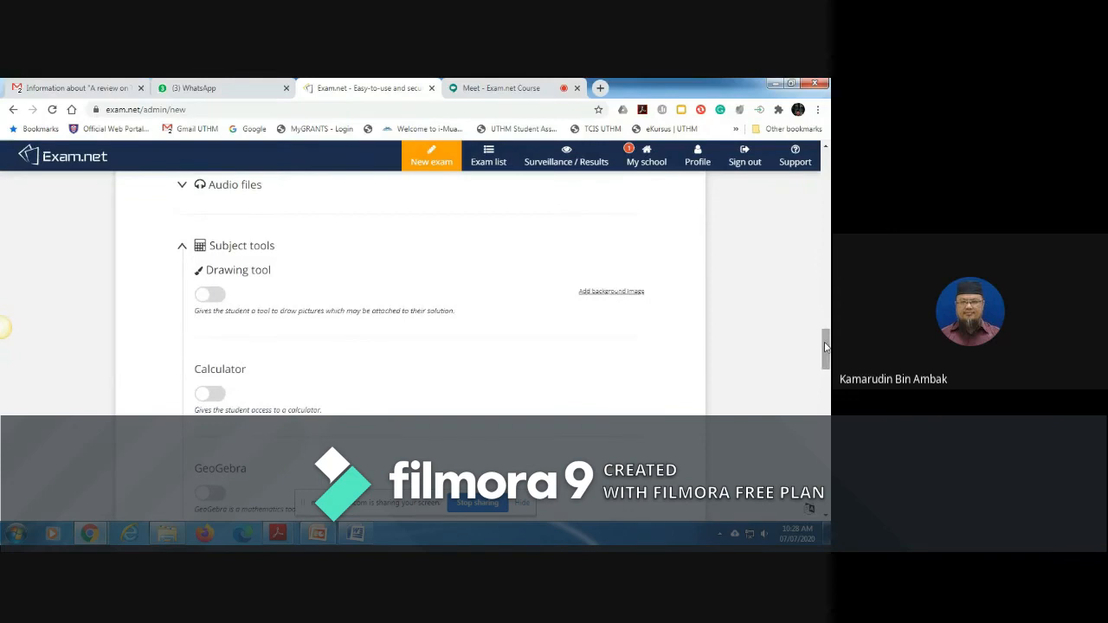
{"action": "left_click", "coordinate": [213, 296]}
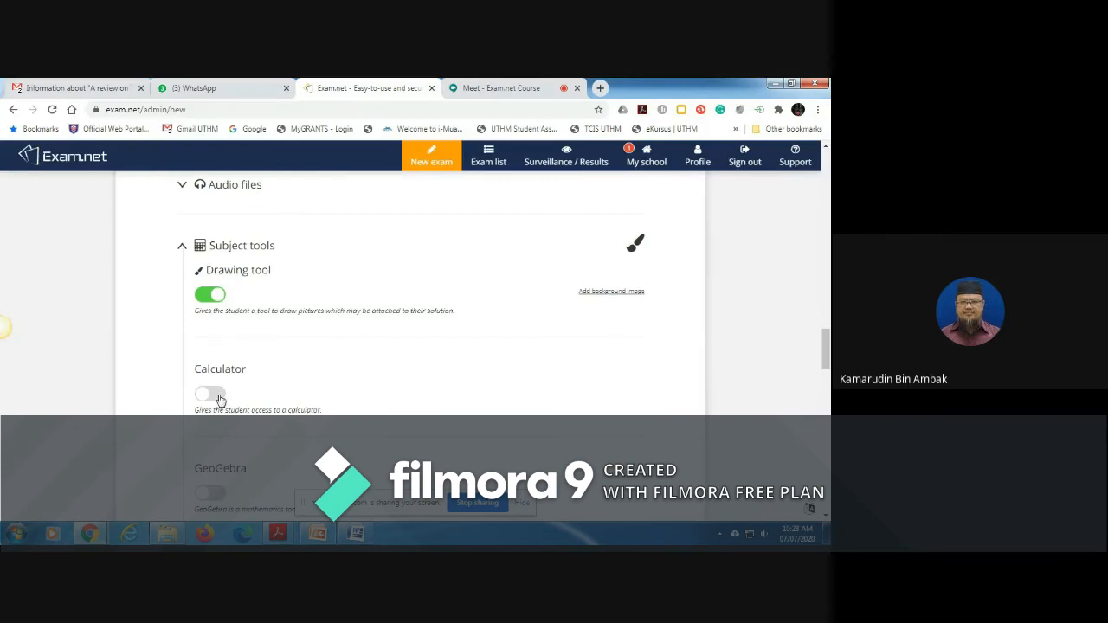
{"action": "left_click", "coordinate": [219, 399]}
{"action": "left_click_drag", "start_coordinate": [827, 355], "coordinate": [826, 372]}
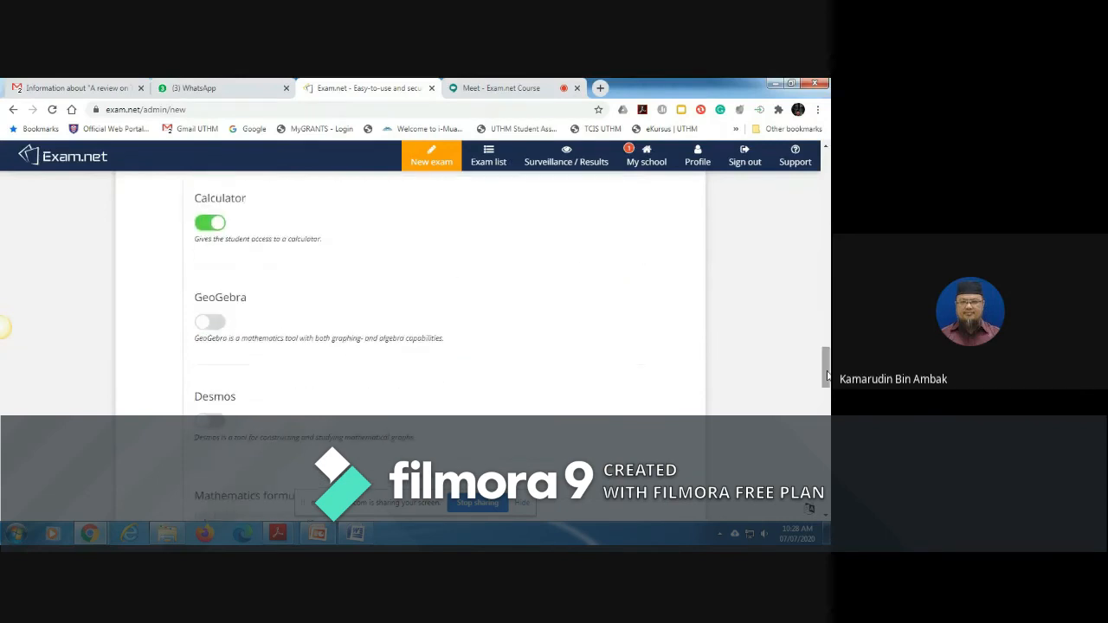
{"action": "left_click", "coordinate": [211, 322]}
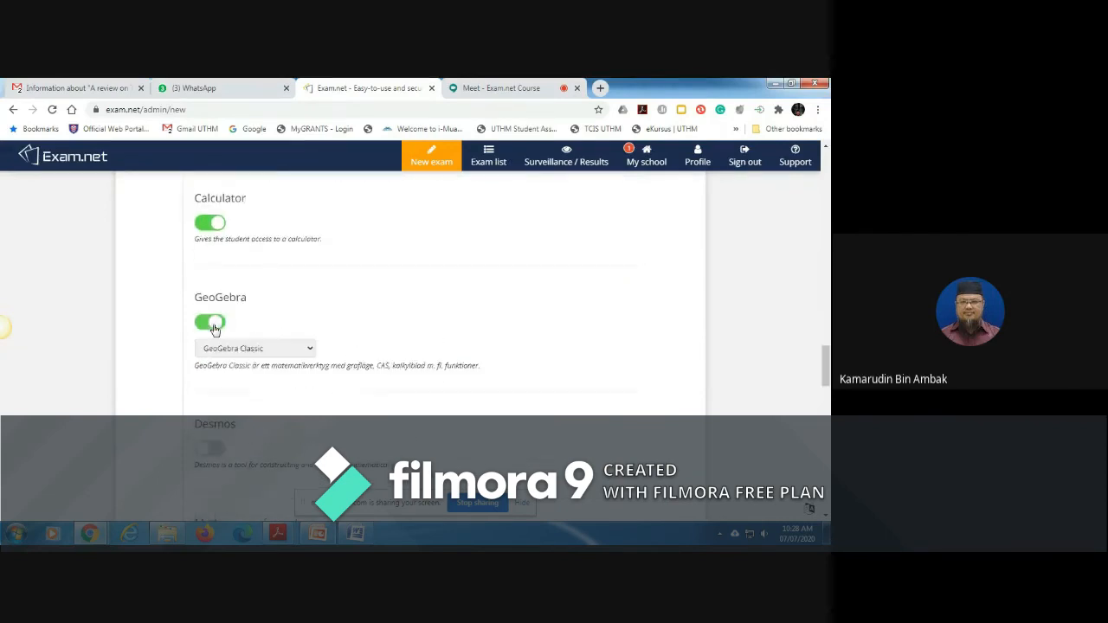
{"action": "left_click", "coordinate": [309, 351]}
{"action": "left_click", "coordinate": [309, 349]}
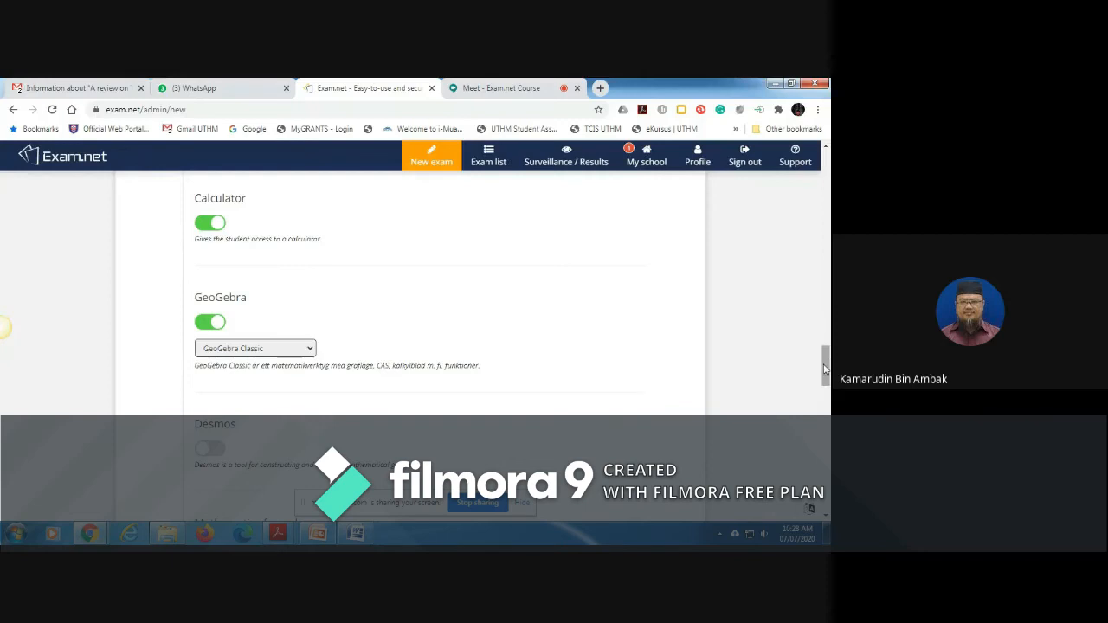
{"action": "left_click", "coordinate": [827, 405]}
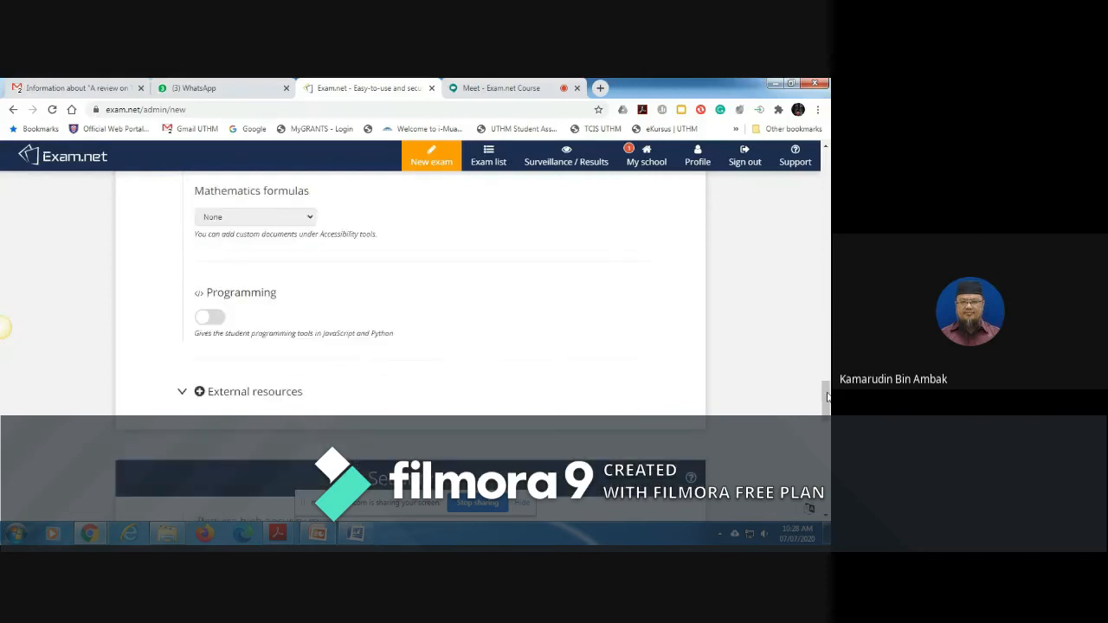
{"action": "left_click_drag", "start_coordinate": [827, 398], "coordinate": [825, 376]}
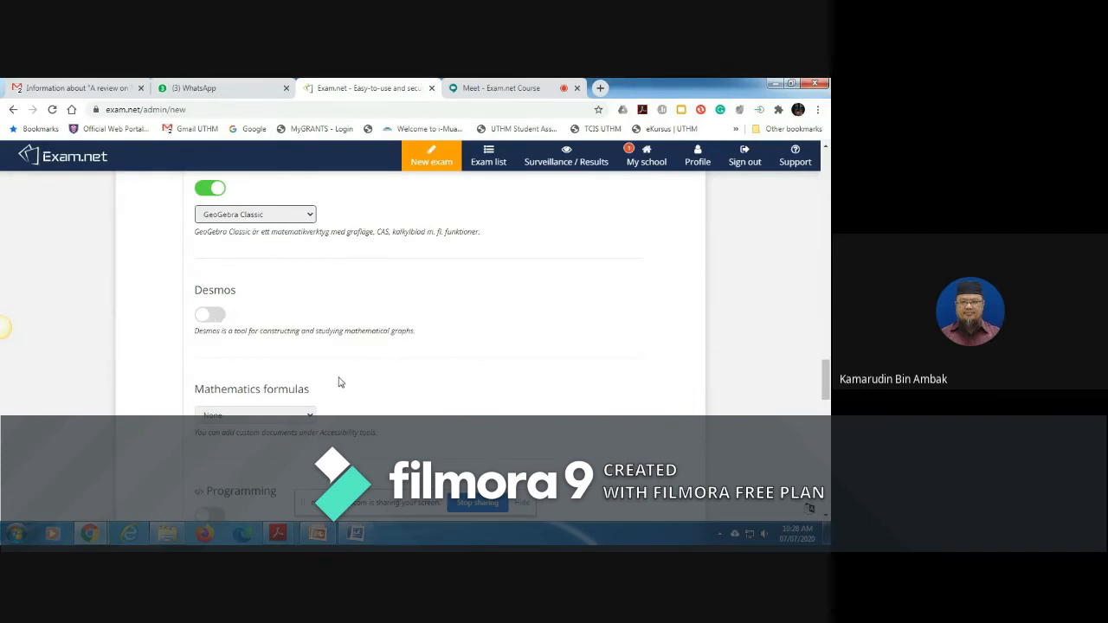
Step: View the levels available for mathematics formulas while keeping None, and look over the Programming tool option
{"action": "left_click", "coordinate": [309, 419]}
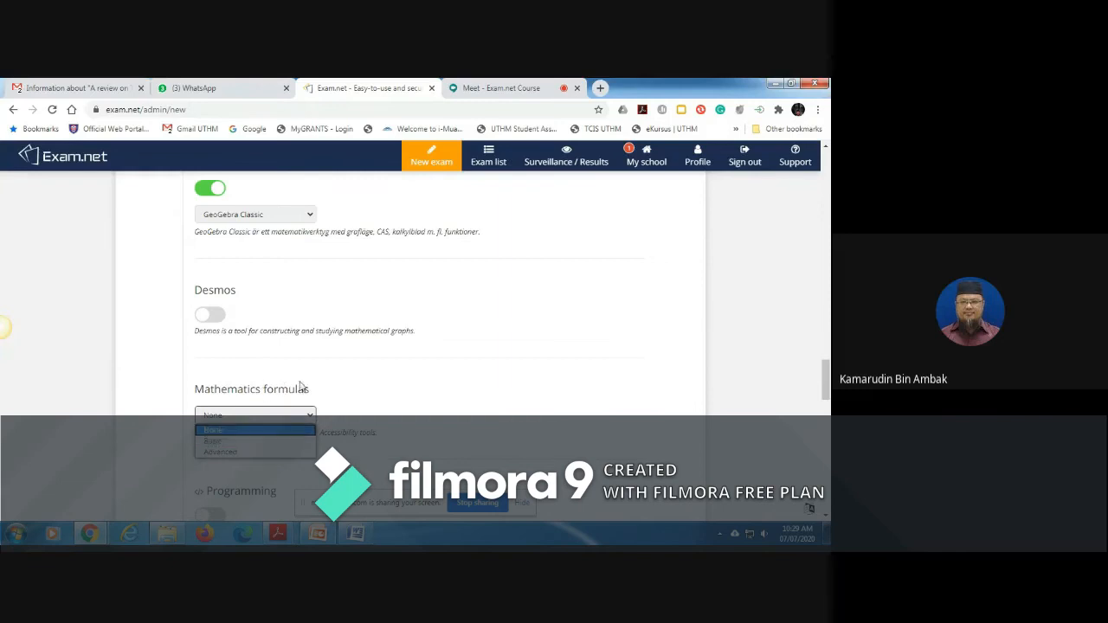
{"action": "left_click", "coordinate": [326, 401]}
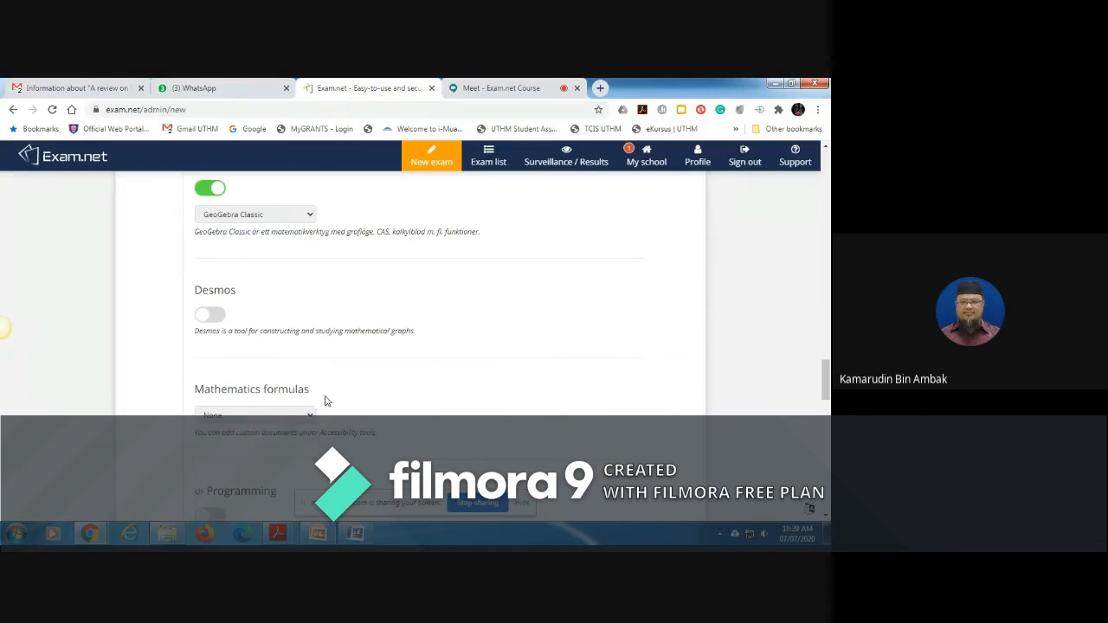
{"action": "left_click_drag", "start_coordinate": [825, 382], "coordinate": [825, 399]}
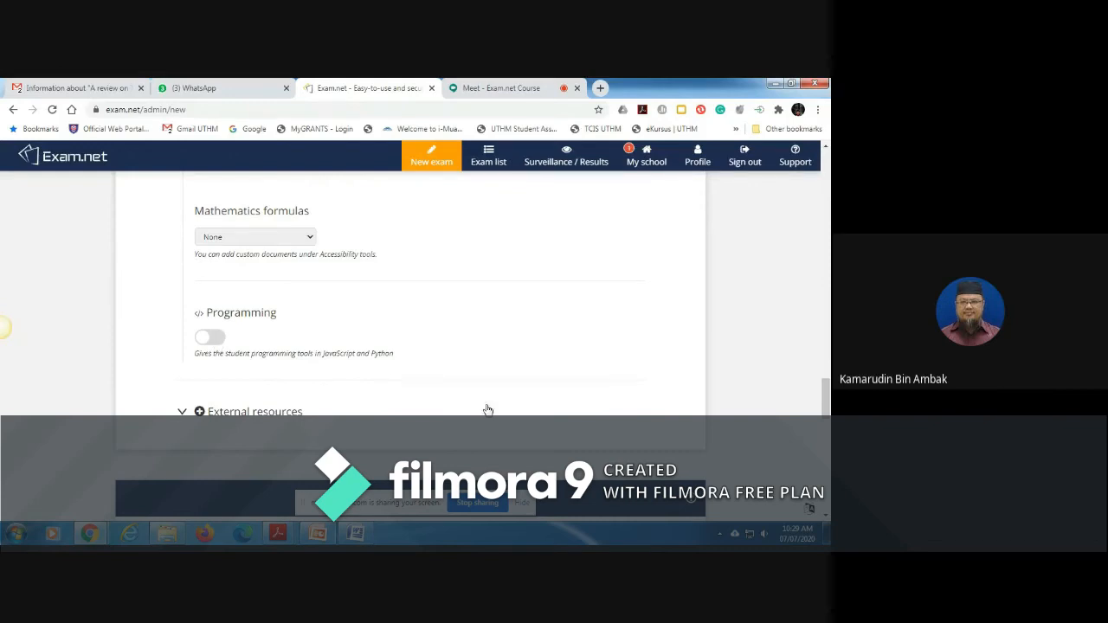
{"action": "scroll", "coordinate": [827, 394], "scroll_direction": "down", "scroll_amount": 2}
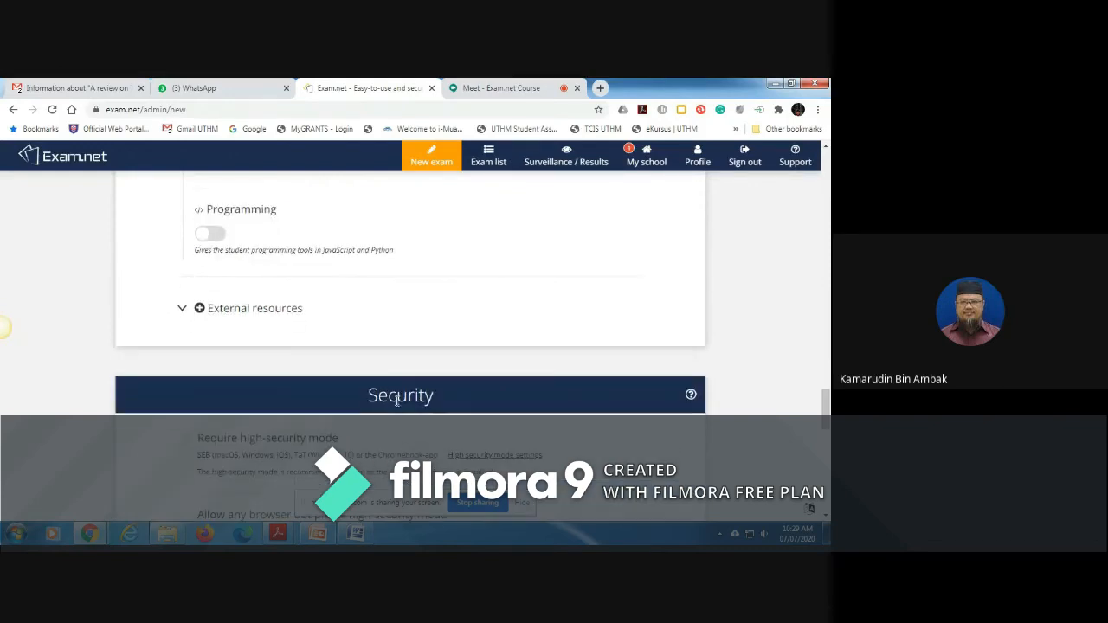
Step: Expand the external resources section to examine its requirements and its resource name and URL fields, and collapse it again
{"action": "left_click", "coordinate": [182, 309]}
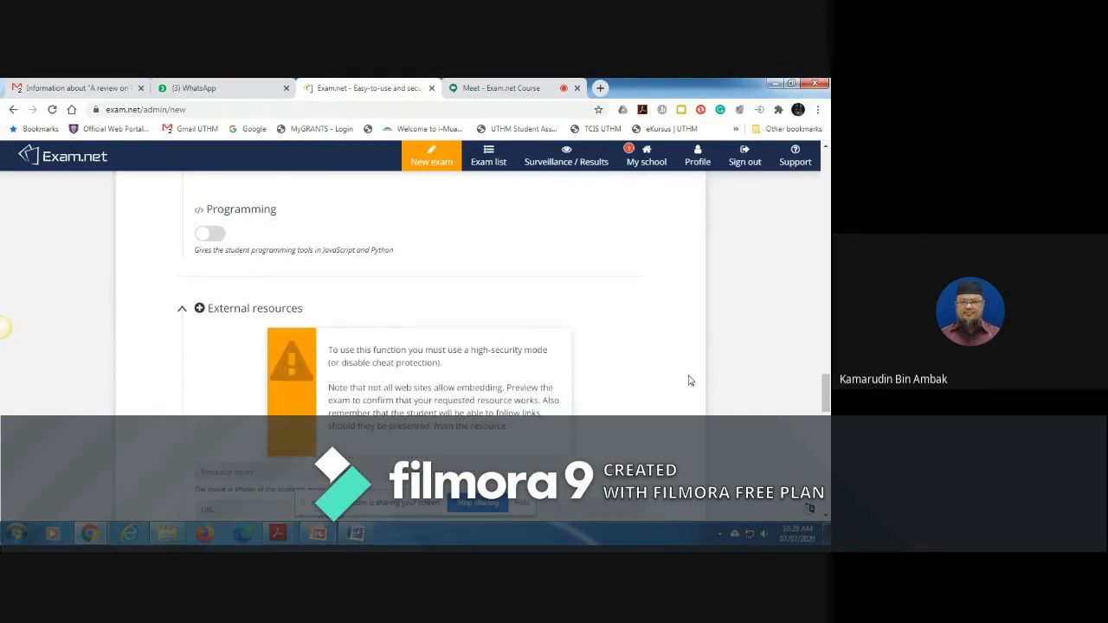
{"action": "scroll", "coordinate": [827, 394], "scroll_direction": "down", "scroll_amount": 2}
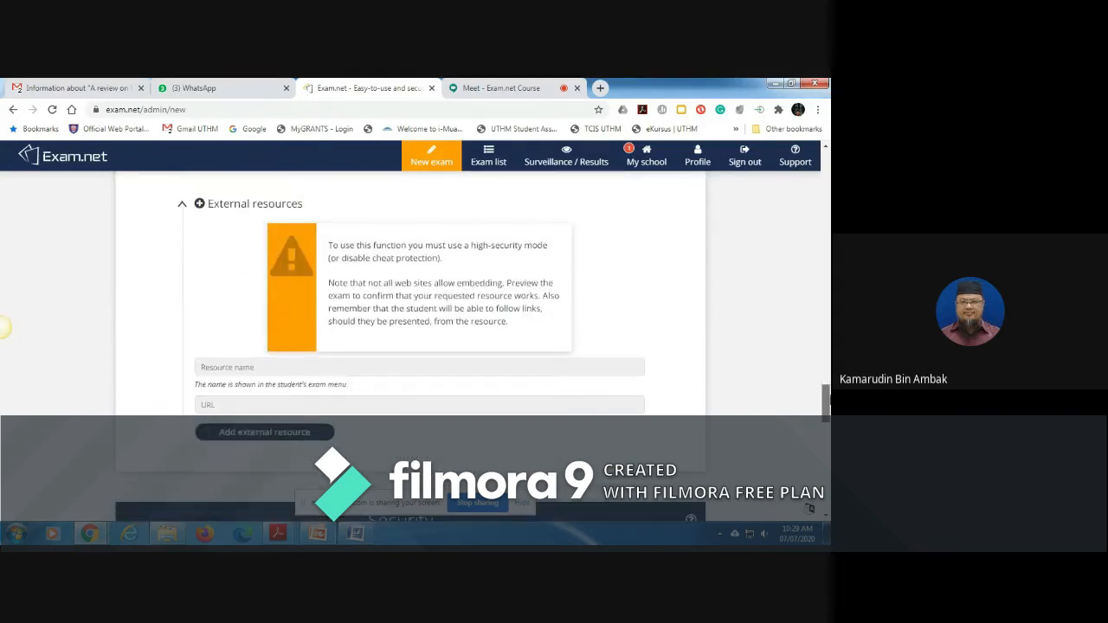
{"action": "scroll", "coordinate": [826, 400], "scroll_direction": "up", "scroll_amount": 1}
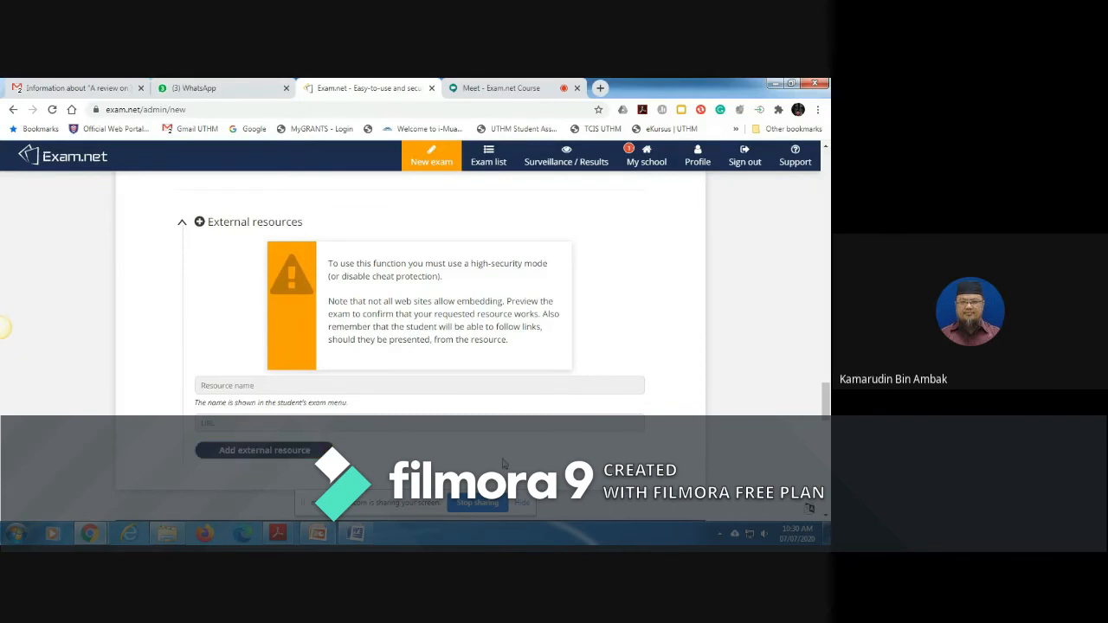
{"action": "left_click", "coordinate": [180, 226]}
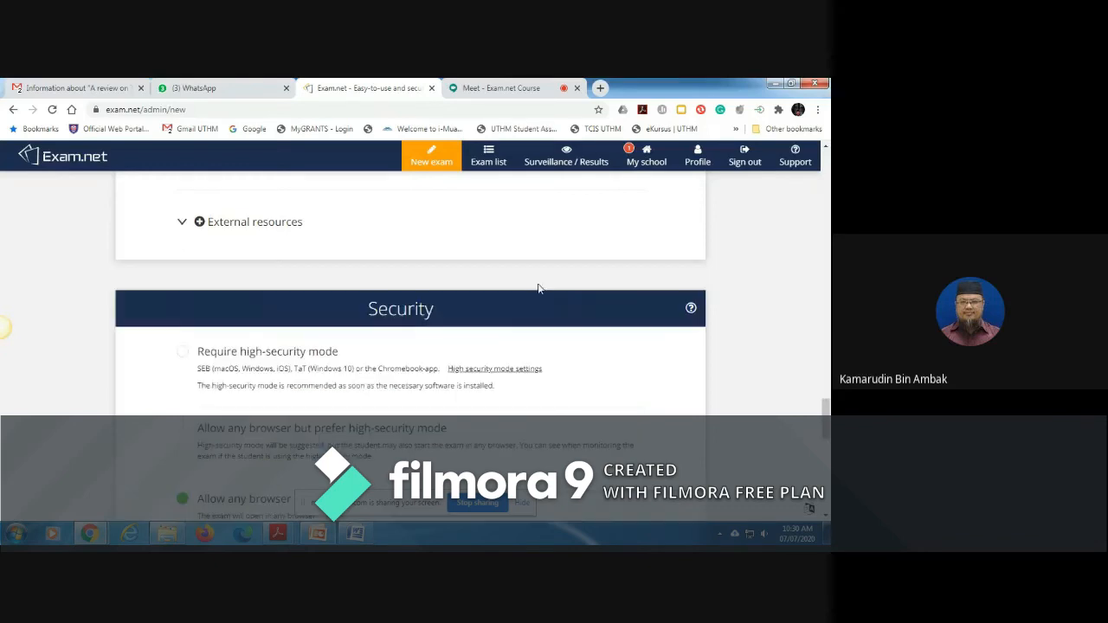
Step: Review the security options, keeping Allow any browser and Require explanation and wait 30 seconds, and create the exam
{"action": "left_click_drag", "start_coordinate": [824, 429], "coordinate": [826, 445]}
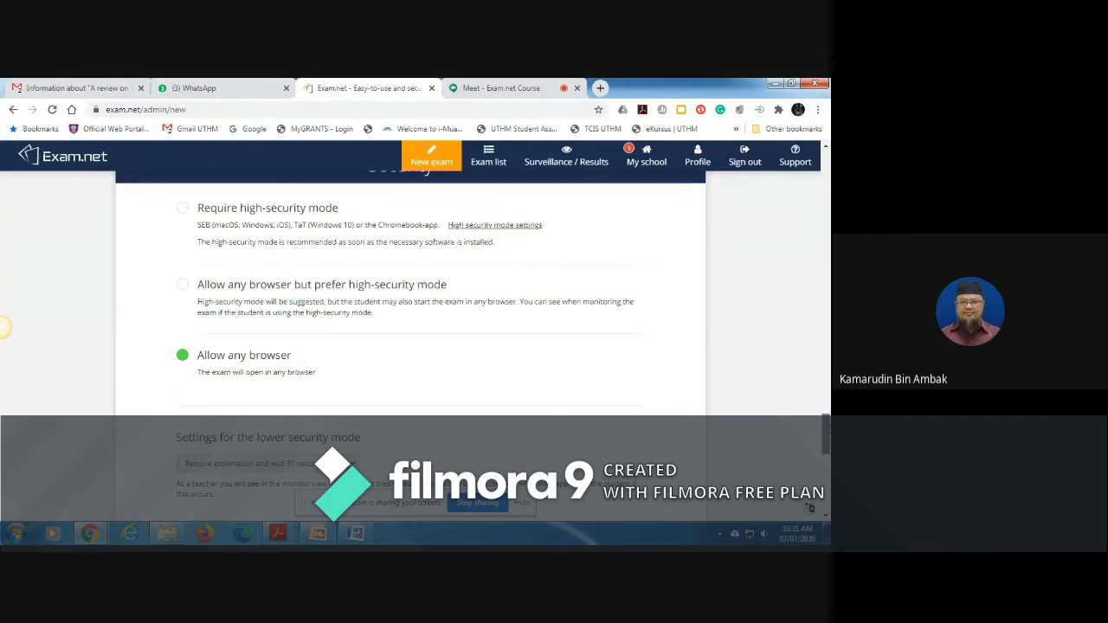
{"action": "scroll", "coordinate": [360, 390], "scroll_direction": "down", "scroll_amount": 3}
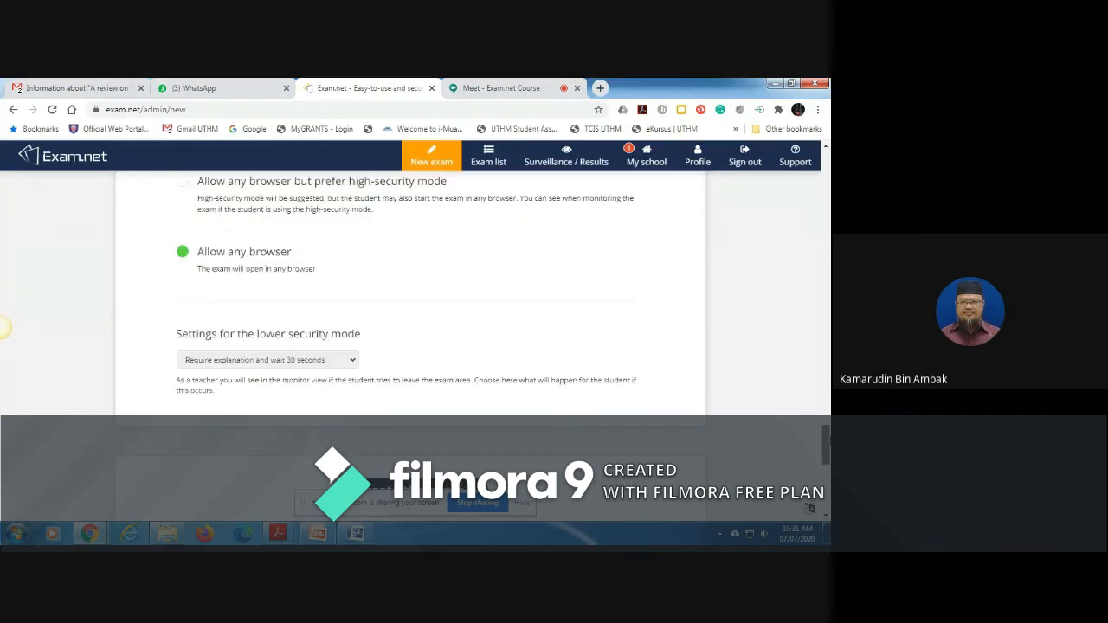
{"action": "left_click", "coordinate": [353, 350]}
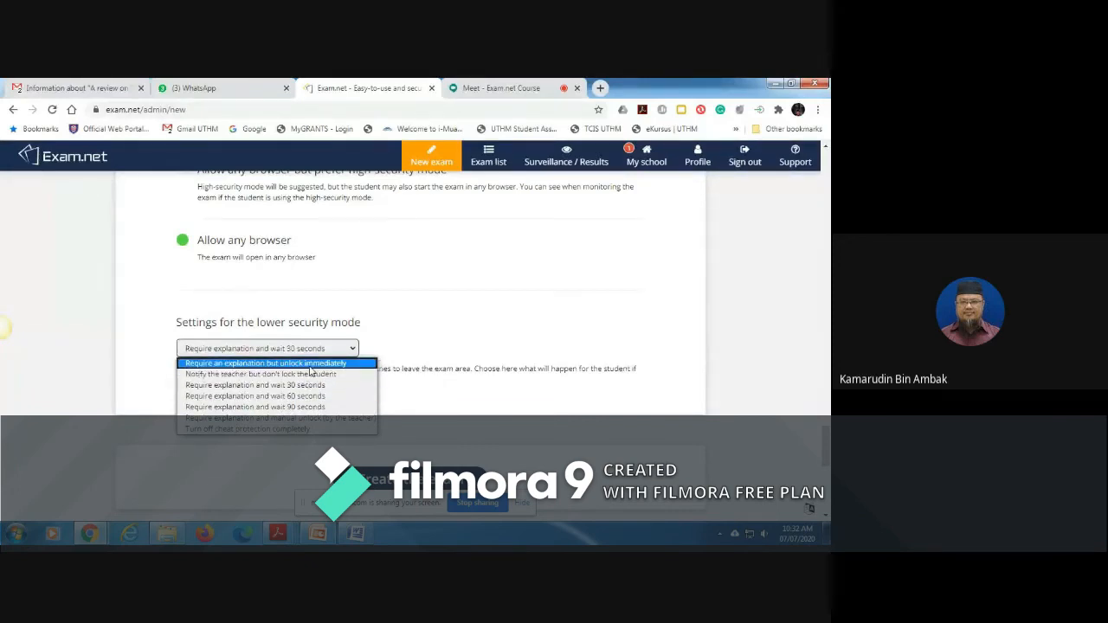
{"action": "left_click", "coordinate": [378, 340]}
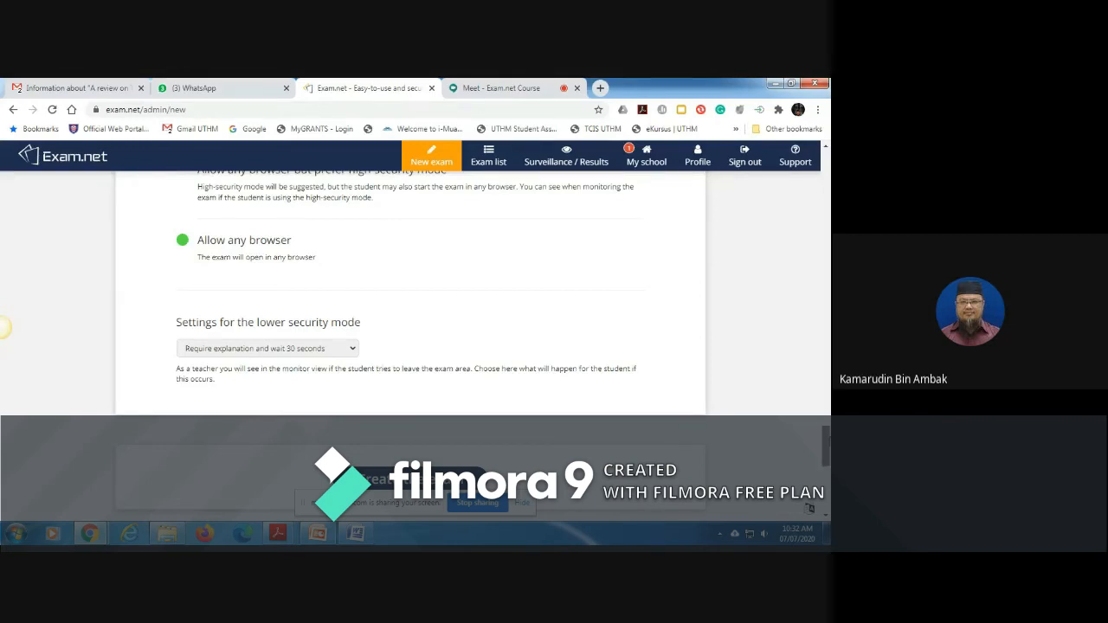
{"action": "scroll", "coordinate": [762, 432], "scroll_direction": "down", "scroll_amount": 2}
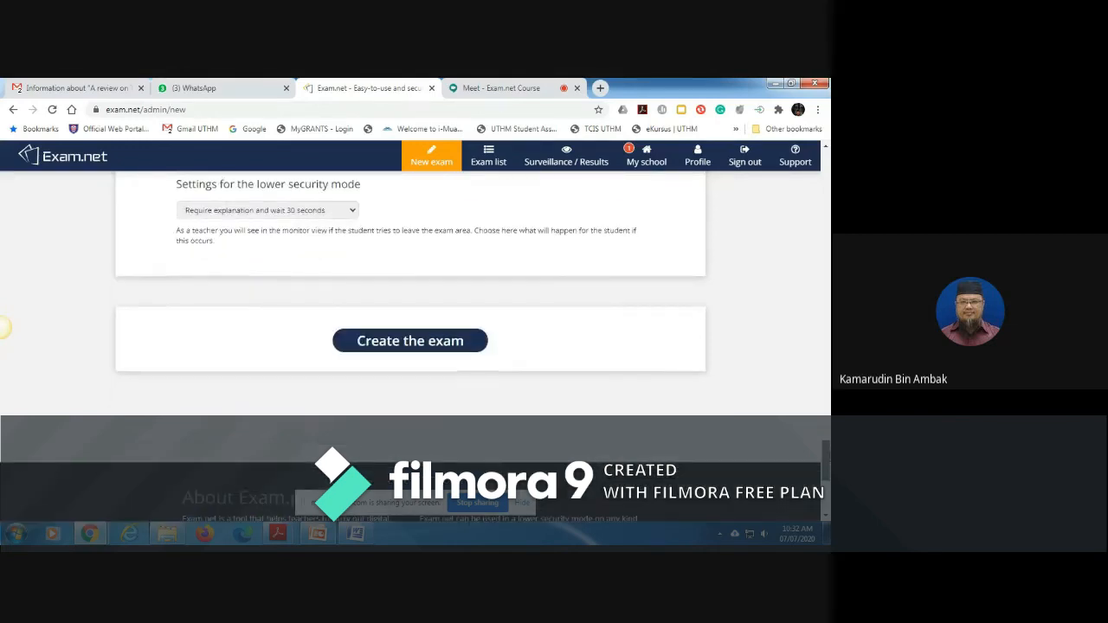
{"action": "left_click", "coordinate": [412, 342]}
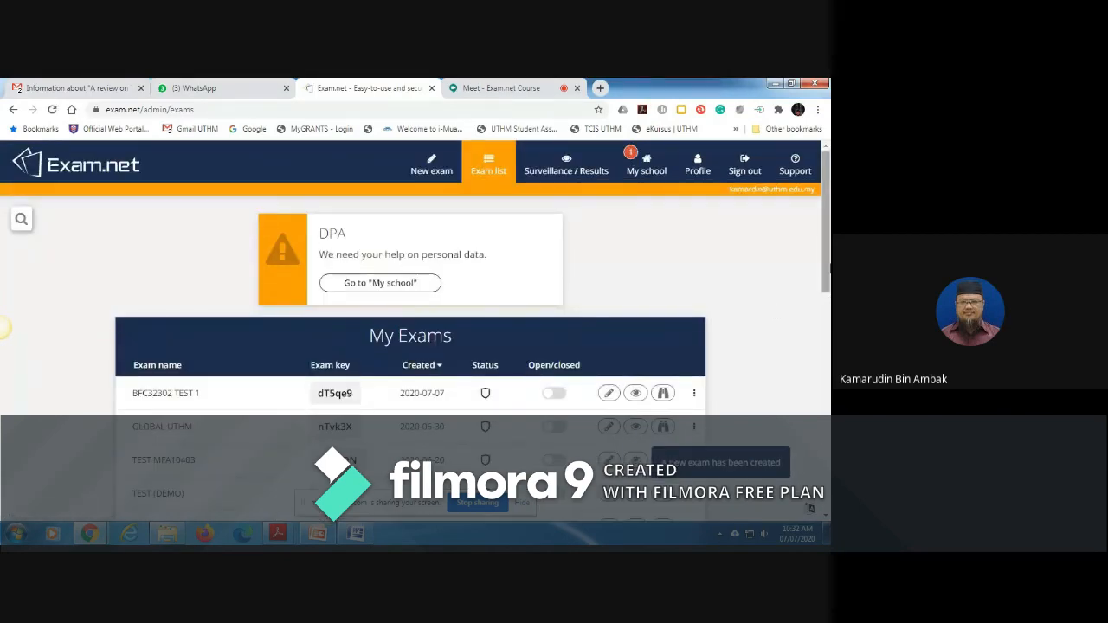
Step: View the confirmation for opening BFC32302 TEST 1 to new students and decline it
{"action": "scroll", "coordinate": [3, 327], "scroll_direction": "down", "scroll_amount": 1}
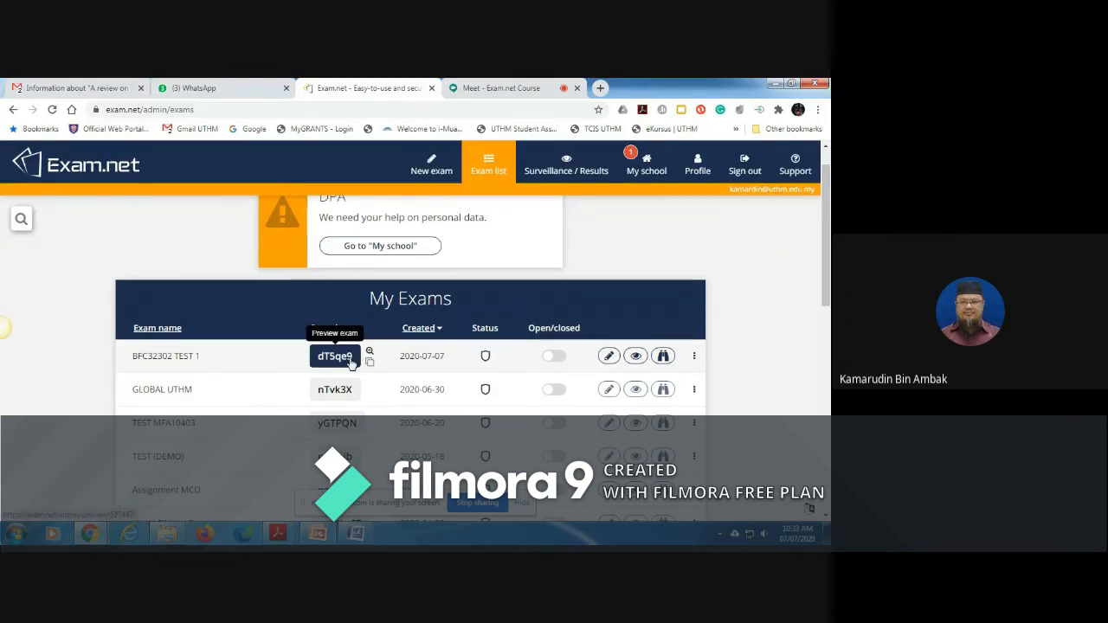
{"action": "left_click", "coordinate": [555, 359]}
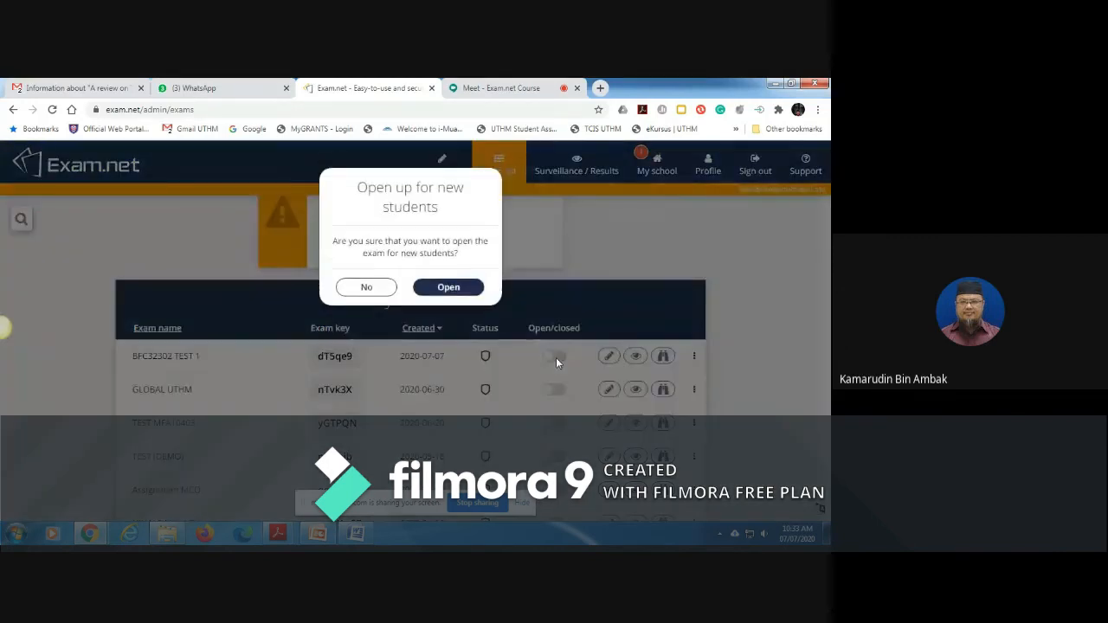
{"action": "left_click", "coordinate": [371, 286]}
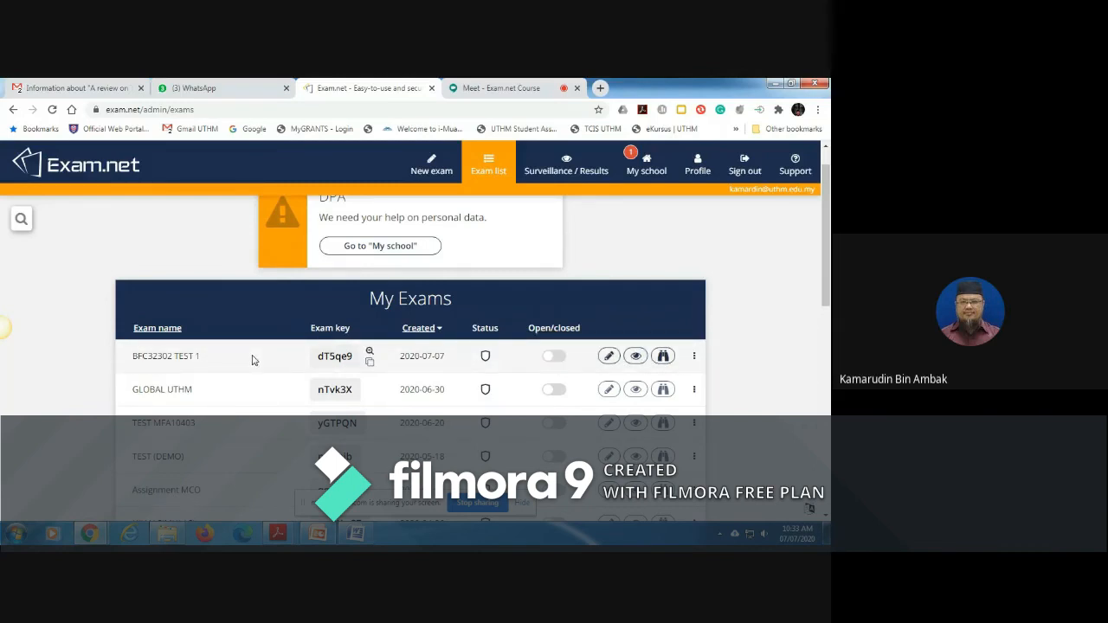
Step: Preview BFC32302 TEST 1 as a student, begin the exam and go to question Q1 in the question paper
{"action": "left_click", "coordinate": [335, 360]}
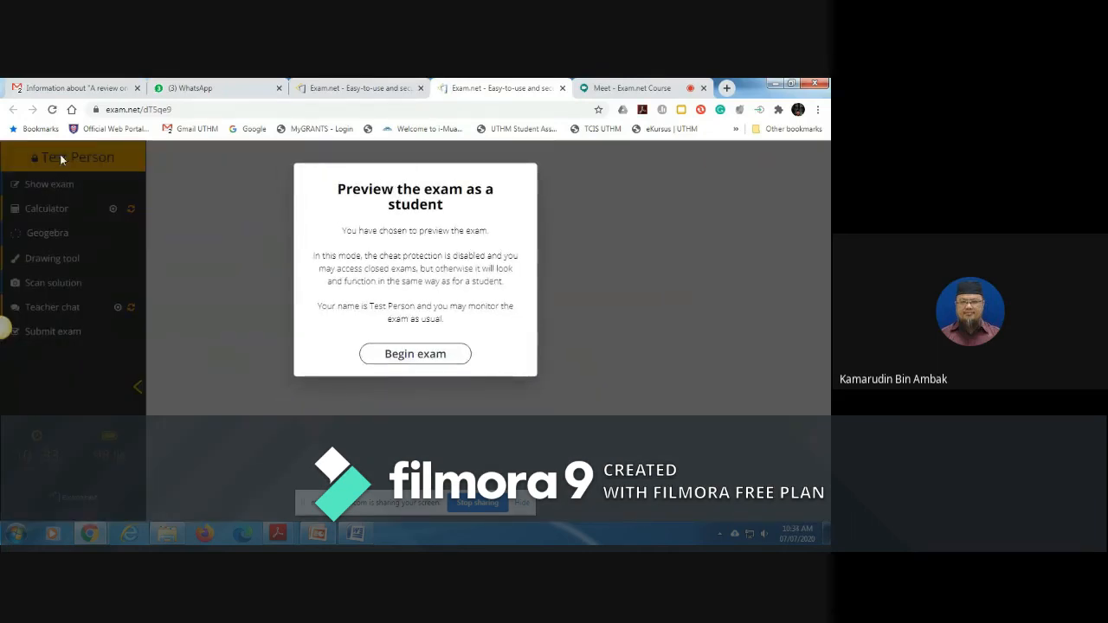
{"action": "left_click", "coordinate": [431, 356]}
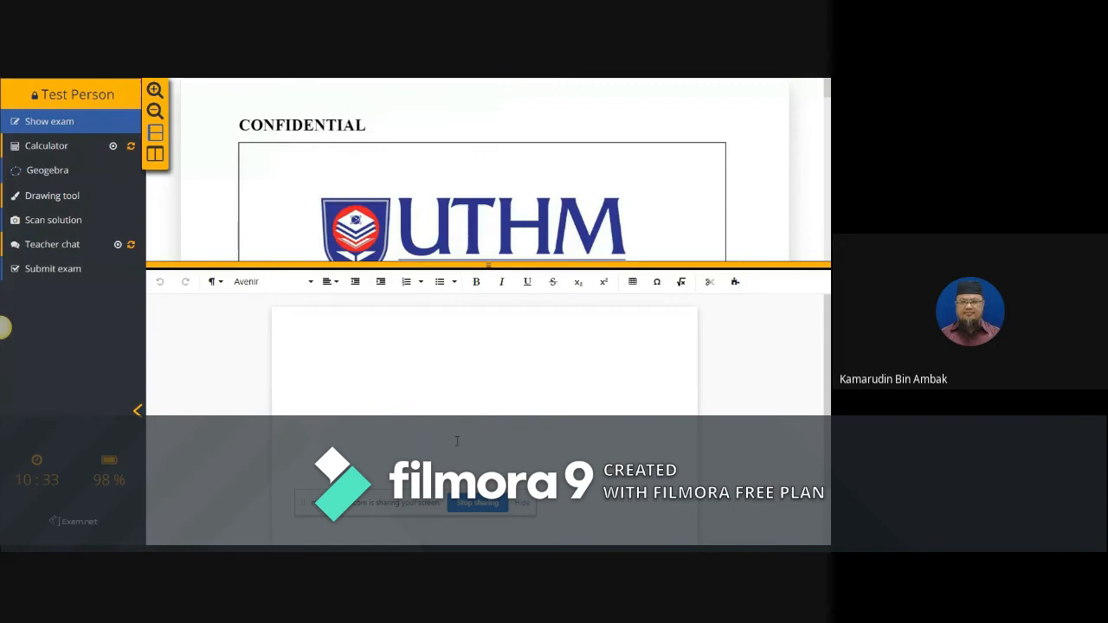
{"action": "left_click", "coordinate": [444, 395]}
{"action": "left_click_drag", "start_coordinate": [827, 94], "coordinate": [827, 180]}
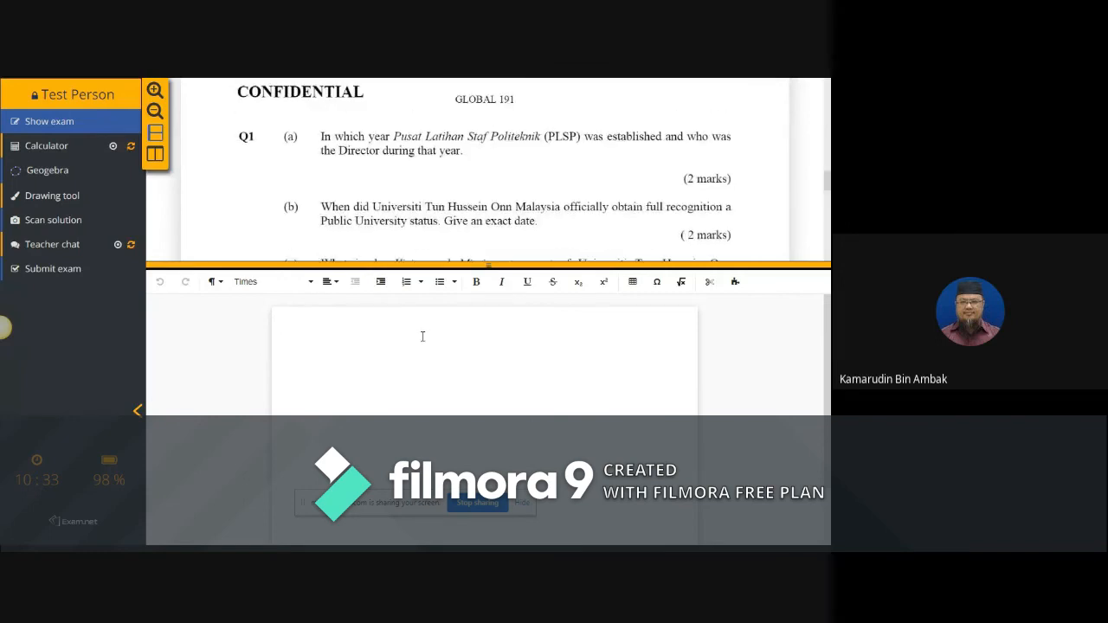
Step: Write the answer "Q1. (a). 16 September 1993" in the answer sheet and submit the previewed exam
{"action": "type", "text": "q"}
{"action": "key", "text": "BackSpace"}
{"action": "type", "text": "s"}
{"action": "key", "text": "BackSpace"}
{"action": "type", "text": "Q1. "}
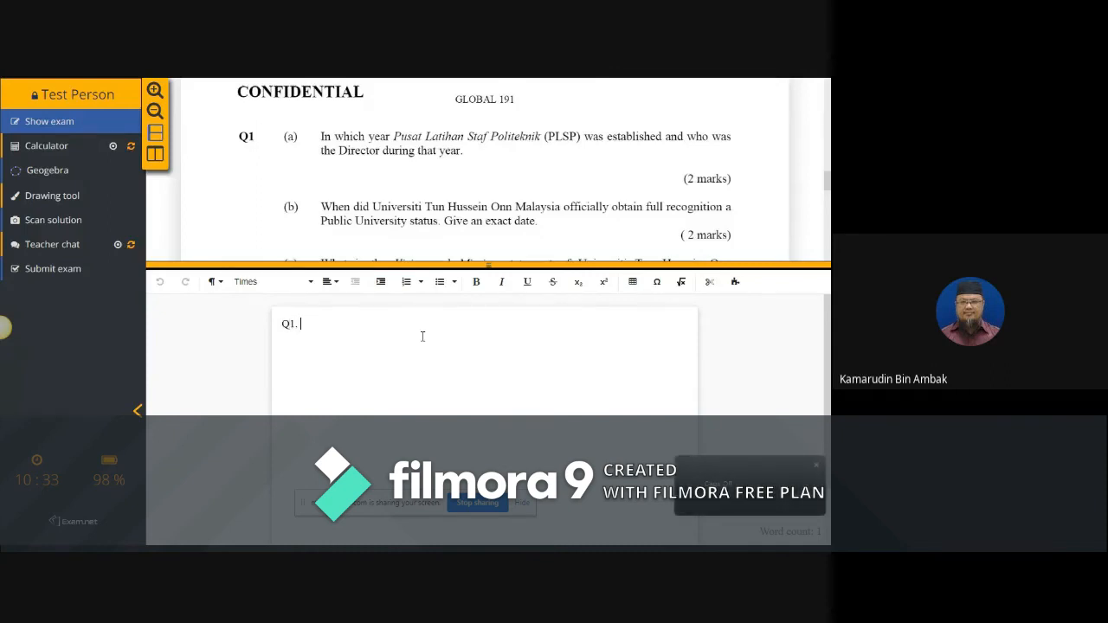
{"action": "type", "text": "(a)."}
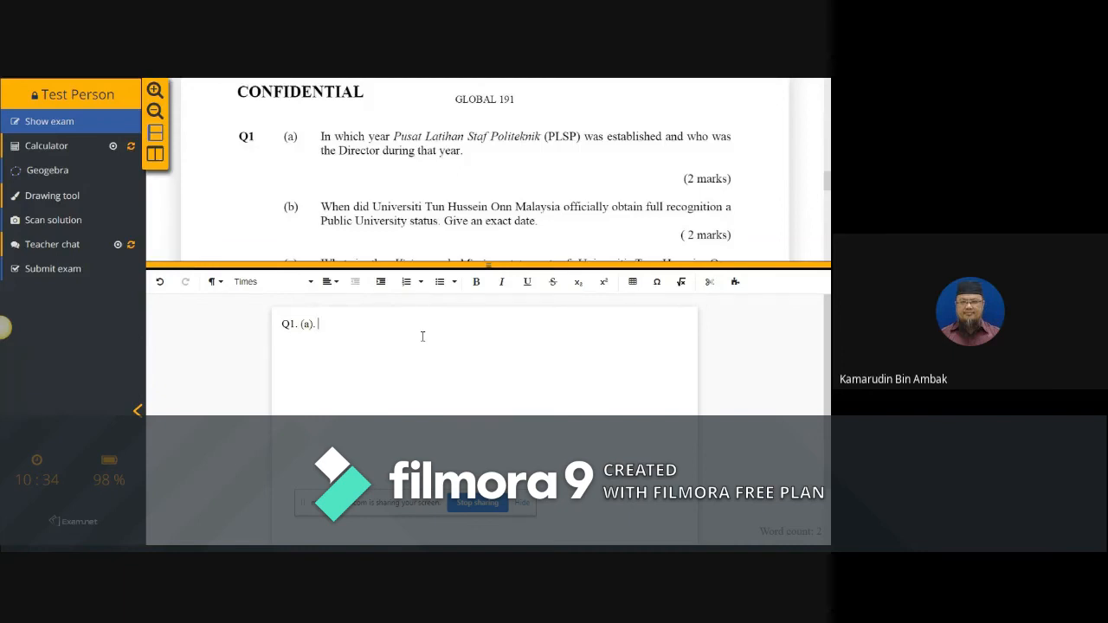
{"action": "type", "text": "16 September 1993"}
{"action": "left_click", "coordinate": [65, 274]}
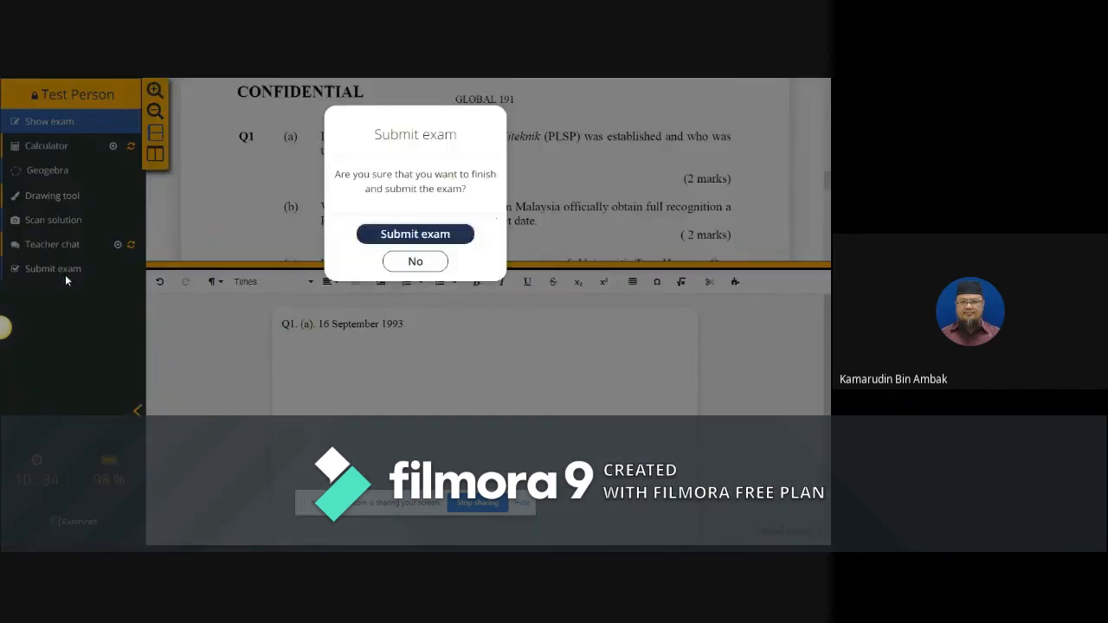
{"action": "left_click", "coordinate": [445, 235]}
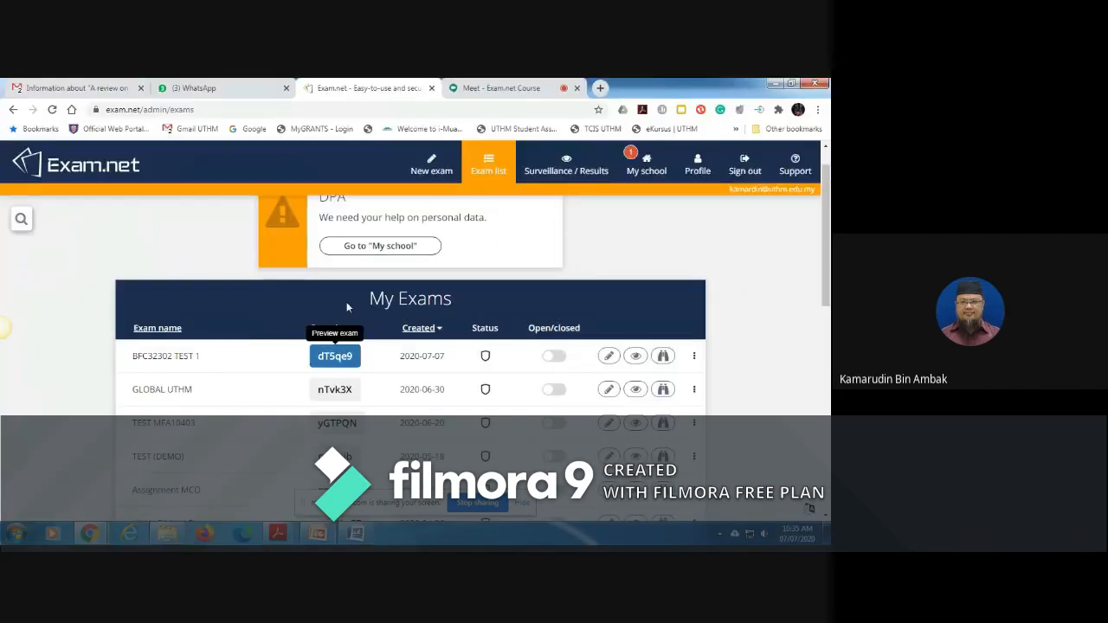
Step: Check the test student's submission in the surveillance and results of BFC32302 TEST 1, and return to the exam list
{"action": "left_click", "coordinate": [636, 358]}
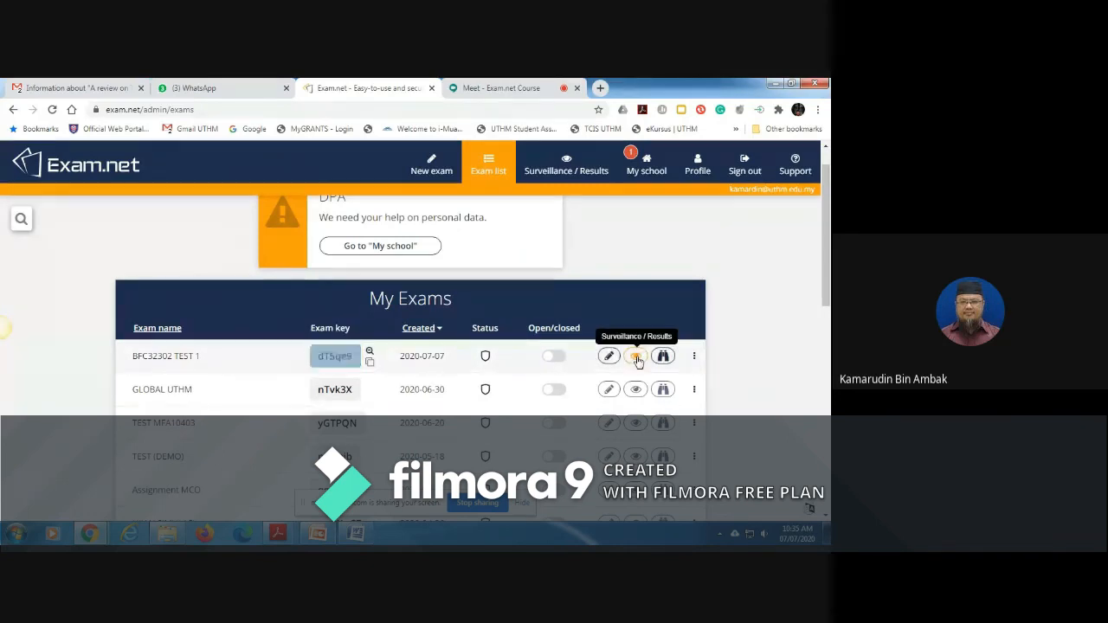
{"action": "left_click_drag", "start_coordinate": [828, 289], "coordinate": [829, 382]}
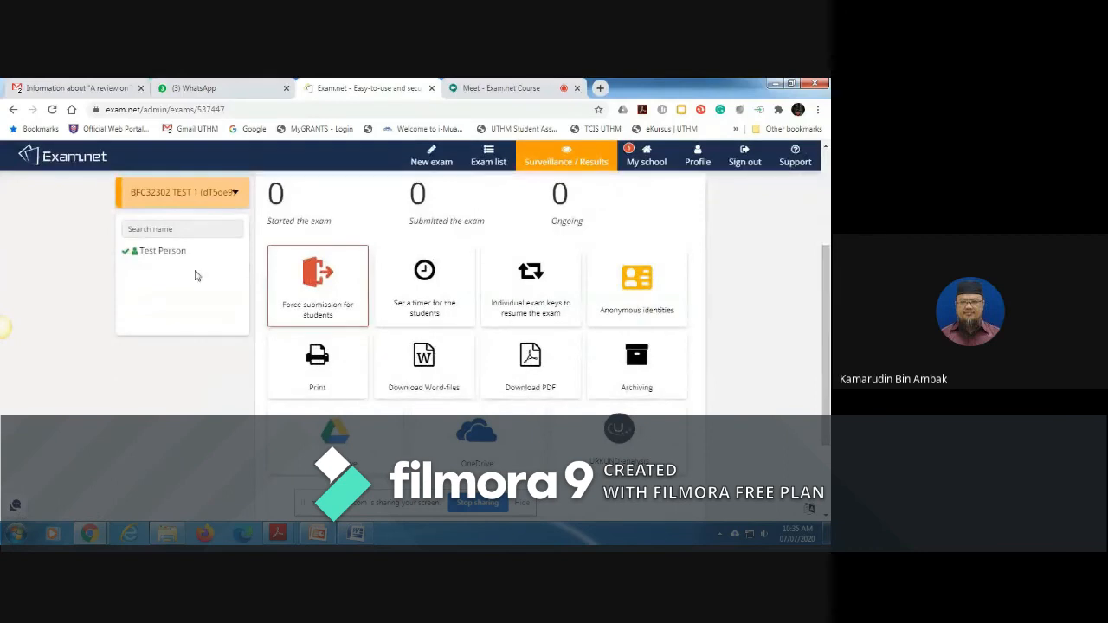
{"action": "left_click", "coordinate": [183, 256]}
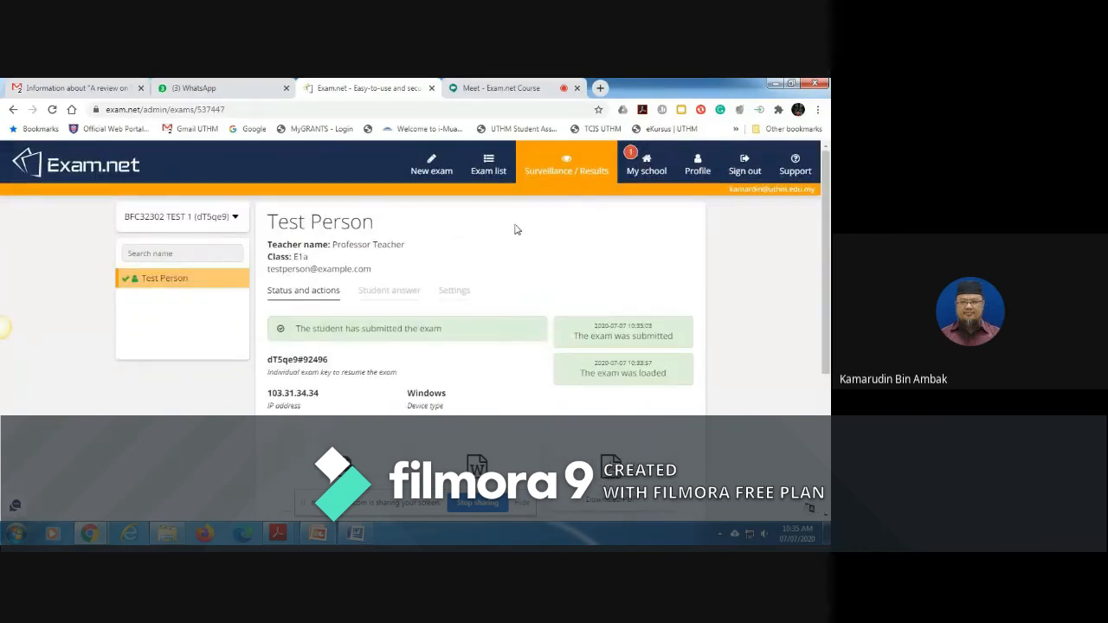
{"action": "left_click", "coordinate": [482, 170]}
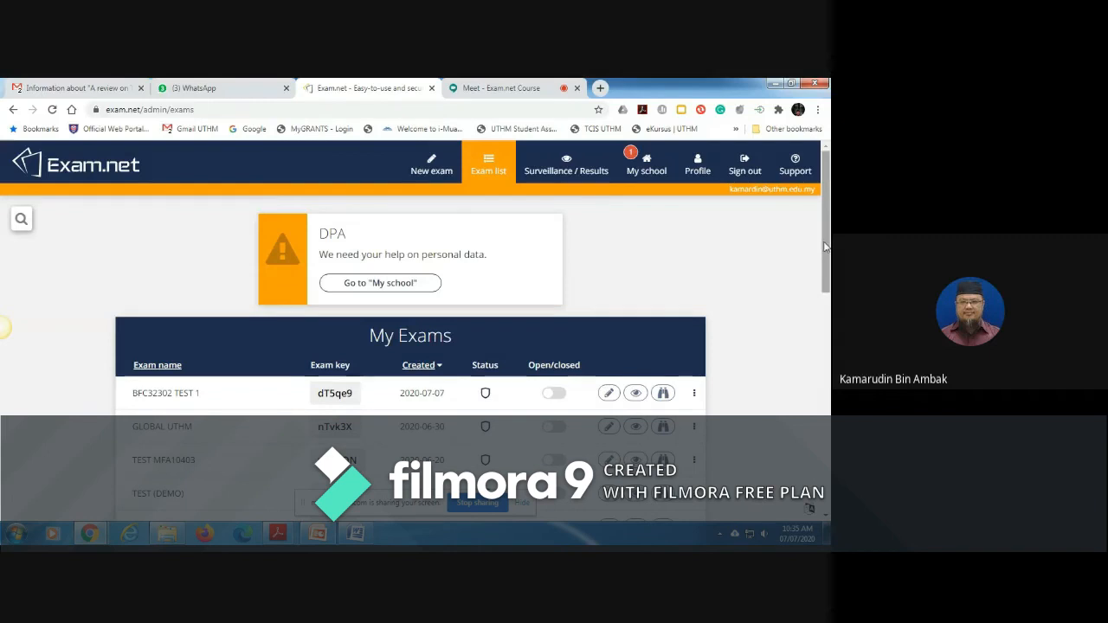
{"action": "left_click_drag", "start_coordinate": [825, 246], "coordinate": [826, 279]}
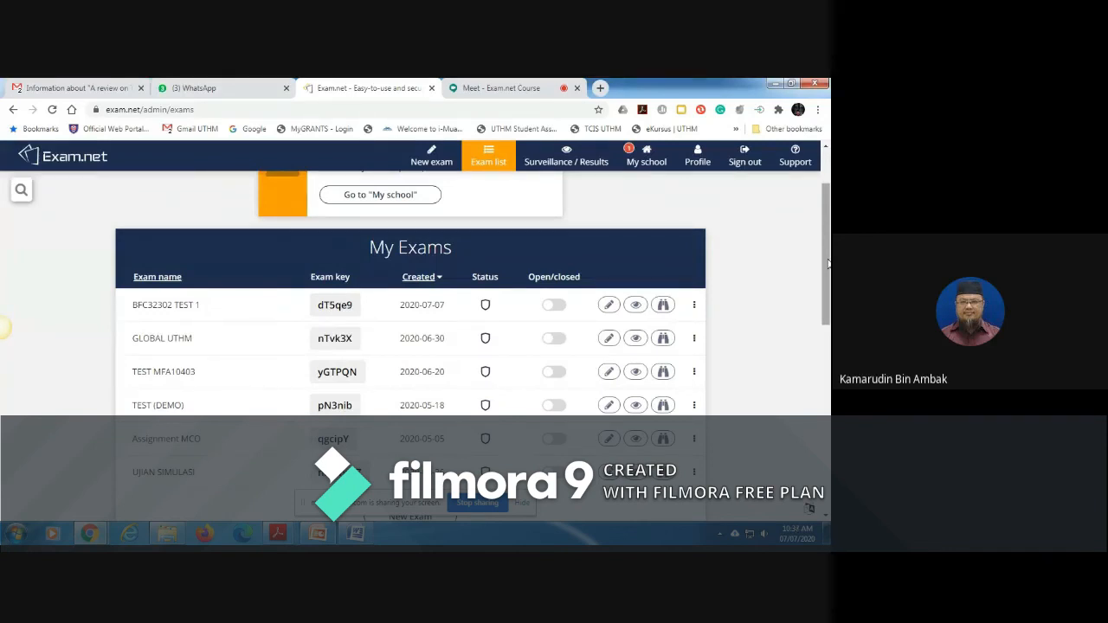
Step: Open Assignment MCO 1594018627982.pdf from the Exam.net folder and examine the first pages of scanned handwritten student answers
{"action": "left_click", "coordinate": [168, 534]}
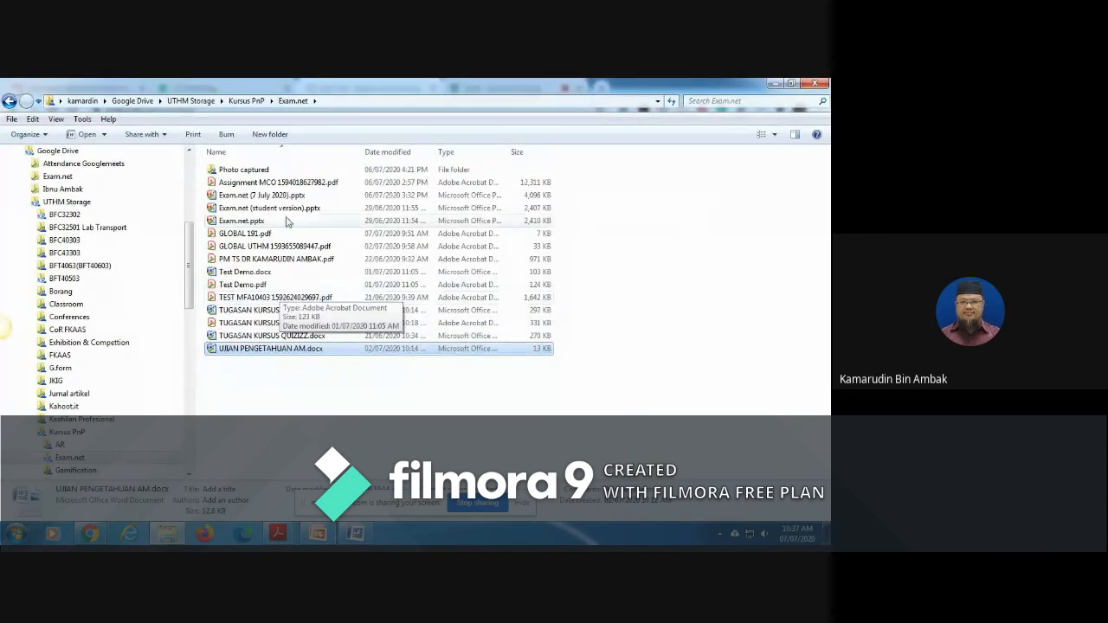
{"action": "double_click", "coordinate": [293, 183]}
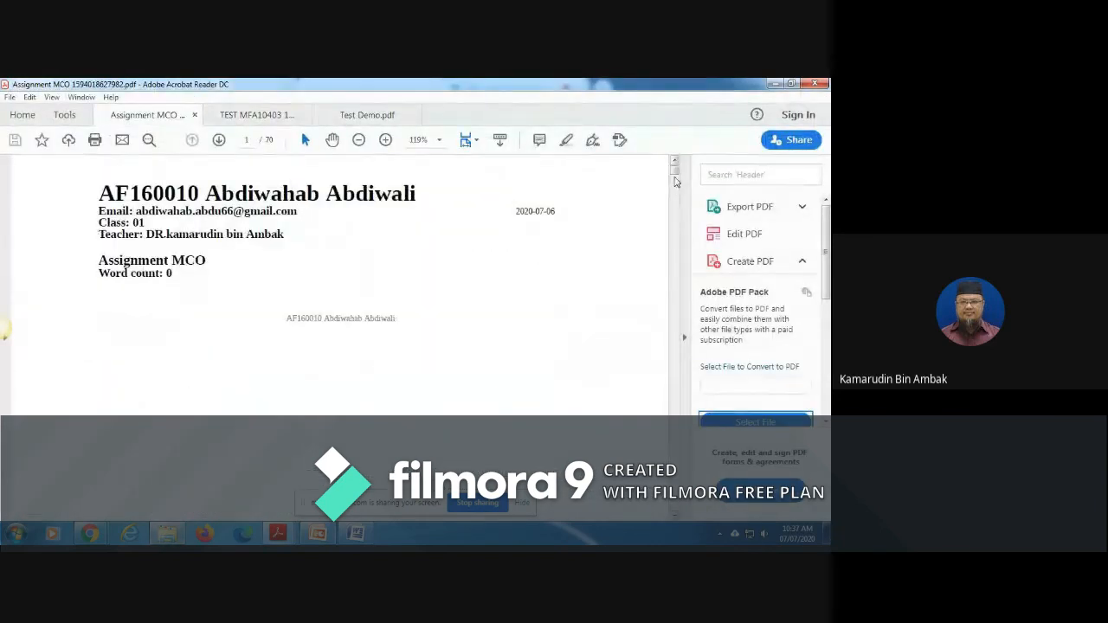
{"action": "left_click", "coordinate": [675, 179]}
{"action": "left_click", "coordinate": [675, 179]}
{"action": "left_click", "coordinate": [675, 179]}
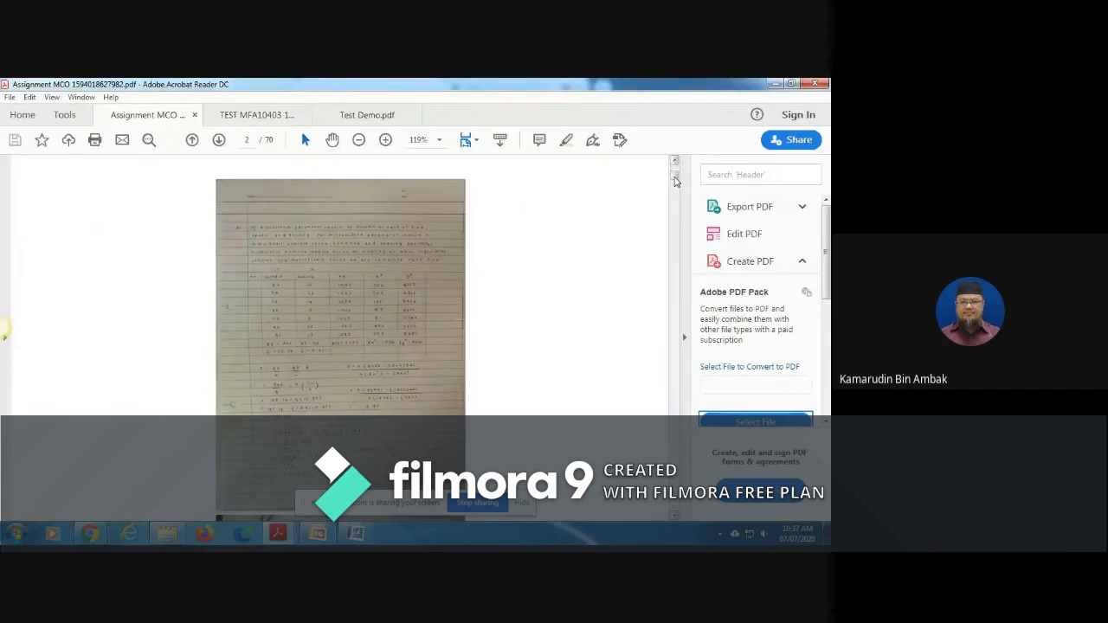
{"action": "left_click", "coordinate": [675, 180]}
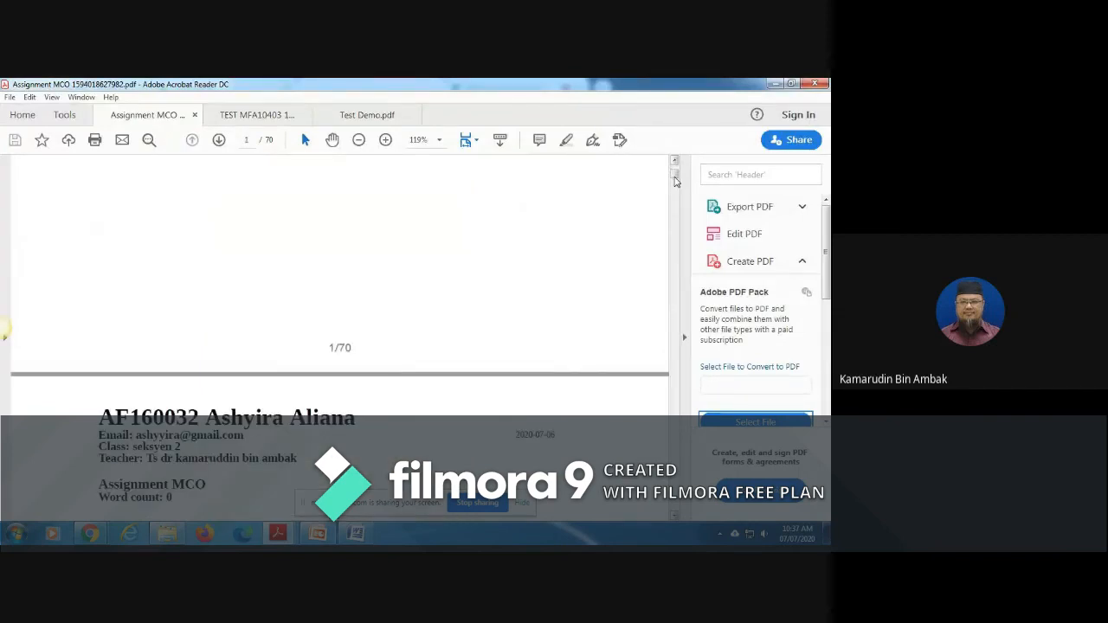
{"action": "left_click", "coordinate": [675, 179]}
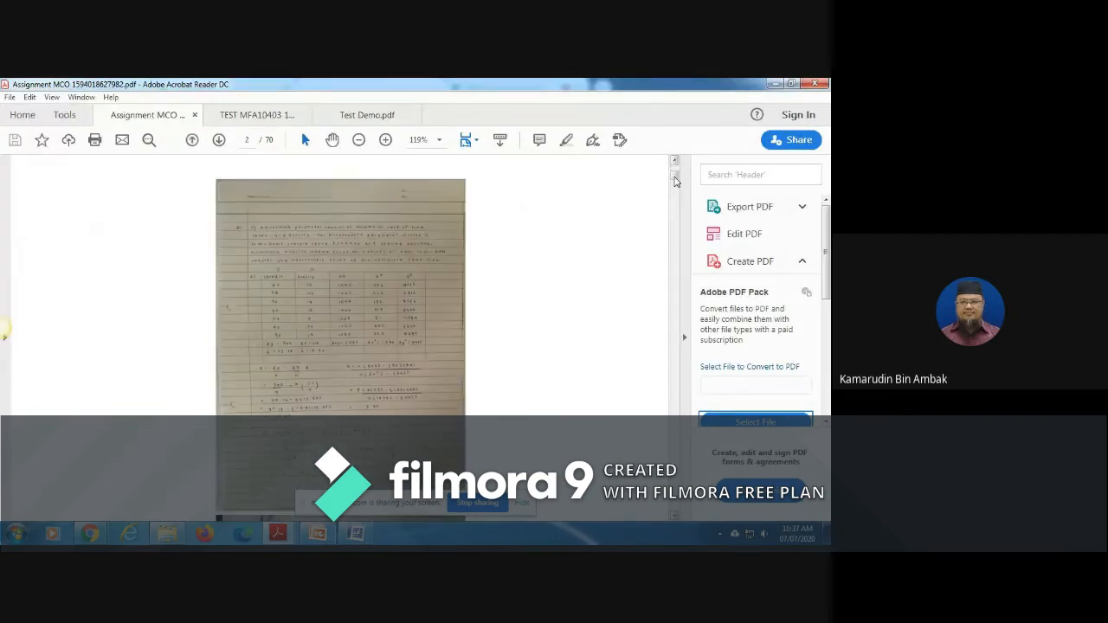
Step: Examine the typed Q1 and Q2 answers with tables, diagram and calculations on pages 6 to 8 of the Assignment MCO PDF
{"action": "left_click", "coordinate": [675, 179]}
{"action": "left_click", "coordinate": [675, 180]}
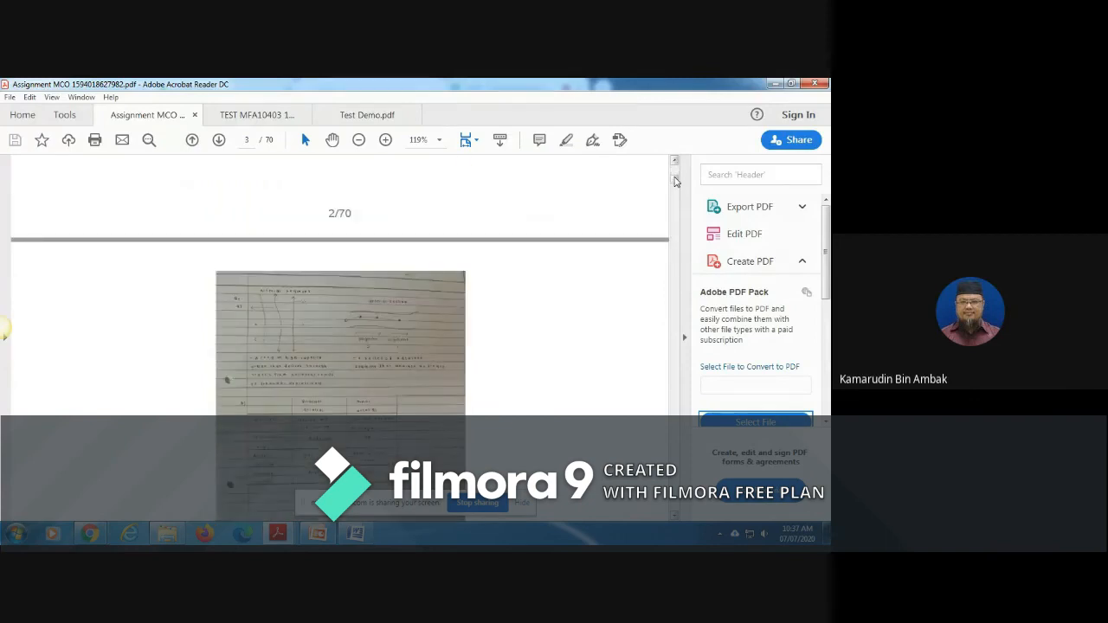
{"action": "left_click", "coordinate": [675, 179]}
{"action": "left_click", "coordinate": [675, 179]}
{"action": "scroll", "coordinate": [676, 182], "scroll_direction": "down", "scroll_amount": 10}
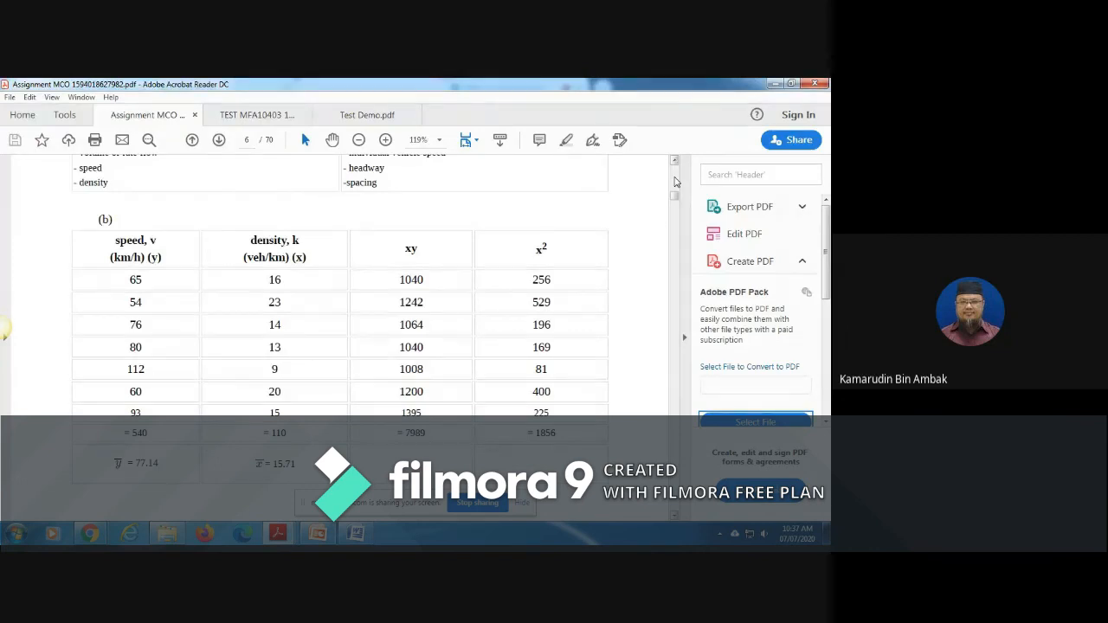
{"action": "left_click", "coordinate": [674, 162]}
{"action": "left_click", "coordinate": [674, 163]}
{"action": "left_click", "coordinate": [674, 163]}
{"action": "left_click", "coordinate": [675, 163]}
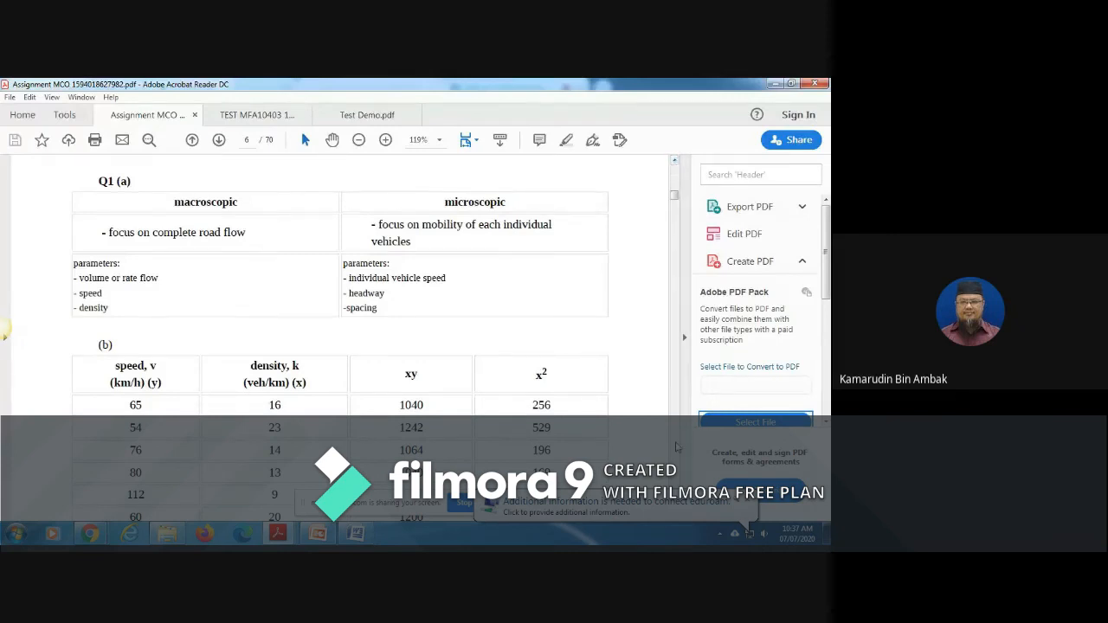
{"action": "scroll", "coordinate": [684, 353], "scroll_direction": "down", "scroll_amount": 4}
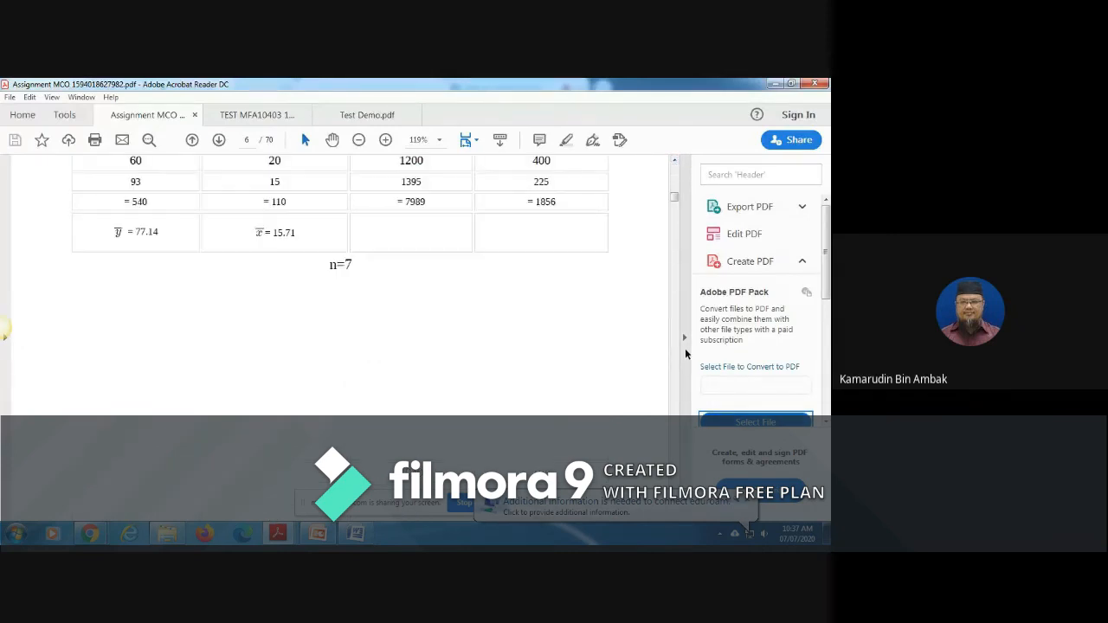
{"action": "scroll", "coordinate": [340, 253], "scroll_direction": "down", "scroll_amount": 3}
{"action": "scroll", "coordinate": [340, 253], "scroll_direction": "down", "scroll_amount": 8}
{"action": "scroll", "coordinate": [341, 253], "scroll_direction": "up", "scroll_amount": 4}
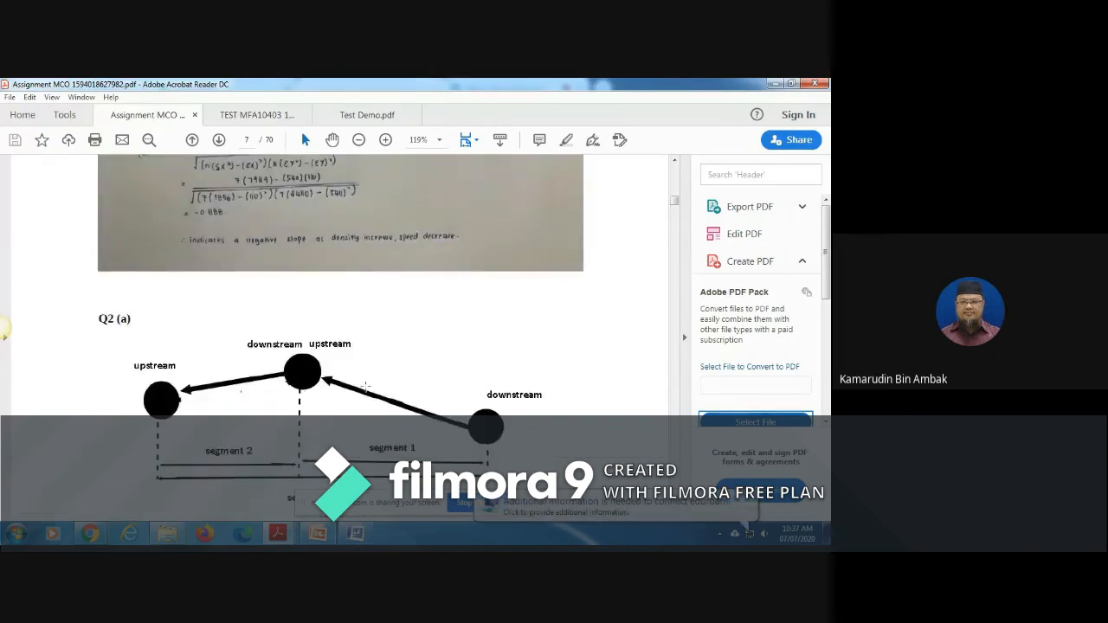
{"action": "scroll", "coordinate": [366, 387], "scroll_direction": "down", "scroll_amount": 10}
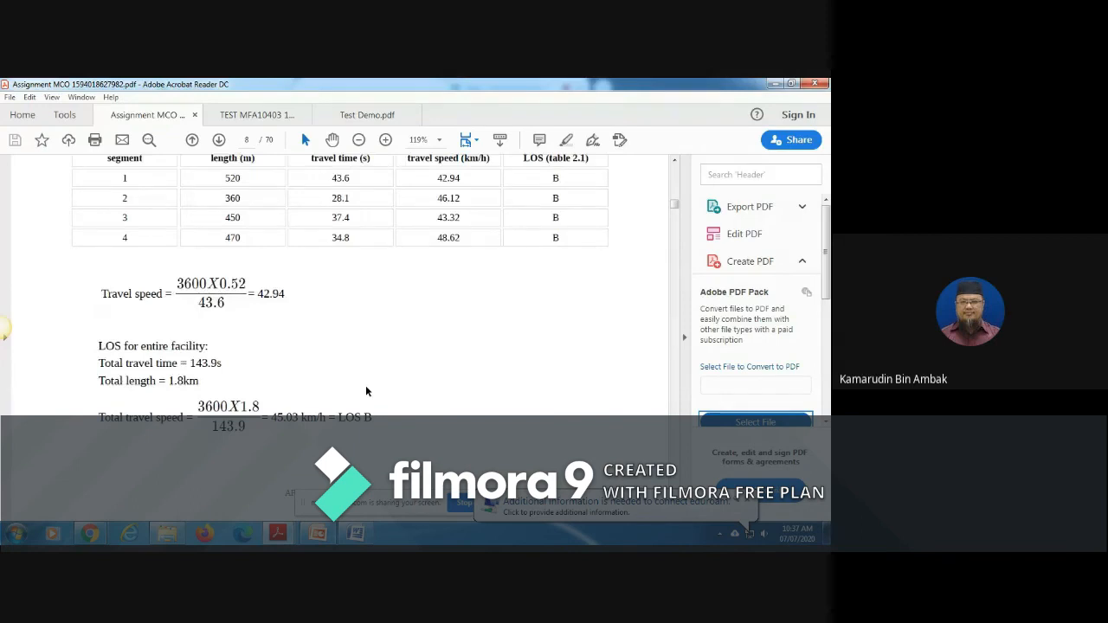
Step: Look through the following students' typed and photographed Assignment MCO submissions, from page 10 to page 27
{"action": "scroll", "coordinate": [365, 390], "scroll_direction": "down", "scroll_amount": 15}
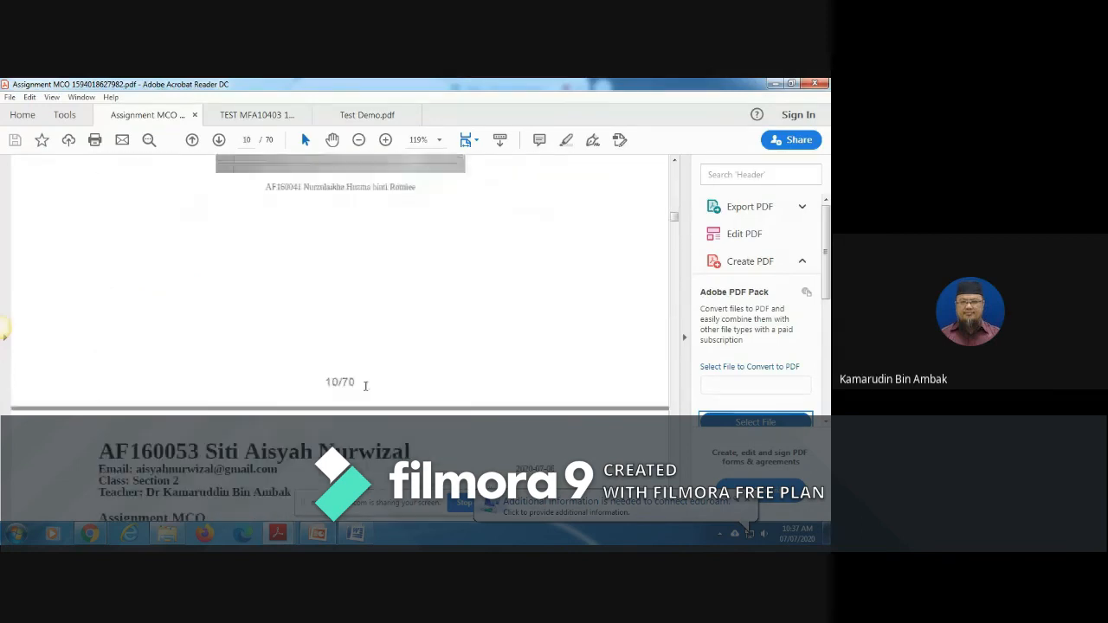
{"action": "scroll", "coordinate": [366, 386], "scroll_direction": "down", "scroll_amount": 15}
{"action": "scroll", "coordinate": [366, 386], "scroll_direction": "down", "scroll_amount": 15}
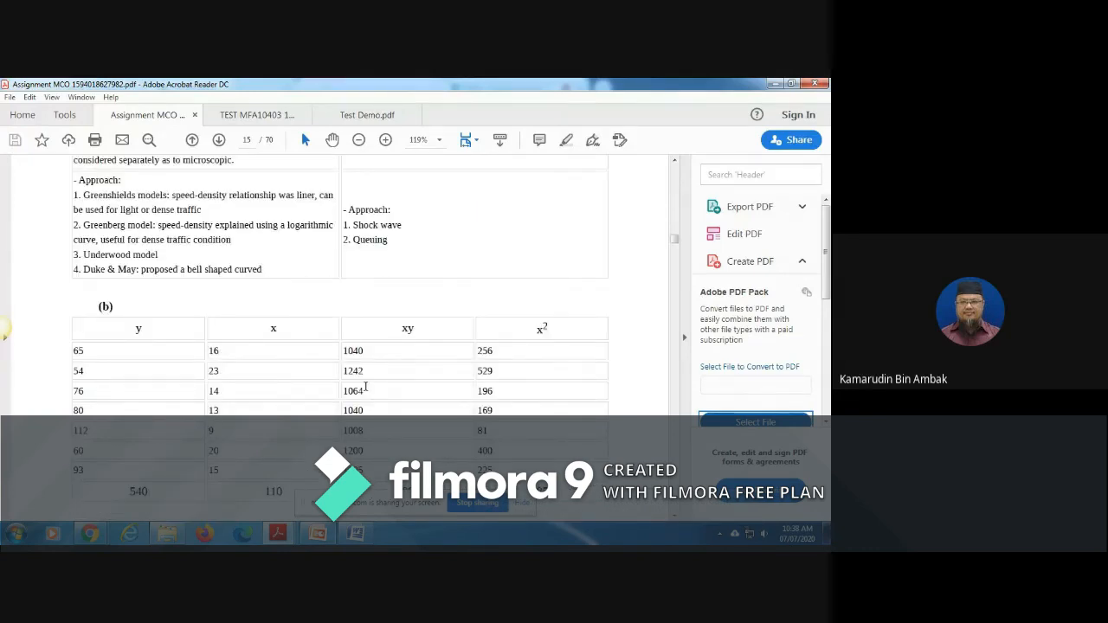
{"action": "scroll", "coordinate": [365, 386], "scroll_direction": "down", "scroll_amount": 10}
{"action": "scroll", "coordinate": [366, 389], "scroll_direction": "down", "scroll_amount": 15}
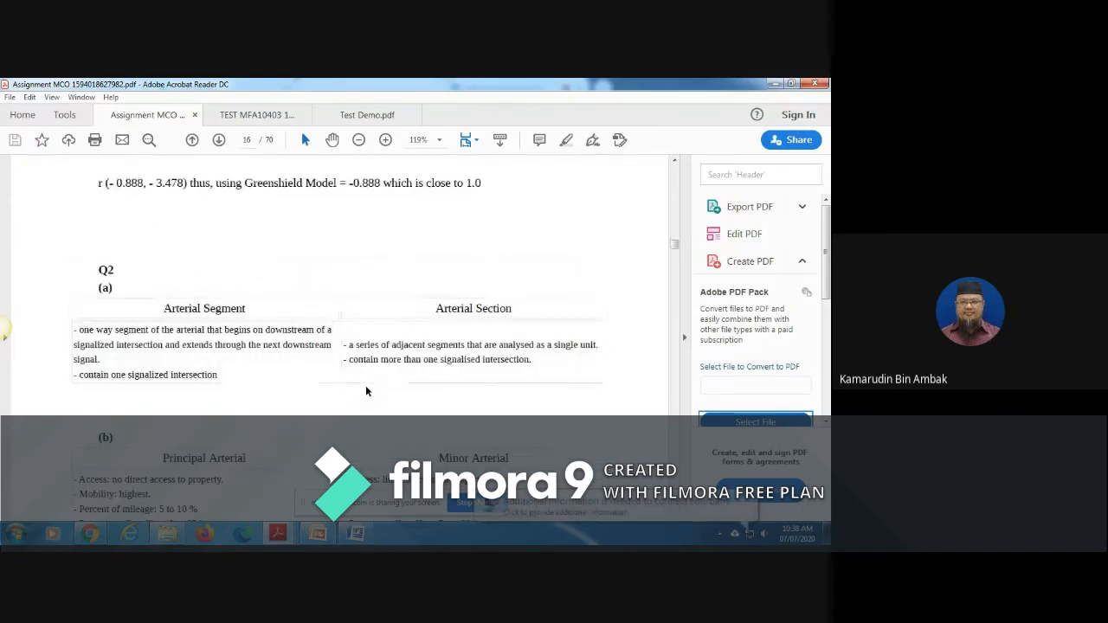
{"action": "scroll", "coordinate": [365, 386], "scroll_direction": "down", "scroll_amount": 20}
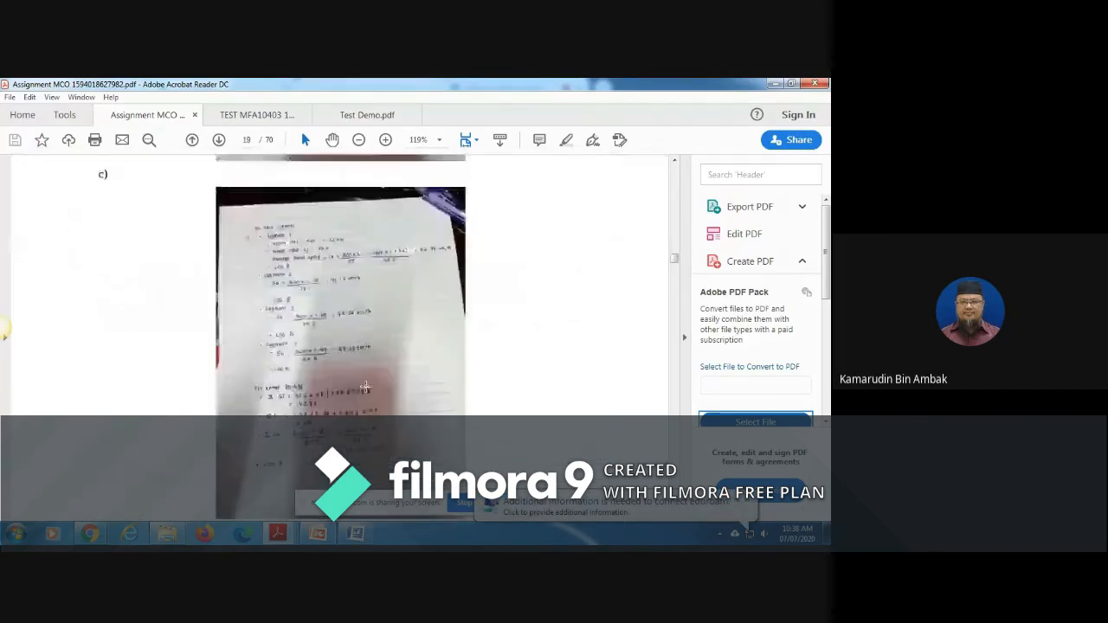
{"action": "scroll", "coordinate": [365, 386], "scroll_direction": "down", "scroll_amount": 15}
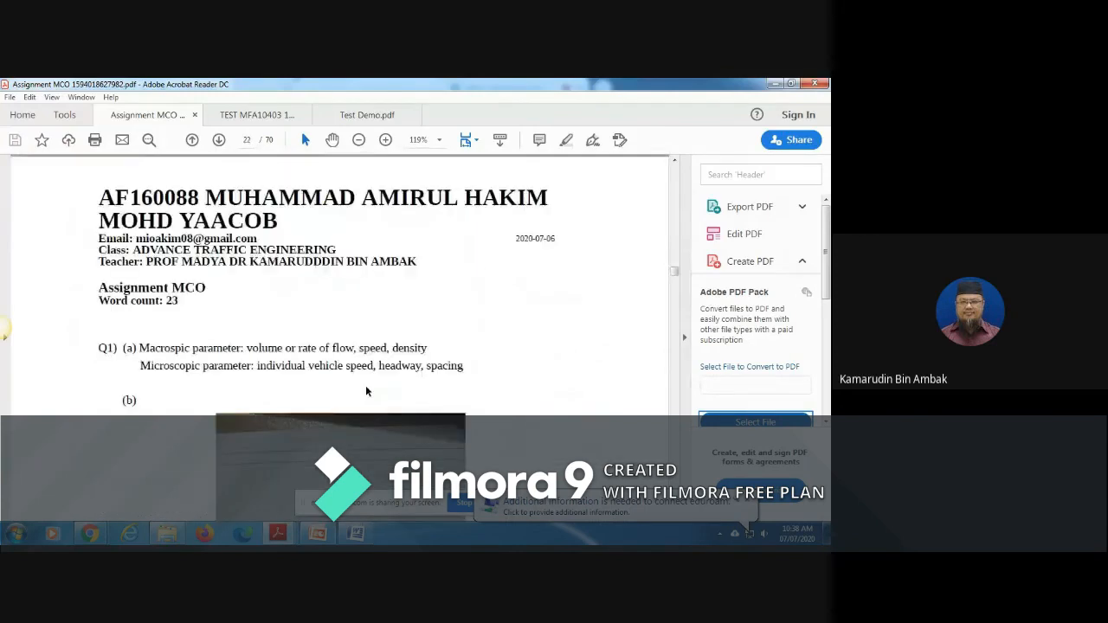
{"action": "scroll", "coordinate": [366, 386], "scroll_direction": "down", "scroll_amount": 15}
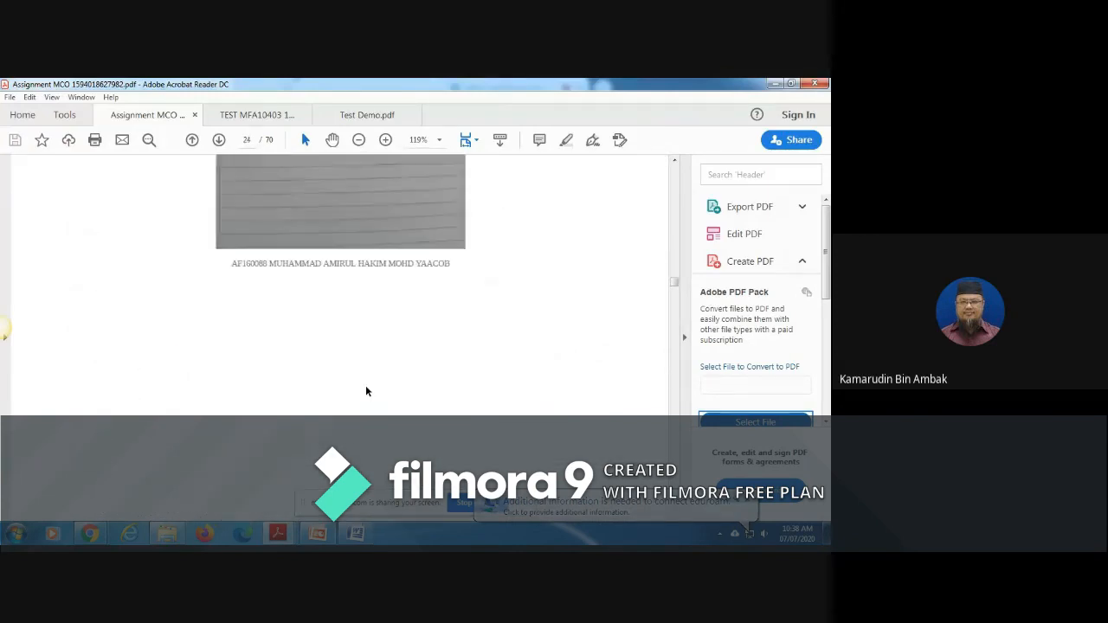
{"action": "scroll", "coordinate": [366, 386], "scroll_direction": "down", "scroll_amount": 10}
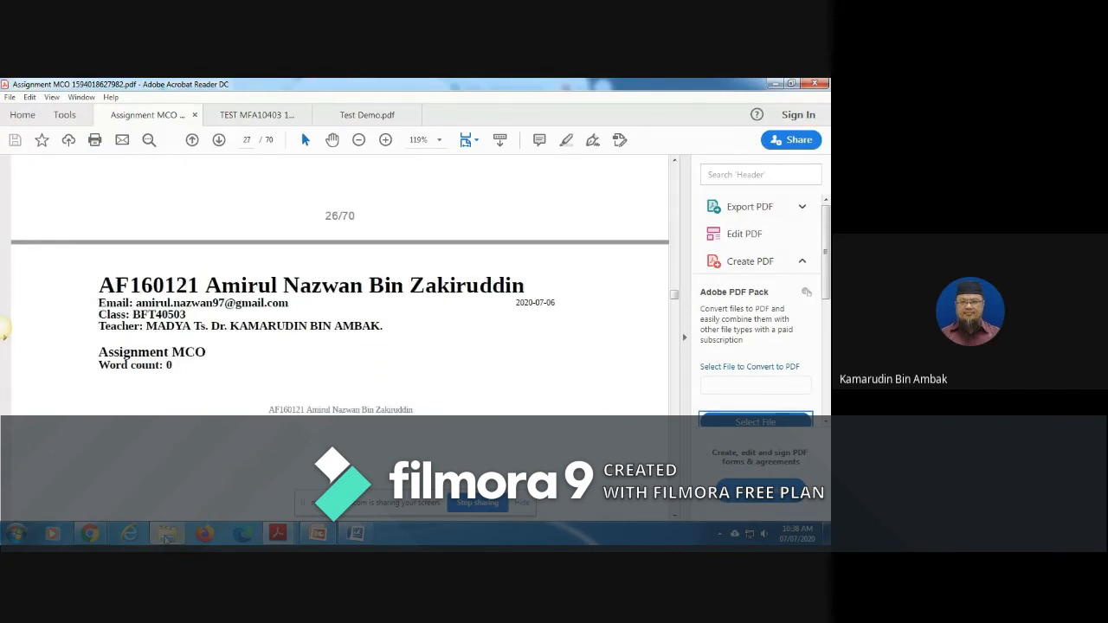
Step: Open TEST MFA10403 1592624029697.pdf from the Exam.net folder and examine the typed answers in the first students' submissions
{"action": "left_click", "coordinate": [167, 534]}
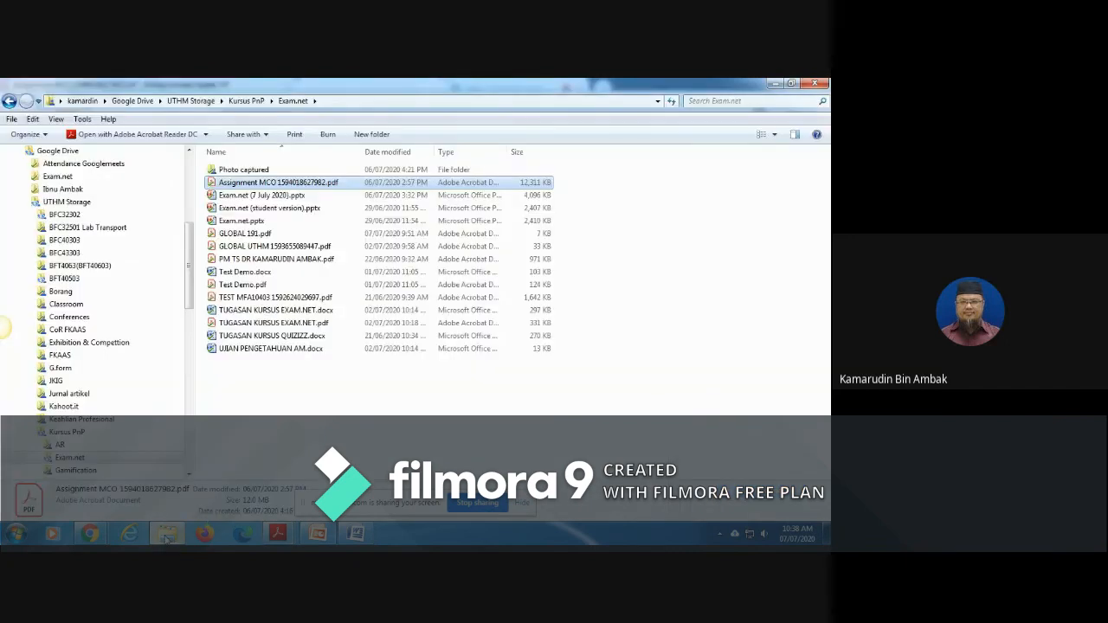
{"action": "double_click", "coordinate": [258, 300]}
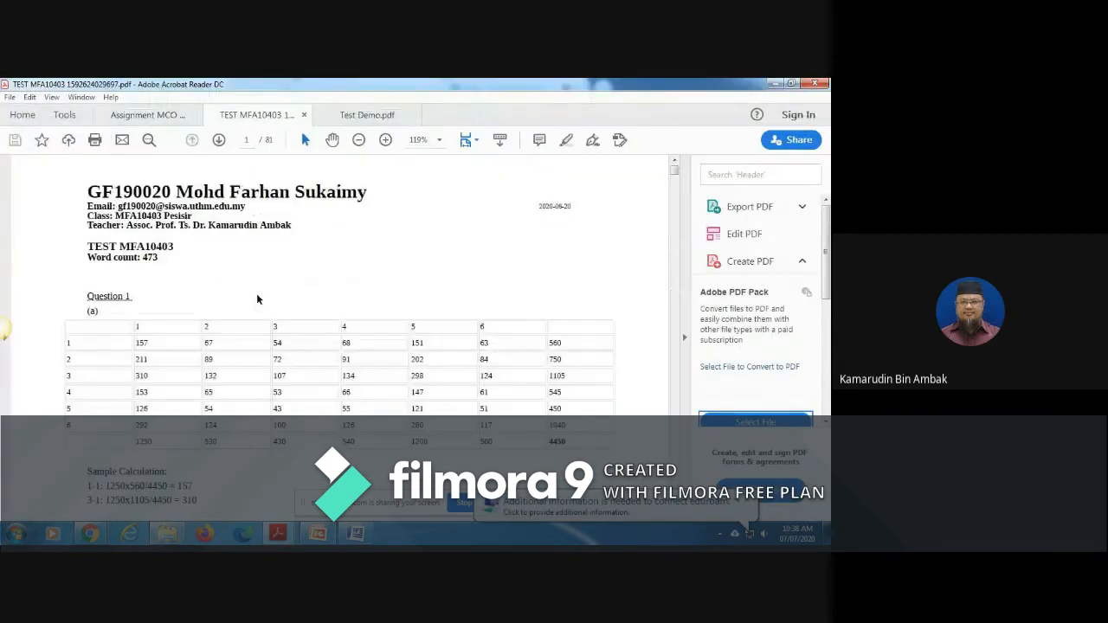
{"action": "scroll", "coordinate": [257, 300], "scroll_direction": "down", "scroll_amount": 15}
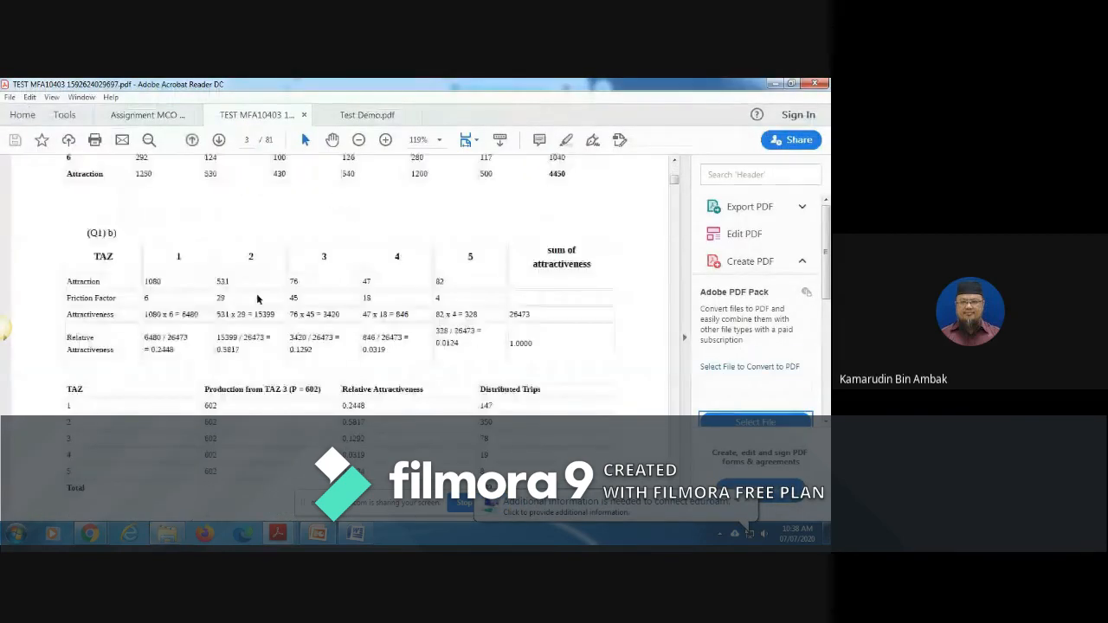
{"action": "scroll", "coordinate": [257, 300], "scroll_direction": "down", "scroll_amount": 20}
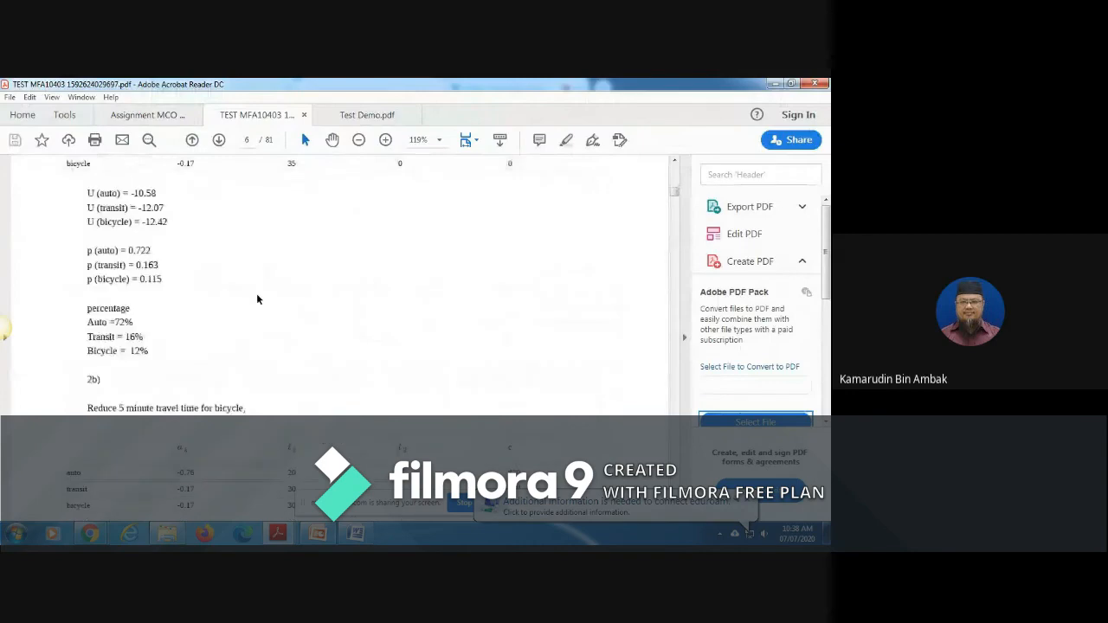
{"action": "scroll", "coordinate": [257, 299], "scroll_direction": "down", "scroll_amount": 20}
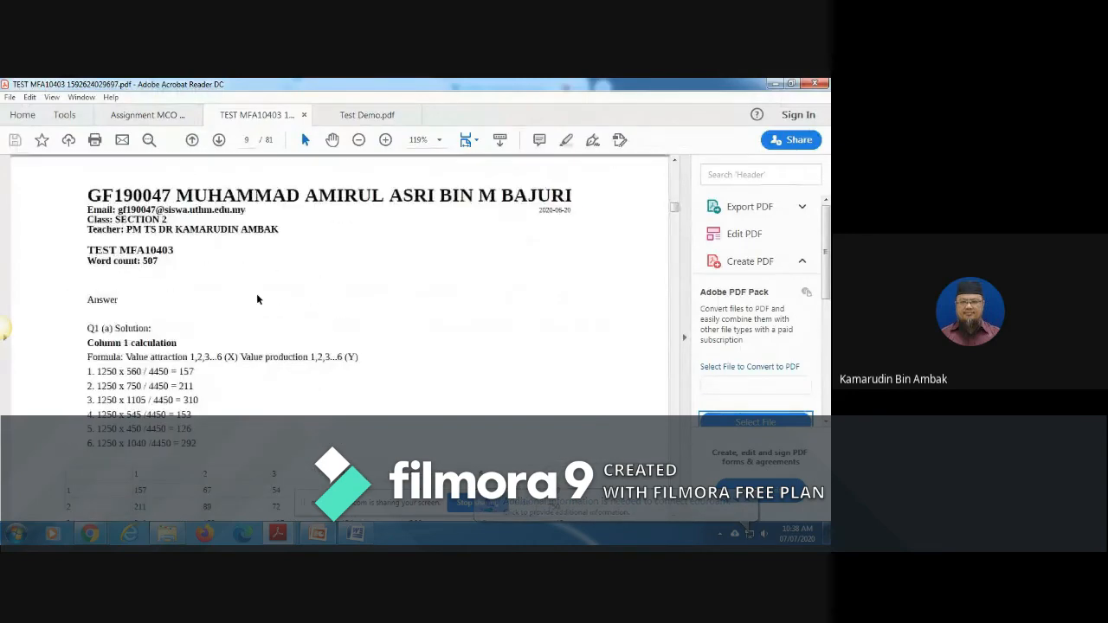
{"action": "scroll", "coordinate": [257, 299], "scroll_direction": "down", "scroll_amount": 20}
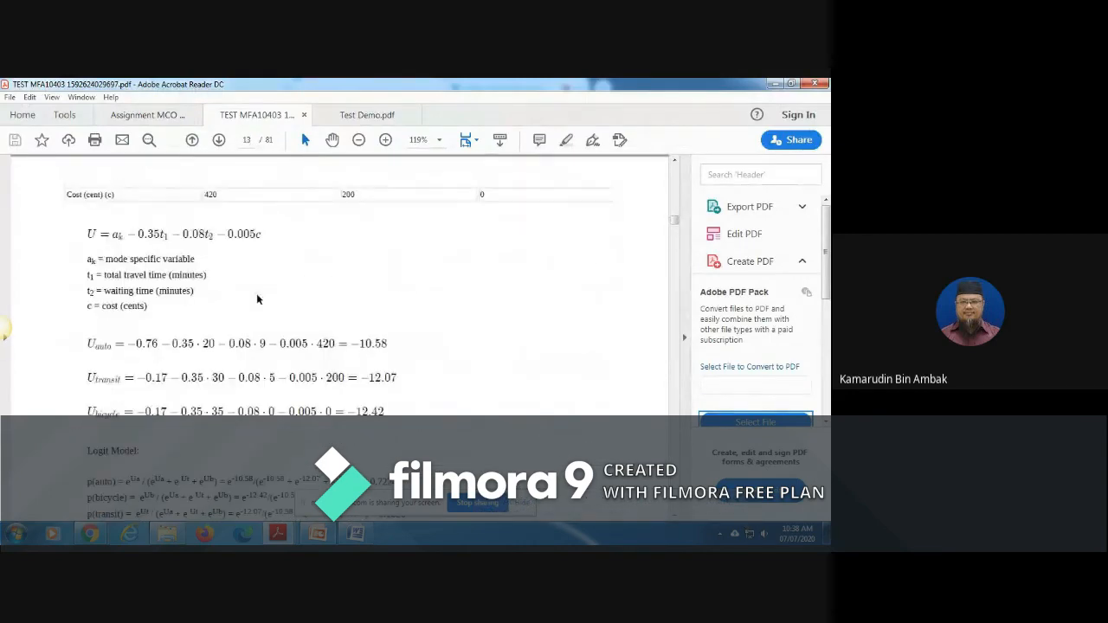
{"action": "scroll", "coordinate": [257, 300], "scroll_direction": "up", "scroll_amount": 8}
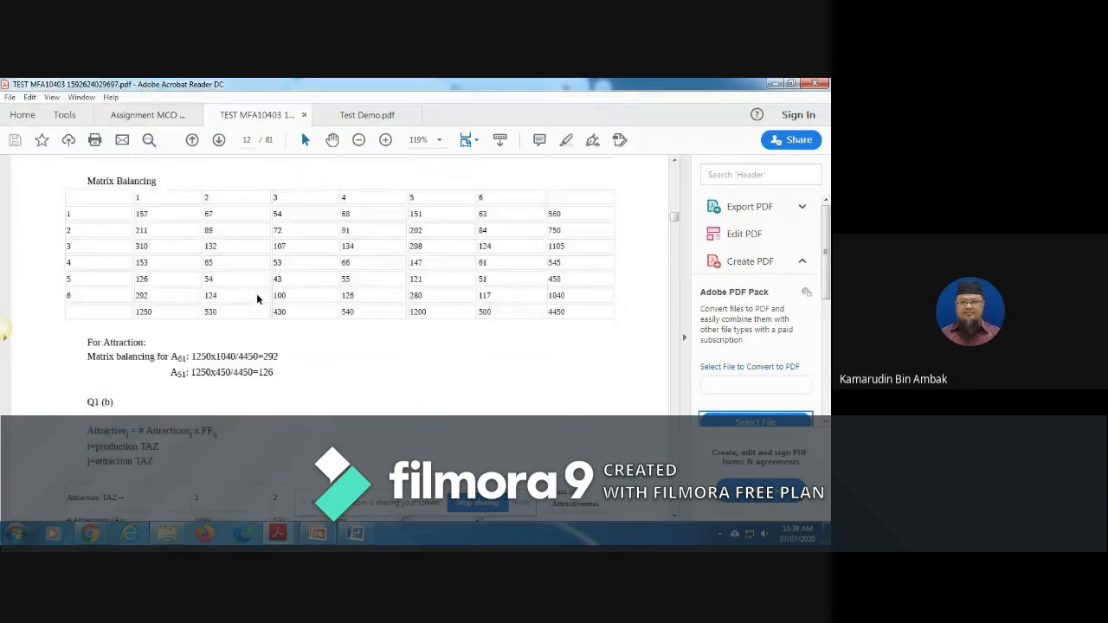
{"action": "scroll", "coordinate": [257, 300], "scroll_direction": "down", "scroll_amount": 20}
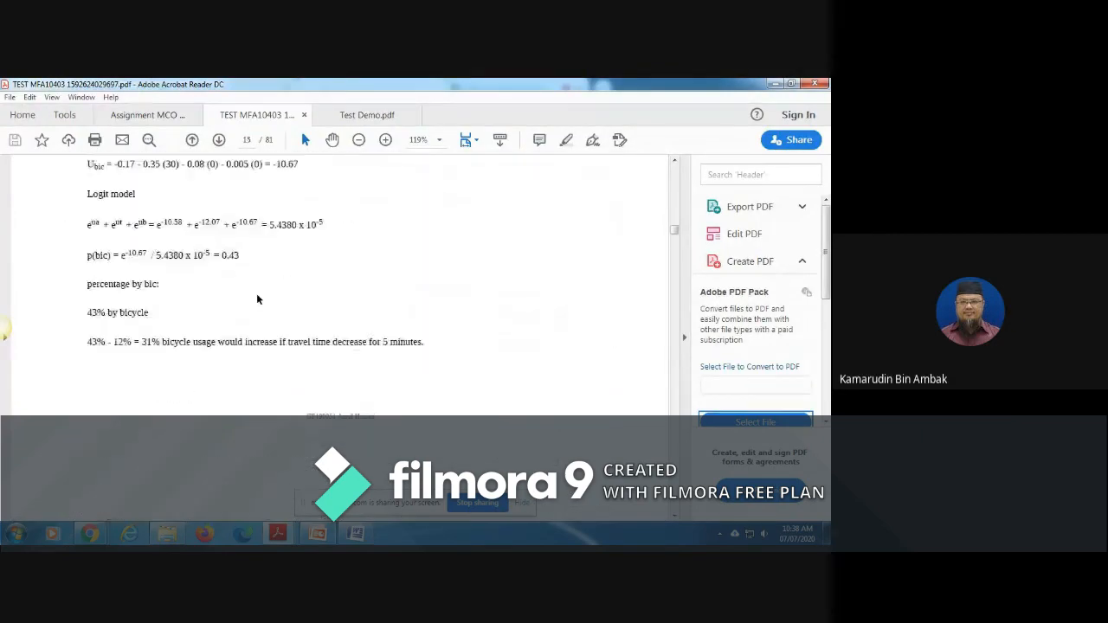
{"action": "scroll", "coordinate": [257, 295], "scroll_direction": "down", "scroll_amount": 20}
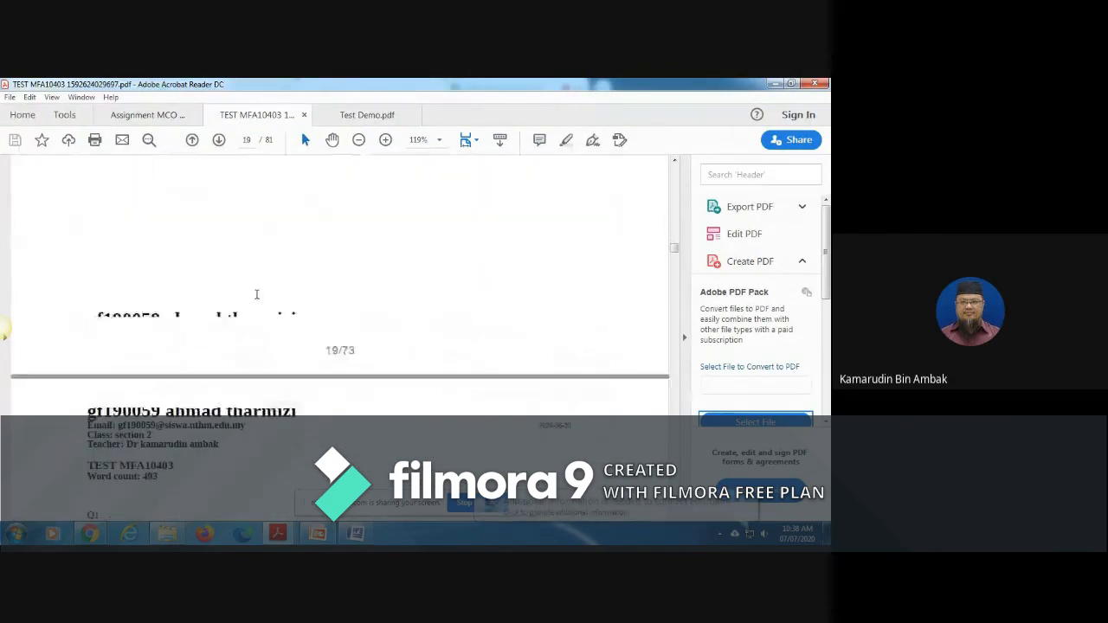
Step: Compare the handwritten scans and typed table answers in the TEST MFA10403 submissions up to page 46
{"action": "scroll", "coordinate": [257, 295], "scroll_direction": "down", "scroll_amount": 20}
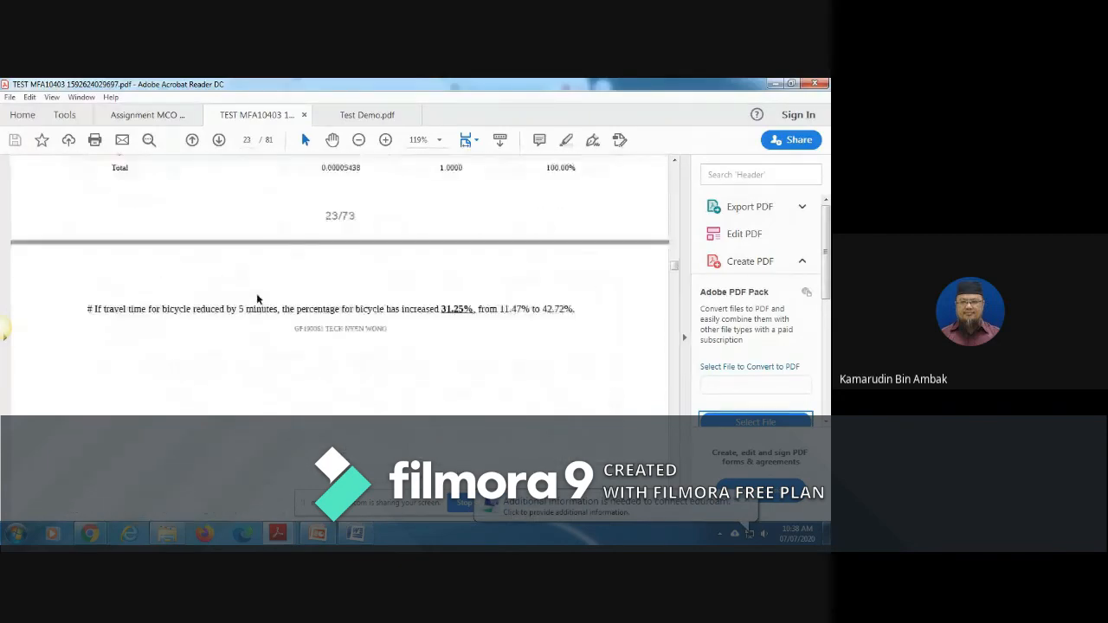
{"action": "scroll", "coordinate": [257, 299], "scroll_direction": "down", "scroll_amount": 20}
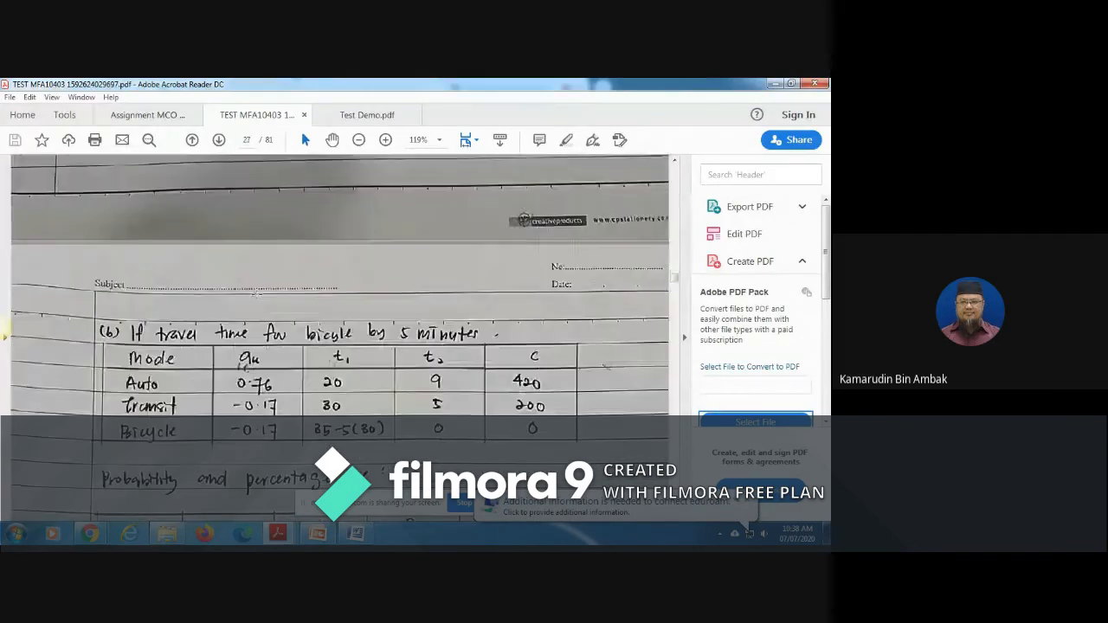
{"action": "scroll", "coordinate": [257, 299], "scroll_direction": "down", "scroll_amount": 20}
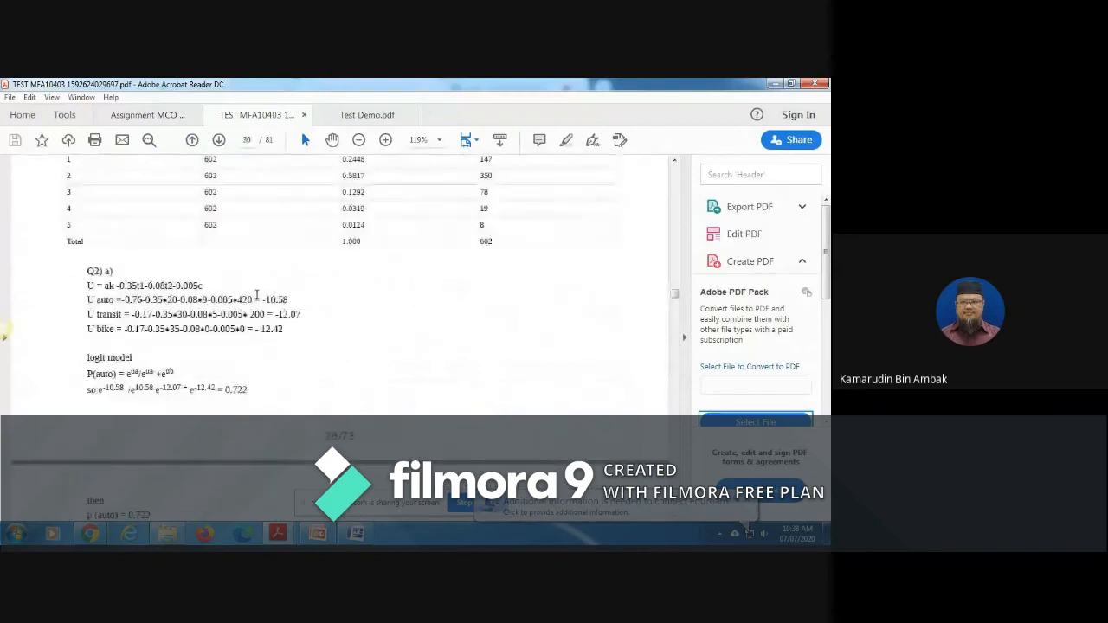
{"action": "scroll", "coordinate": [257, 299], "scroll_direction": "down", "scroll_amount": 20}
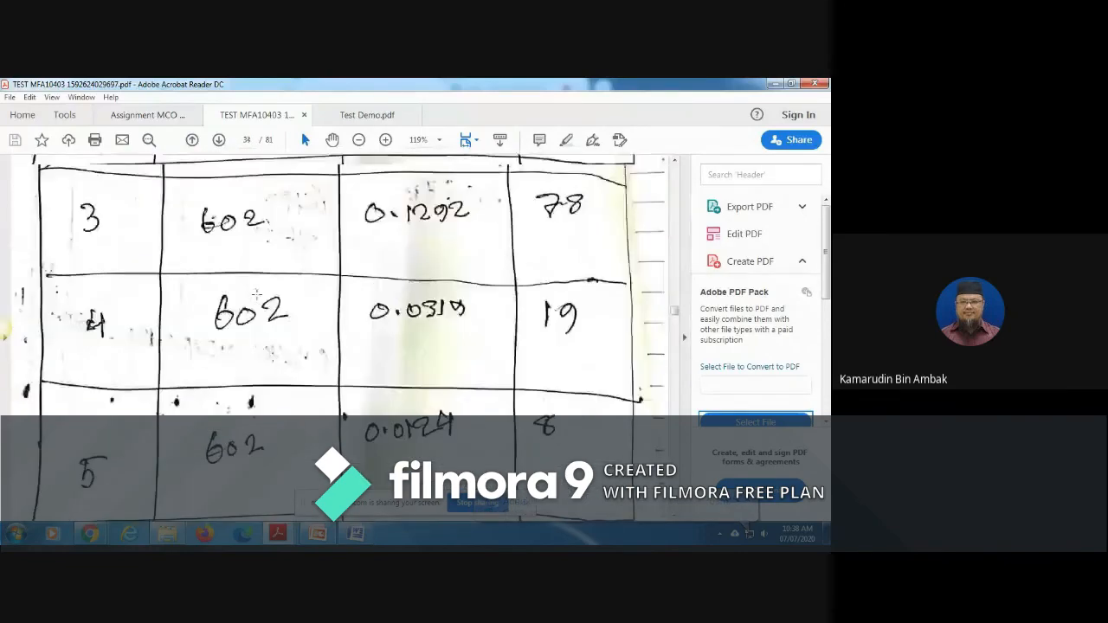
{"action": "scroll", "coordinate": [257, 300], "scroll_direction": "down", "scroll_amount": 20}
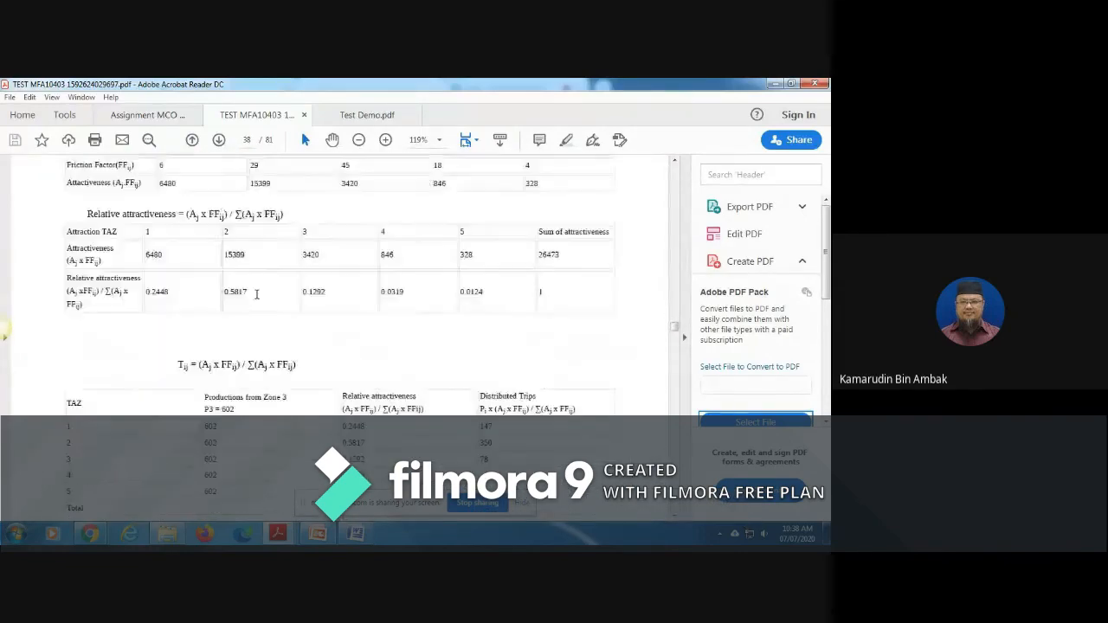
{"action": "scroll", "coordinate": [257, 295], "scroll_direction": "down", "scroll_amount": 20}
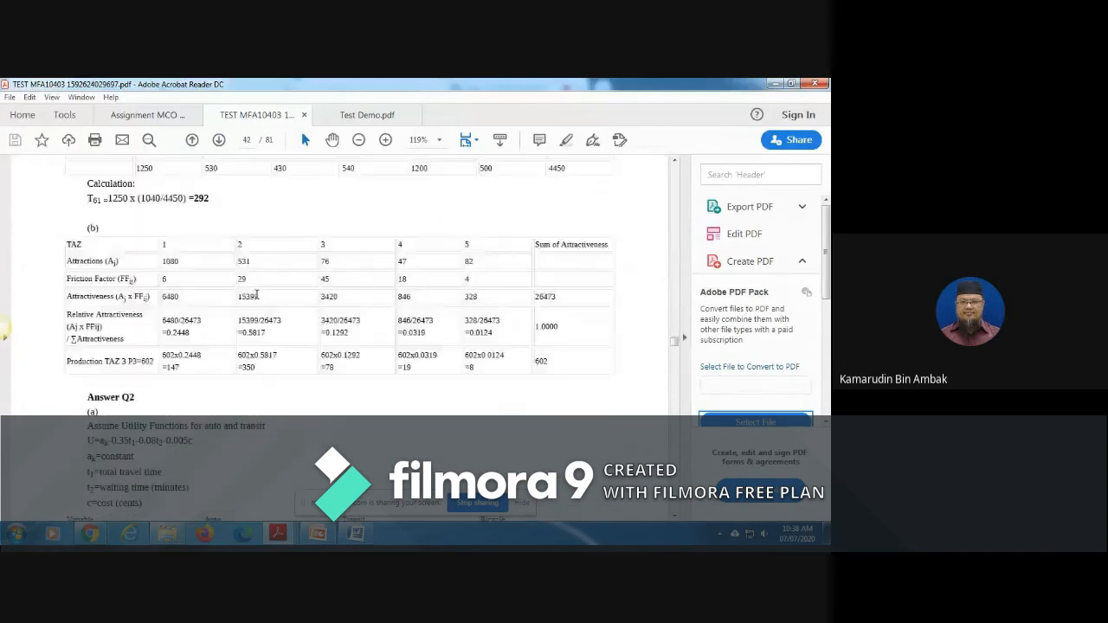
{"action": "scroll", "coordinate": [256, 295], "scroll_direction": "down", "scroll_amount": 15}
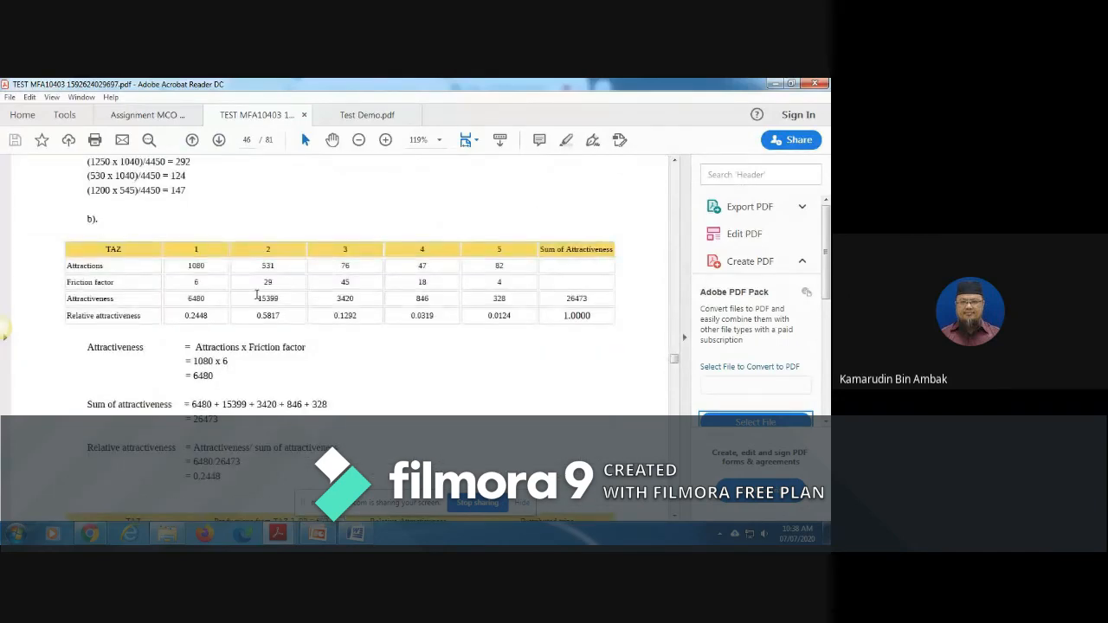
{"action": "scroll", "coordinate": [256, 295], "scroll_direction": "down", "scroll_amount": 15}
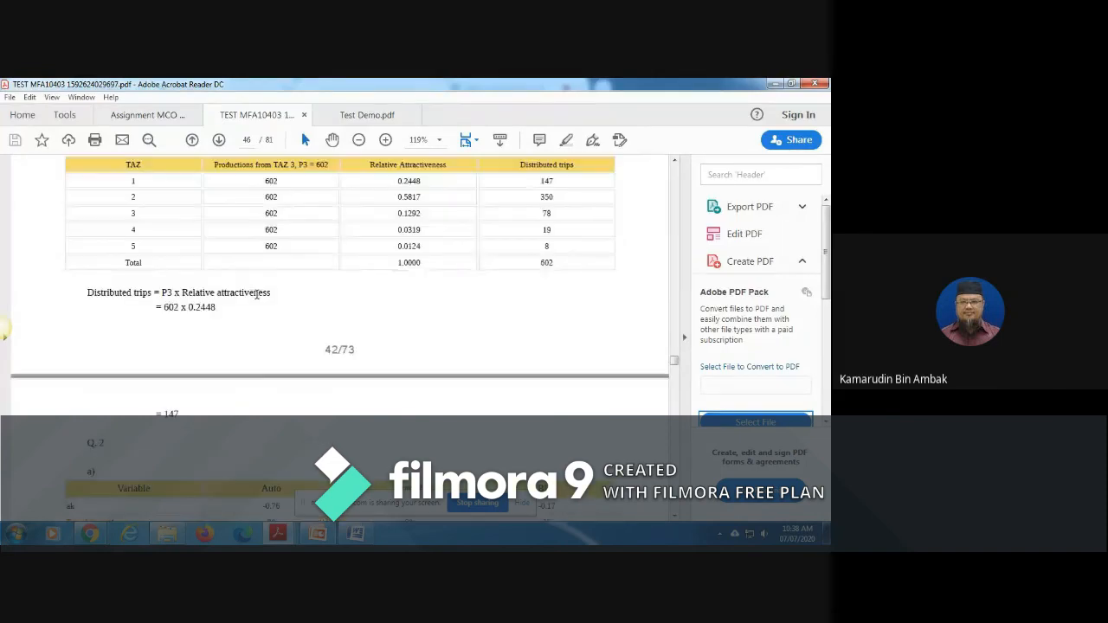
Step: Look through further TEST MFA10403 submissions from page 49 to the typed Q1 equations and attractiveness tables on page 64
{"action": "scroll", "coordinate": [257, 298], "scroll_direction": "down", "scroll_amount": 20}
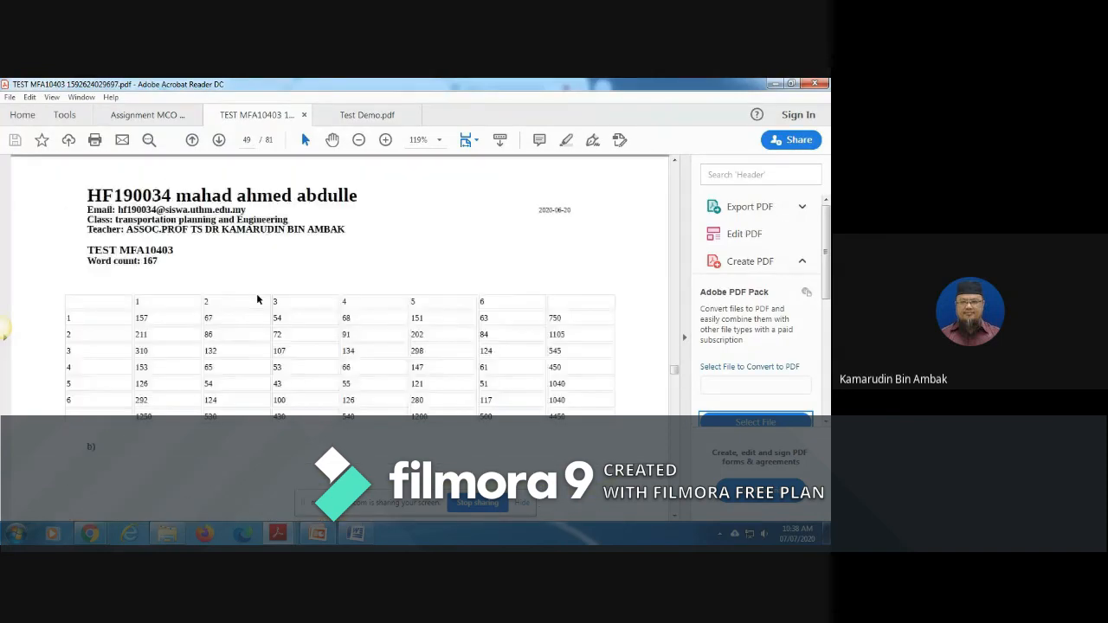
{"action": "scroll", "coordinate": [256, 295], "scroll_direction": "down", "scroll_amount": 20}
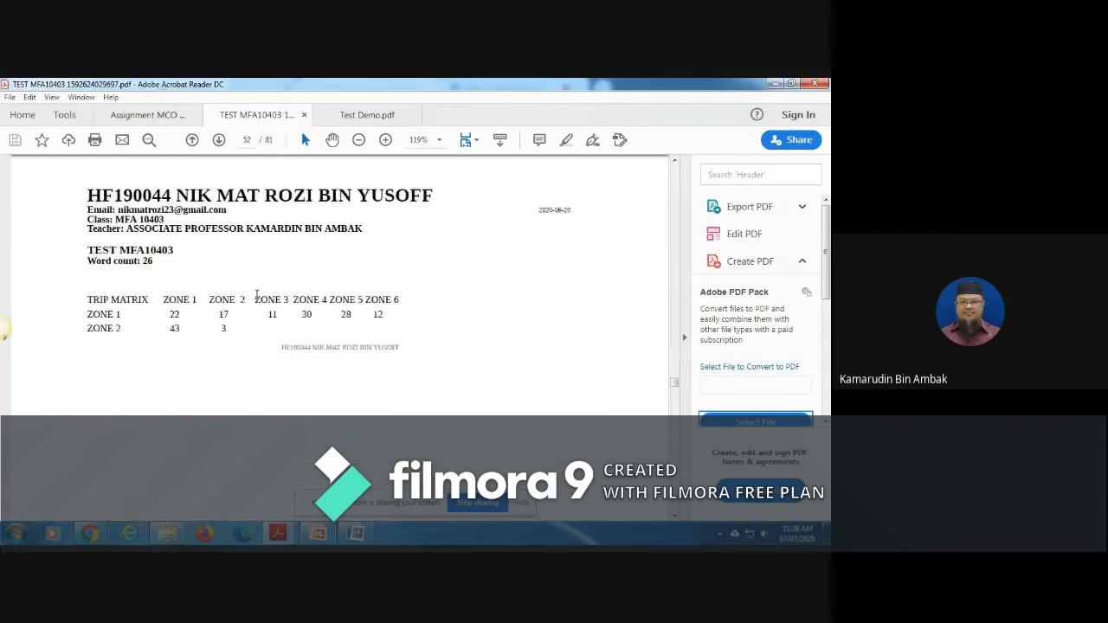
{"action": "scroll", "coordinate": [256, 295], "scroll_direction": "down", "scroll_amount": 20}
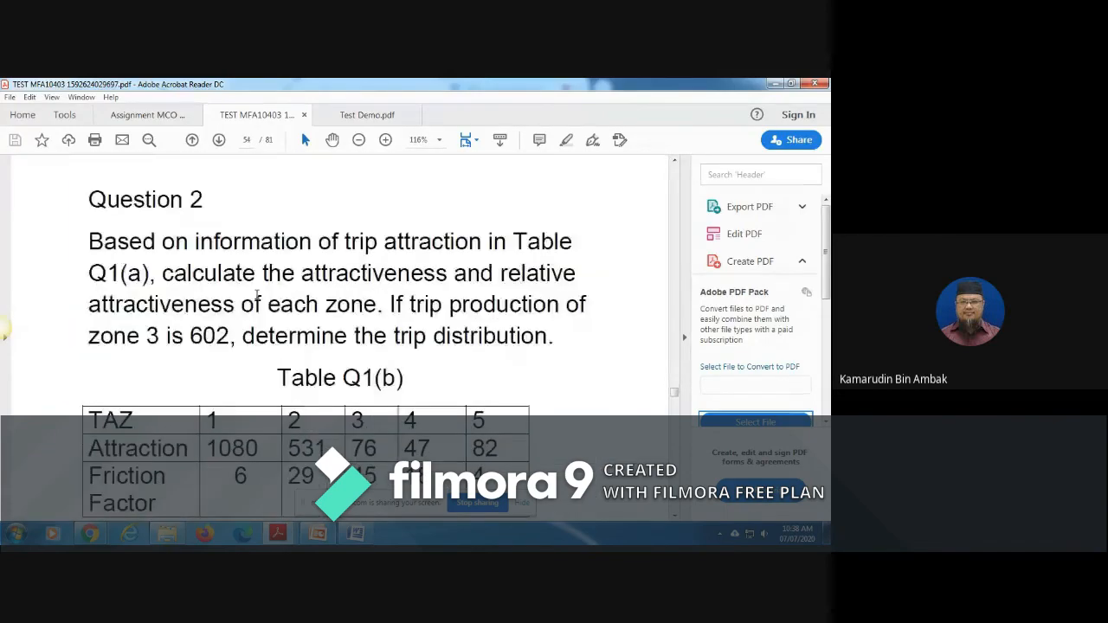
{"action": "scroll", "coordinate": [257, 299], "scroll_direction": "down", "scroll_amount": 20}
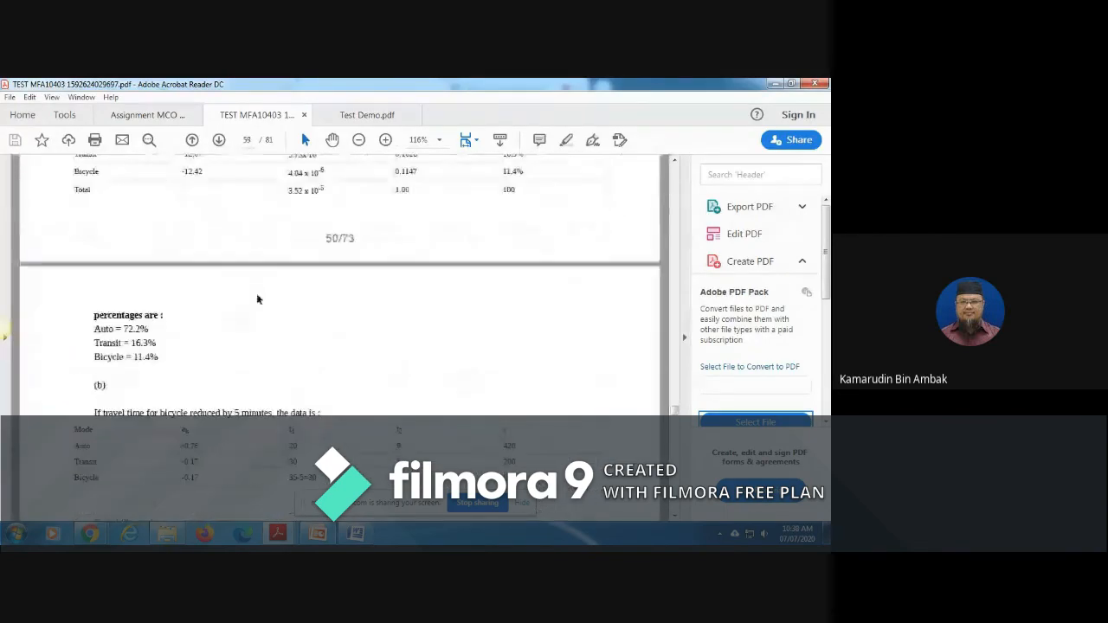
{"action": "scroll", "coordinate": [257, 297], "scroll_direction": "down", "scroll_amount": 20}
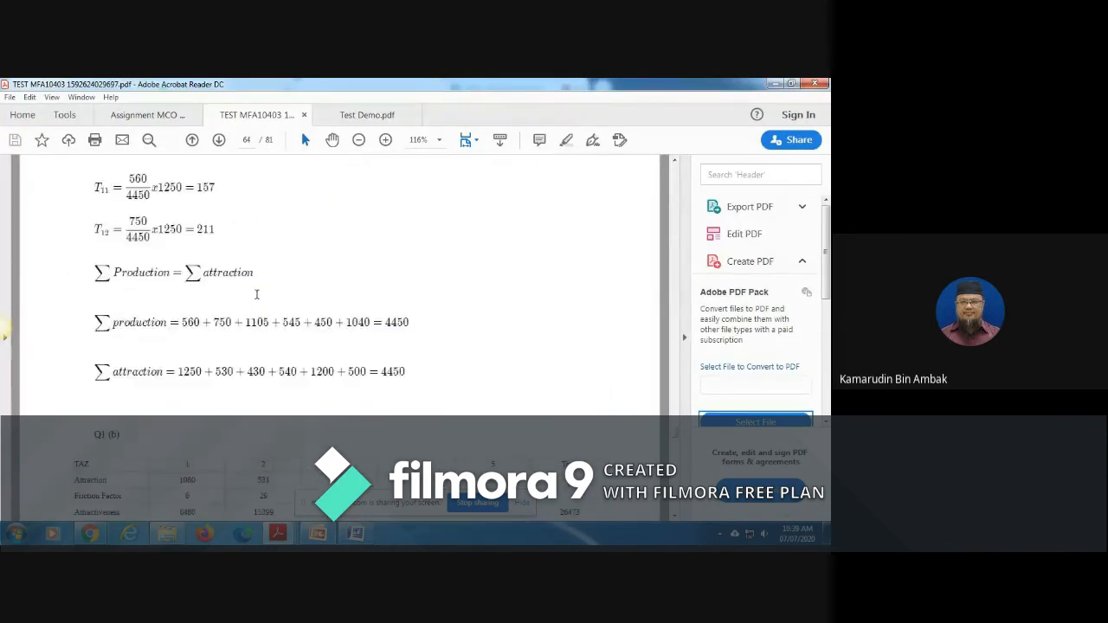
{"action": "scroll", "coordinate": [256, 295], "scroll_direction": "down", "scroll_amount": 5}
{"action": "scroll", "coordinate": [257, 298], "scroll_direction": "down", "scroll_amount": 5}
{"action": "scroll", "coordinate": [256, 294], "scroll_direction": "down", "scroll_amount": 5}
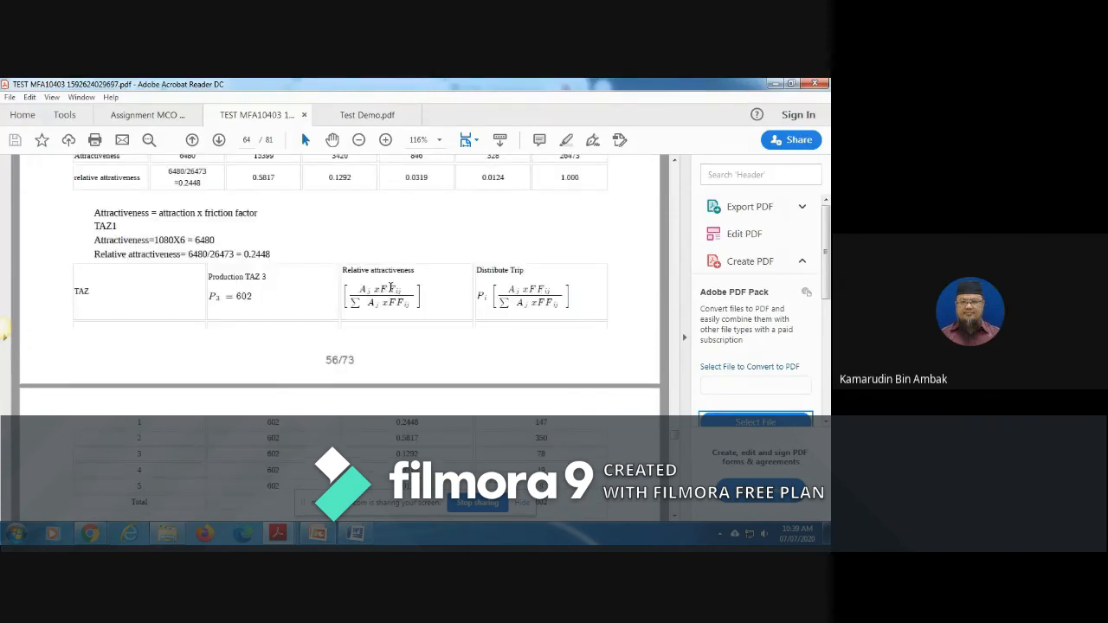
Step: Examine the typed Questions 1(a) and 1(b) tables in the TEST MFA10403 submission on page 66, down to the distributed trips table
{"action": "scroll", "coordinate": [392, 288], "scroll_direction": "down", "scroll_amount": 15}
{"action": "scroll", "coordinate": [392, 287], "scroll_direction": "up", "scroll_amount": 5}
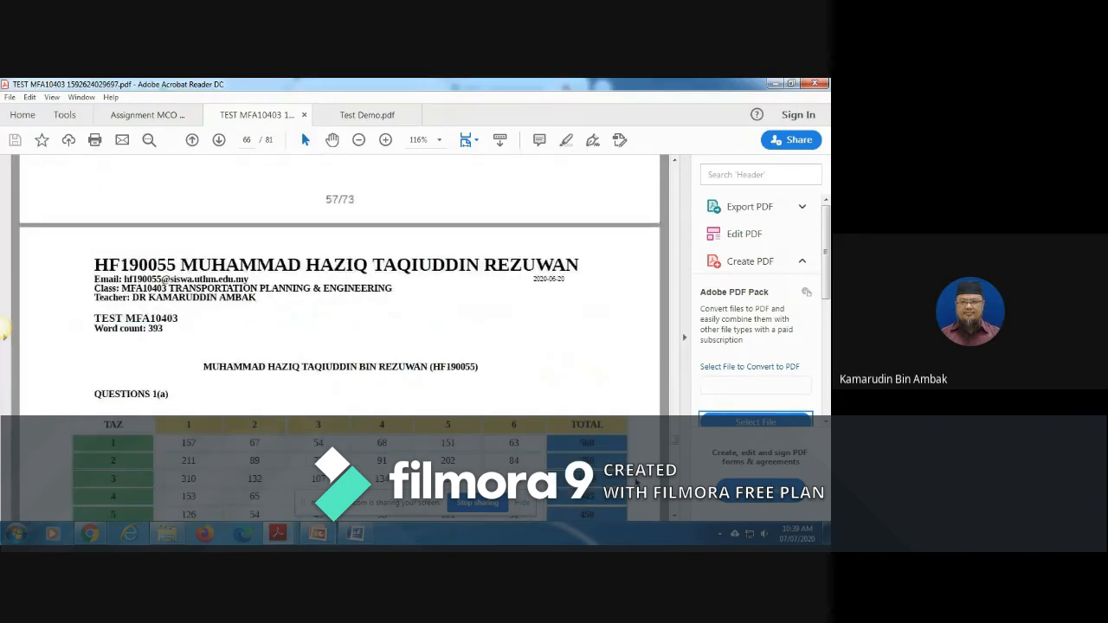
{"action": "left_click", "coordinate": [676, 518]}
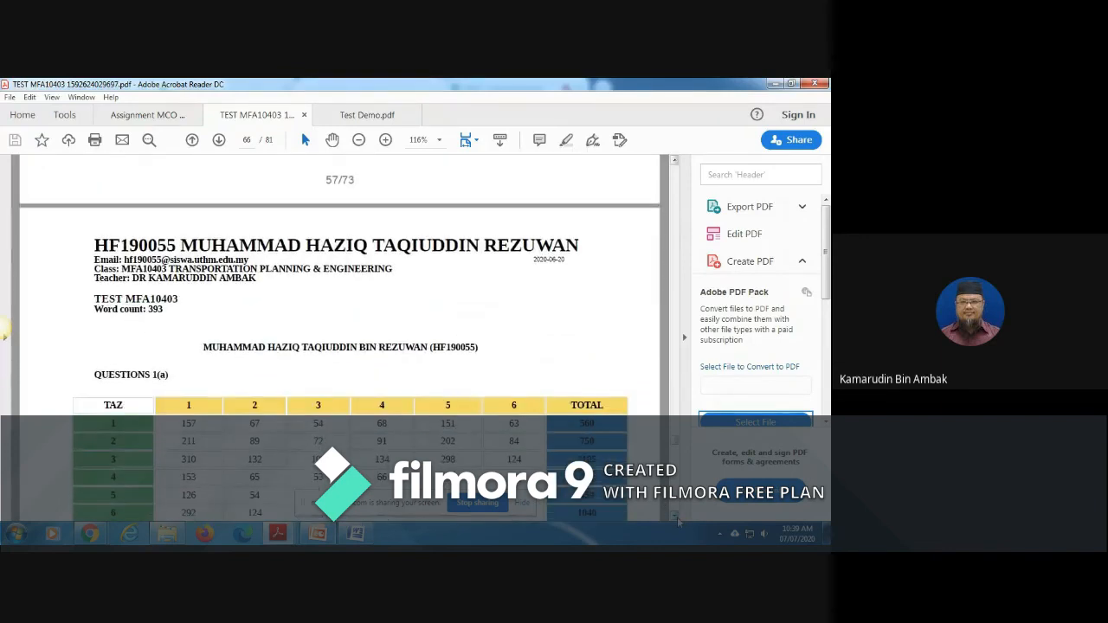
{"action": "left_click", "coordinate": [676, 518]}
{"action": "scroll", "coordinate": [678, 520], "scroll_direction": "down", "scroll_amount": 5}
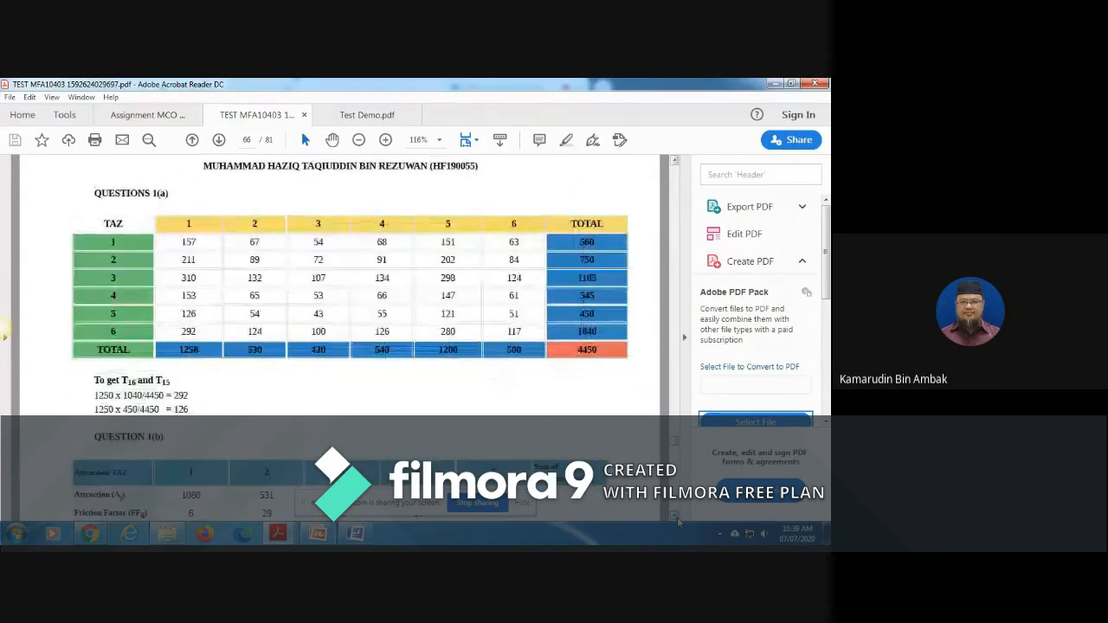
{"action": "scroll", "coordinate": [677, 519], "scroll_direction": "down", "scroll_amount": 4}
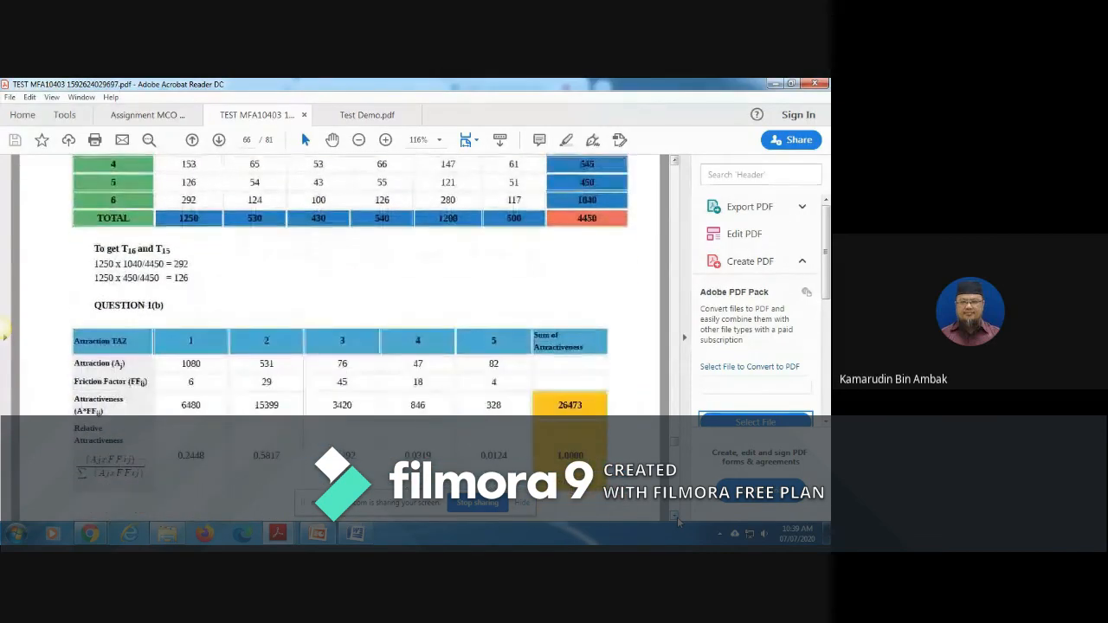
{"action": "scroll", "coordinate": [678, 519], "scroll_direction": "down", "scroll_amount": 1}
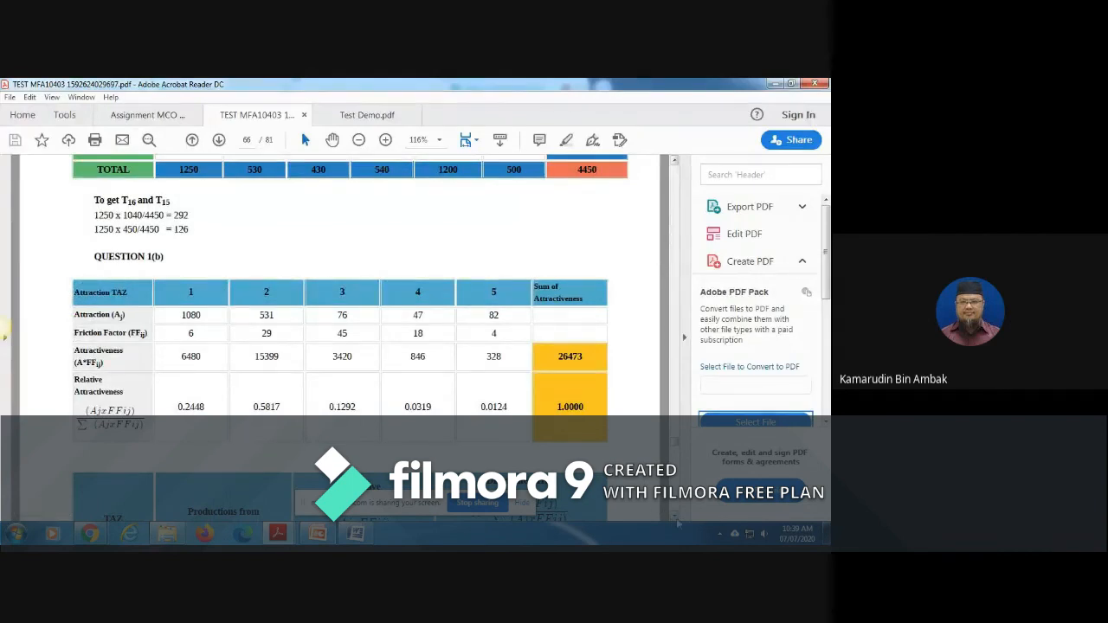
{"action": "scroll", "coordinate": [674, 521], "scroll_direction": "down", "scroll_amount": 5}
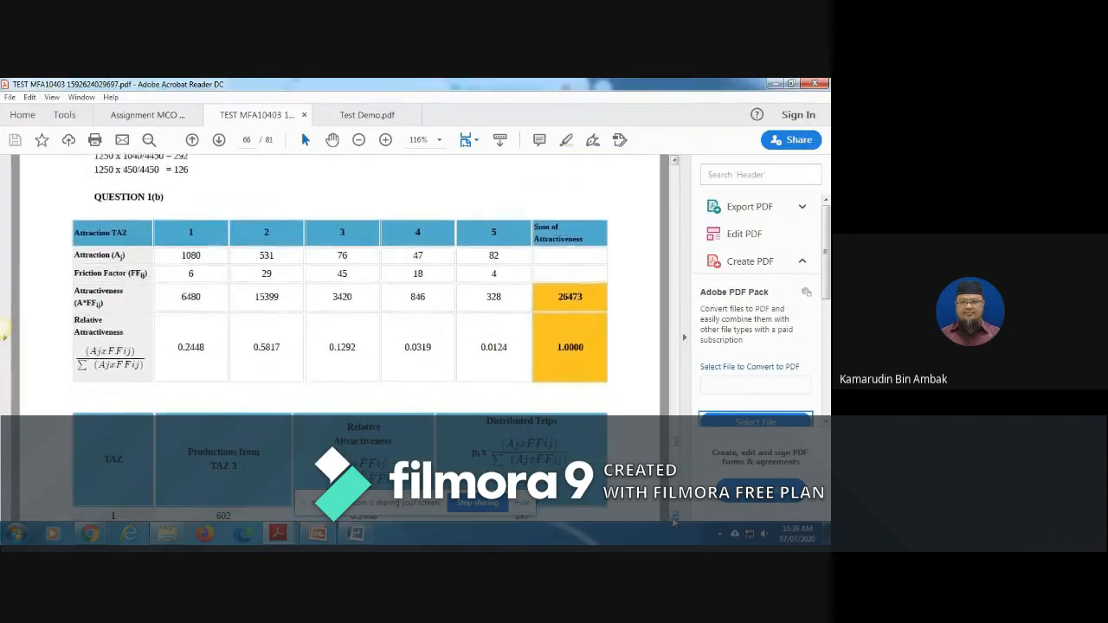
{"action": "scroll", "coordinate": [674, 521], "scroll_direction": "down", "scroll_amount": 3}
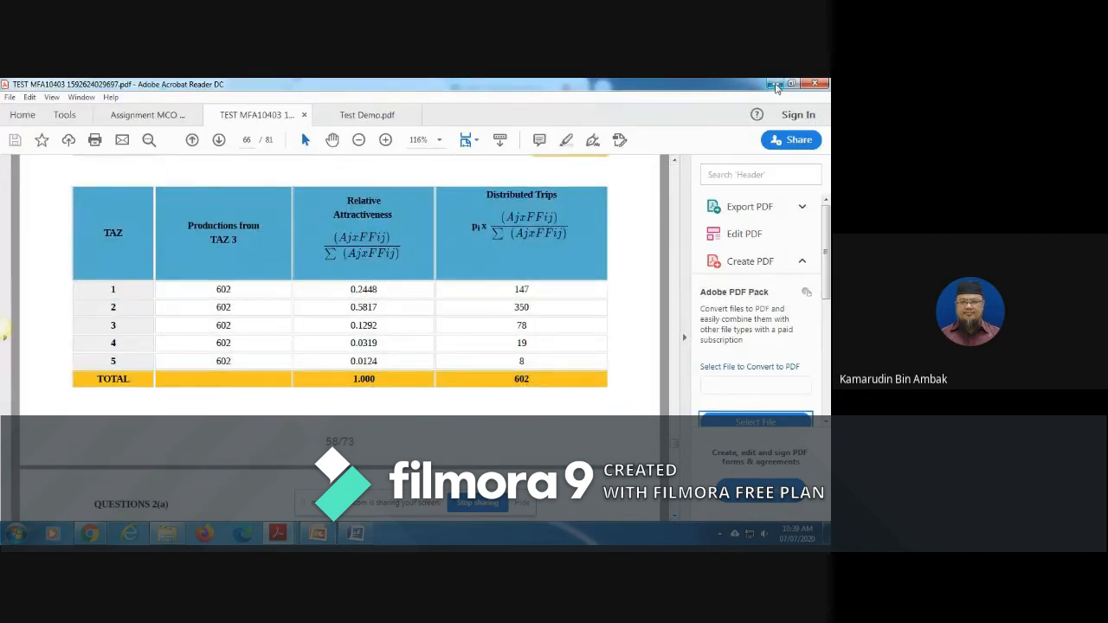
Step: Leave the PDF, bring up the Google Meet call, and switch to PowerPoint's Exam.net (7 July 2020).pptx at the "LET'S START!" slide
{"action": "left_click", "coordinate": [776, 86]}
{"action": "left_click", "coordinate": [776, 86]}
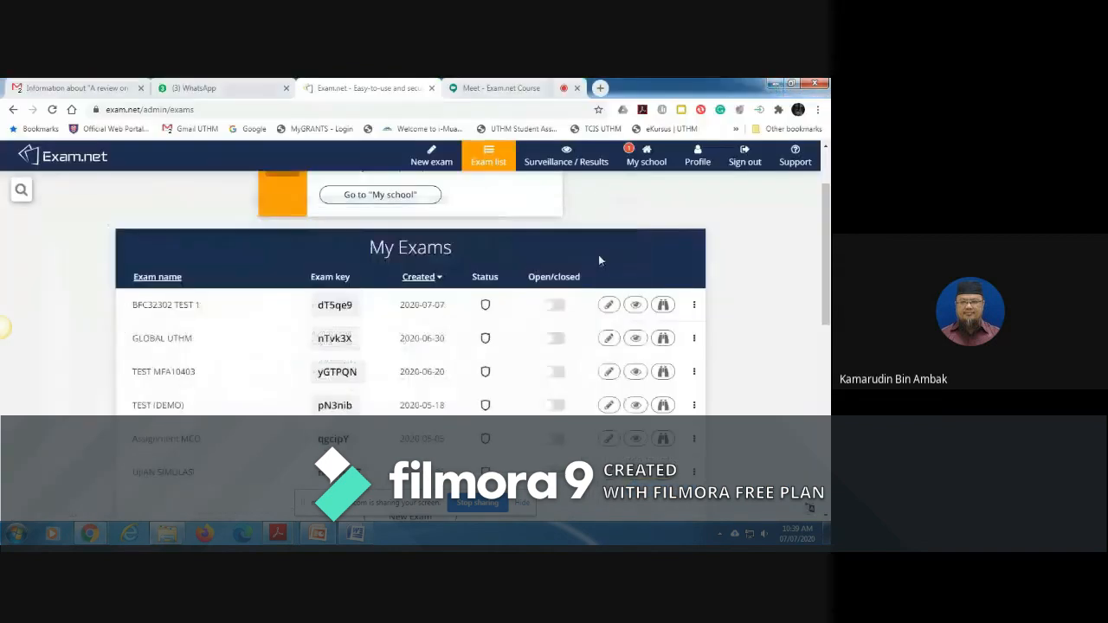
{"action": "left_click", "coordinate": [503, 89]}
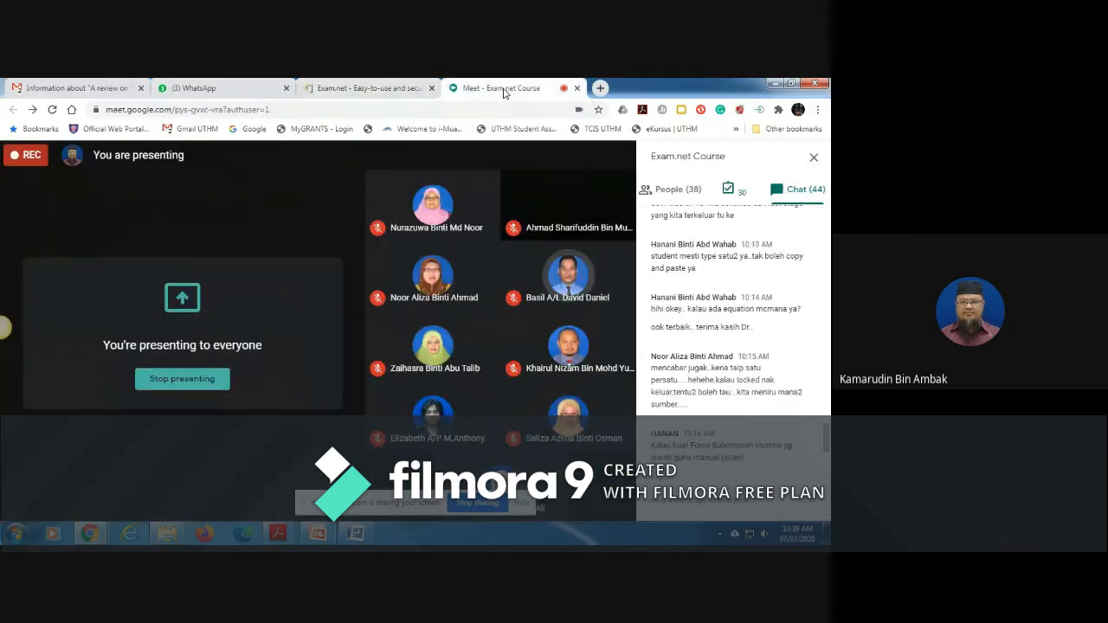
{"action": "left_click", "coordinate": [319, 534]}
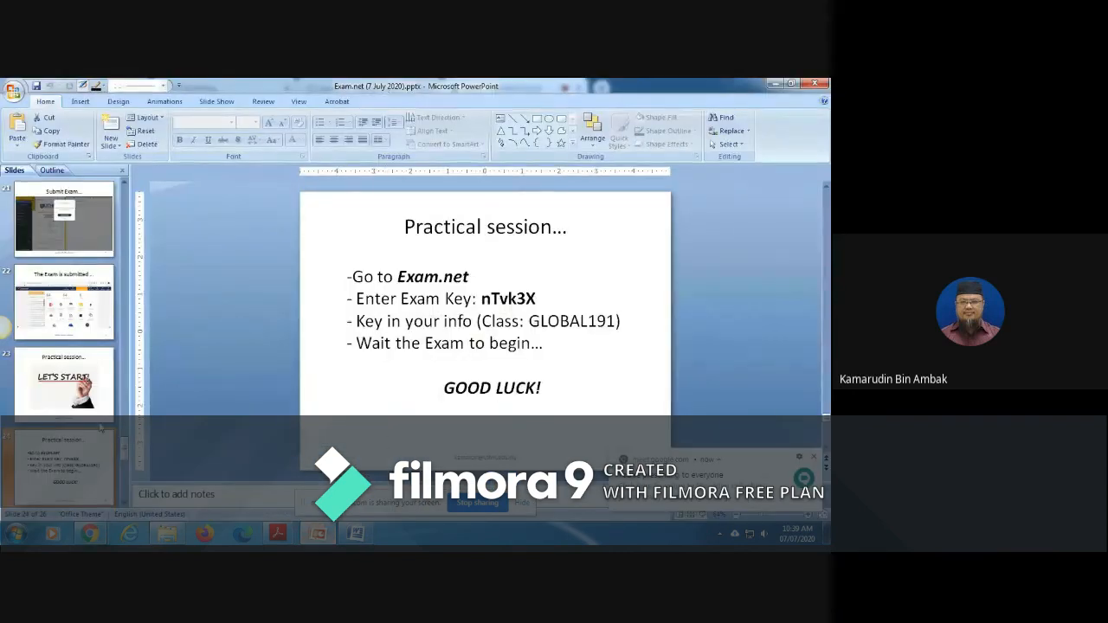
{"action": "left_click", "coordinate": [52, 413]}
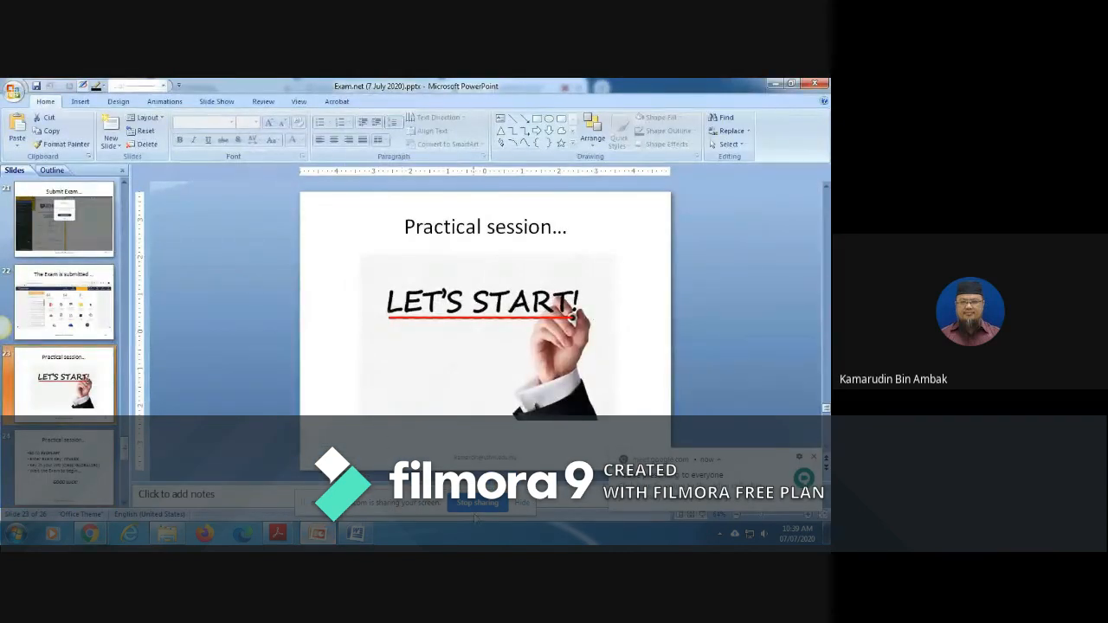
Step: Hide the screen-sharing notice, start the slide show from the "LET'S START!" slide, and advance to the Assignment slide
{"action": "left_click", "coordinate": [522, 505]}
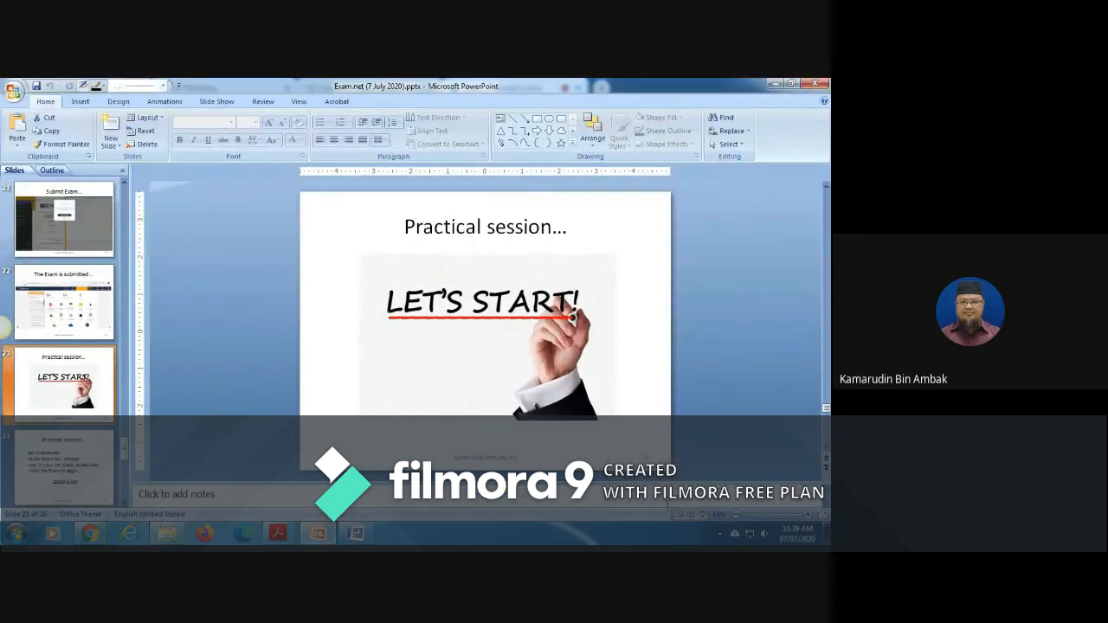
{"action": "left_click", "coordinate": [702, 513]}
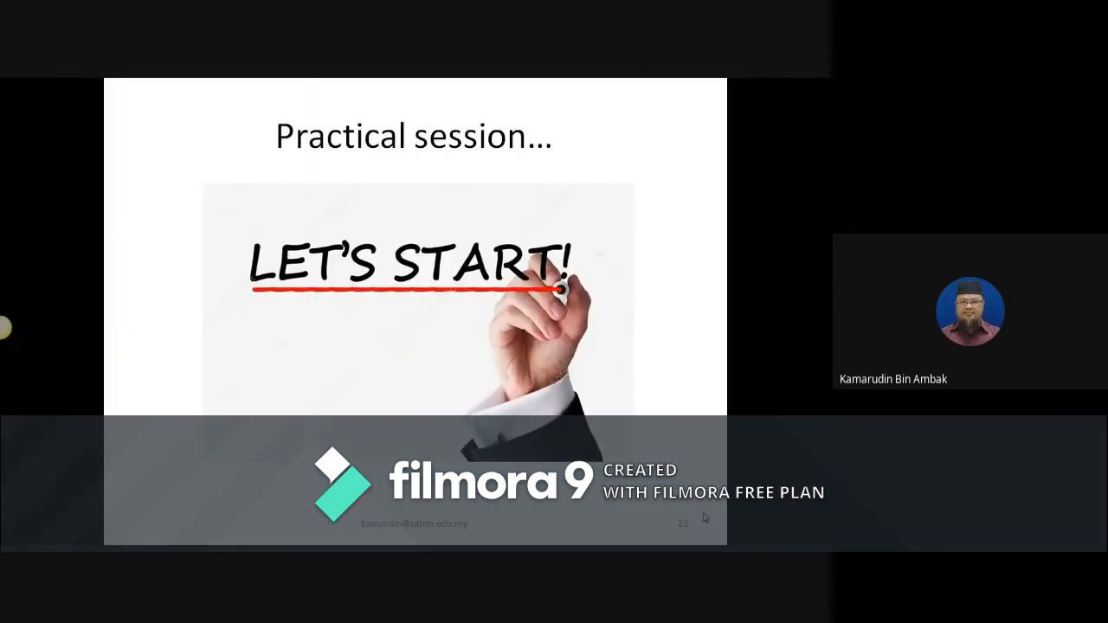
{"action": "left_click", "coordinate": [703, 515]}
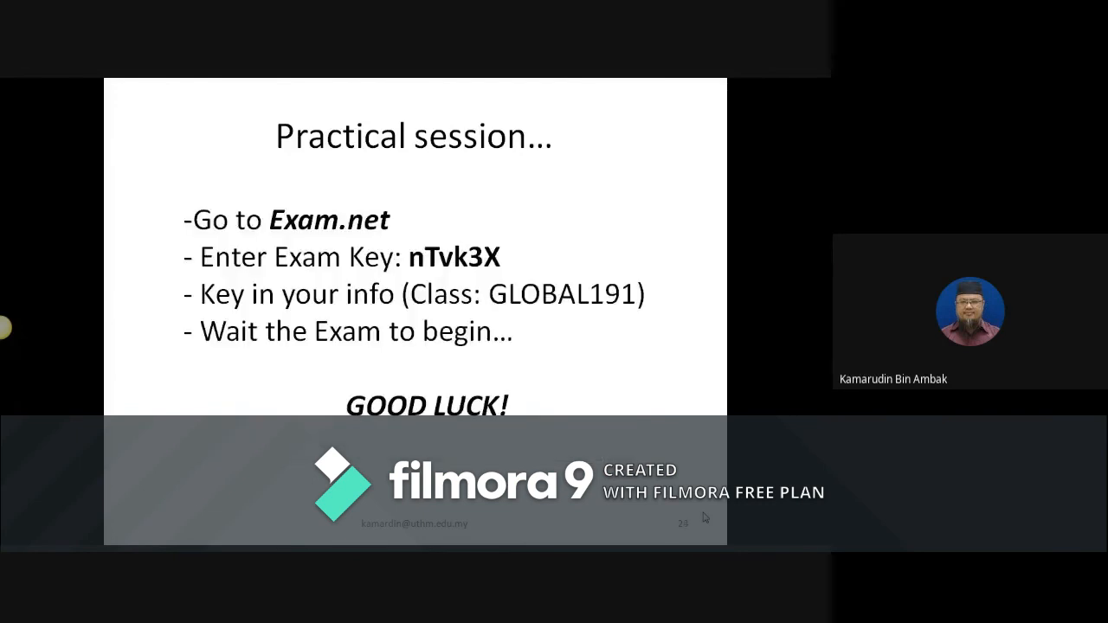
{"action": "left_click", "coordinate": [703, 516]}
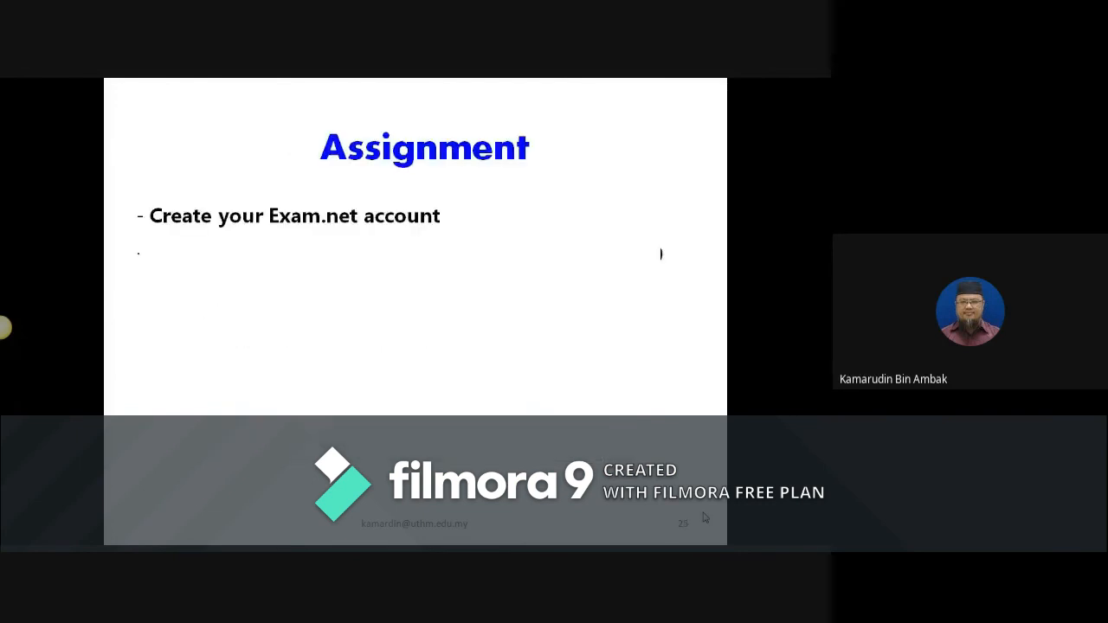